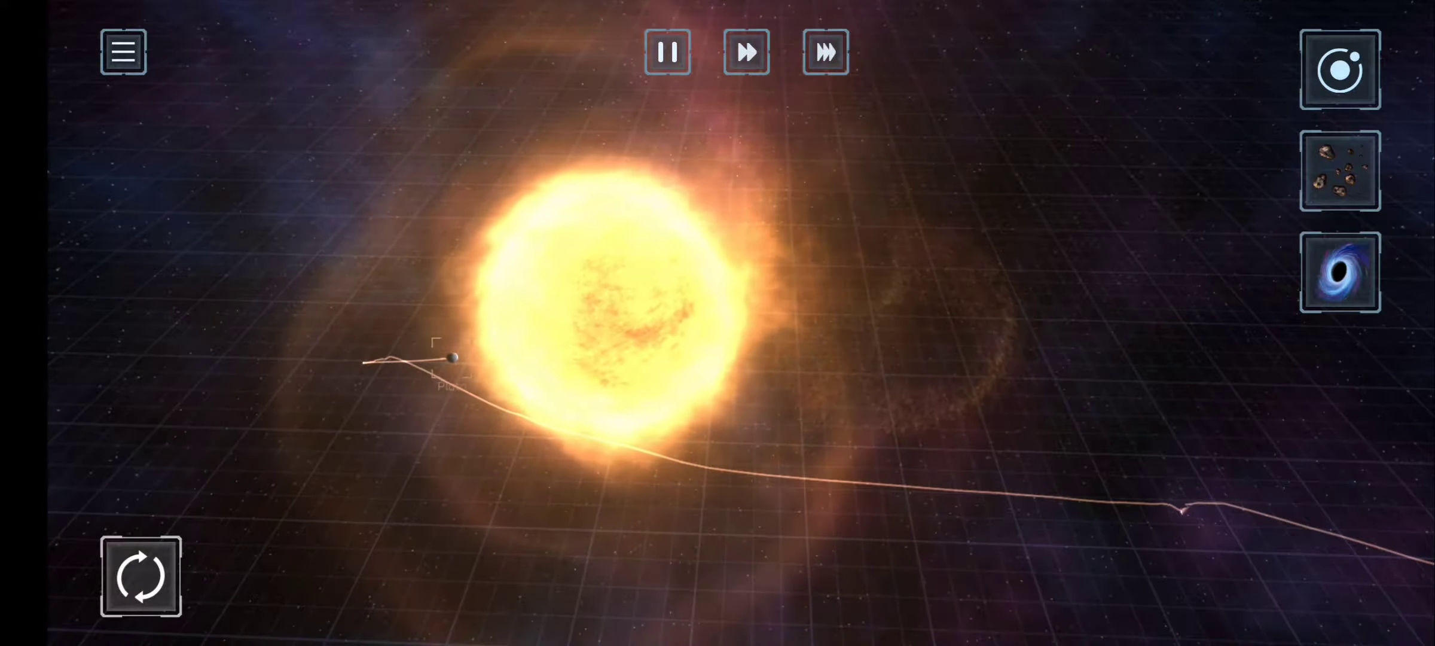
Step: Drop a black hole right next to the Sun so it starts shredding it
{"action": "left_click", "coordinate": [1340, 271]}
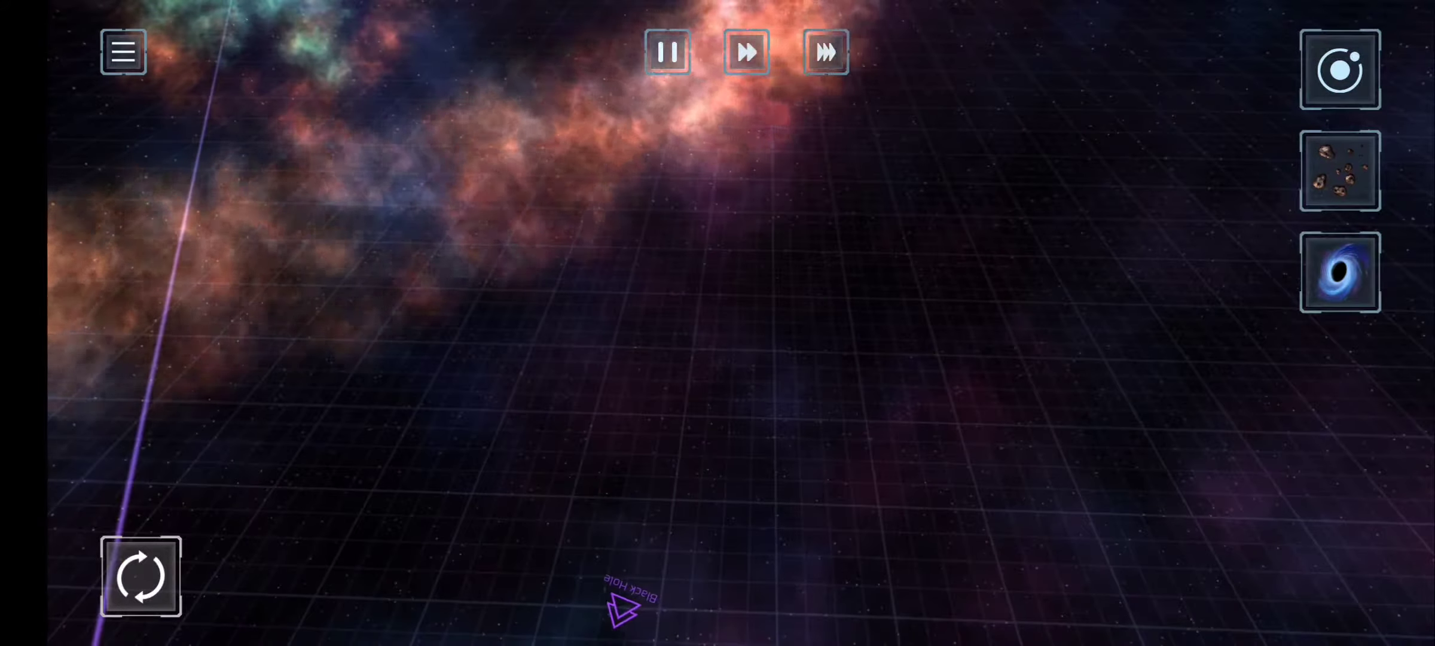
Step: Run the simulation at maximum speed so the black hole consumes the Sun
{"action": "left_click", "coordinate": [825, 53]}
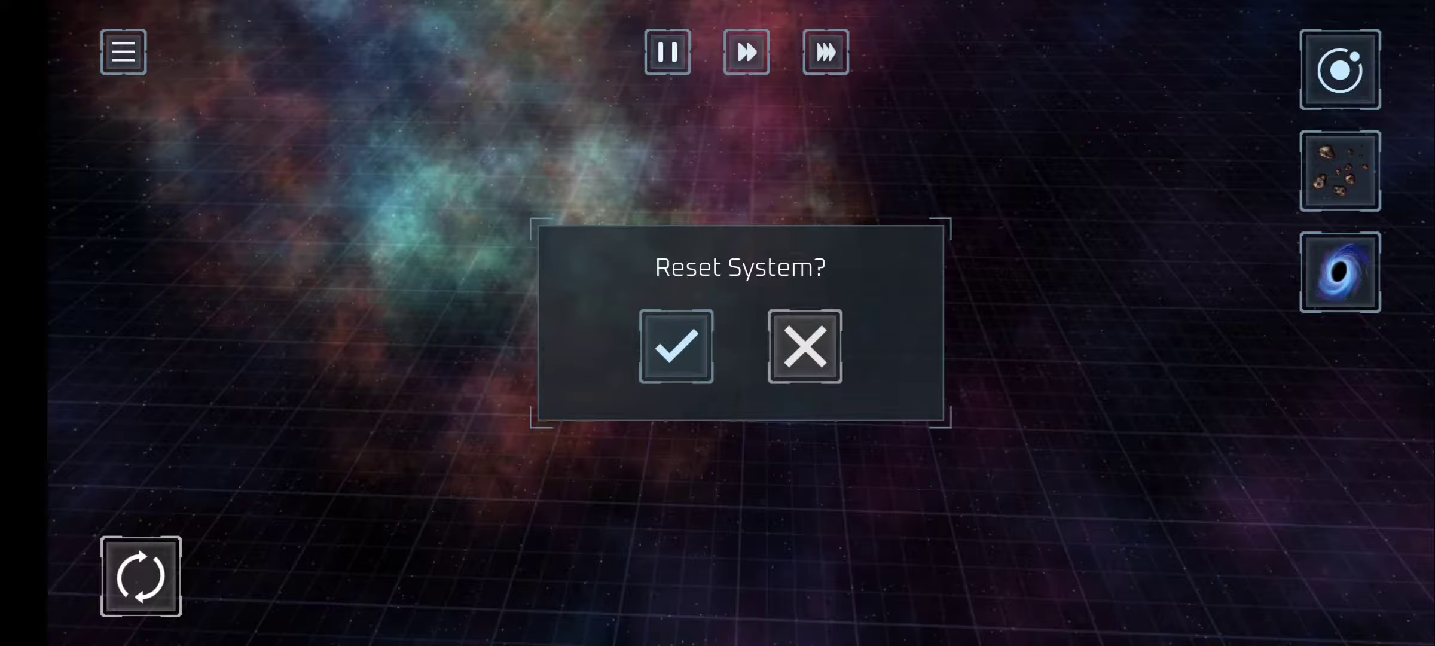
Step: Confirm the solar system reset and run the simulation at top speed
{"action": "left_click", "coordinate": [677, 346]}
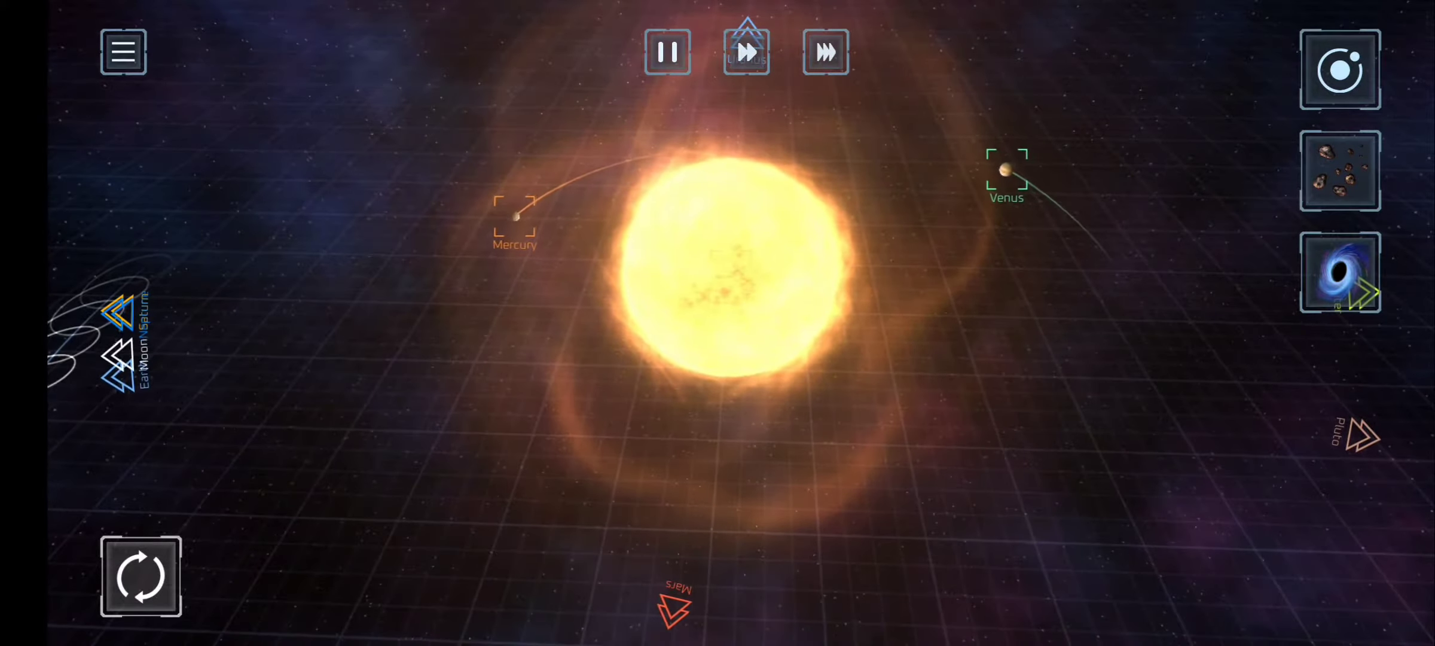
{"action": "left_click", "coordinate": [825, 52]}
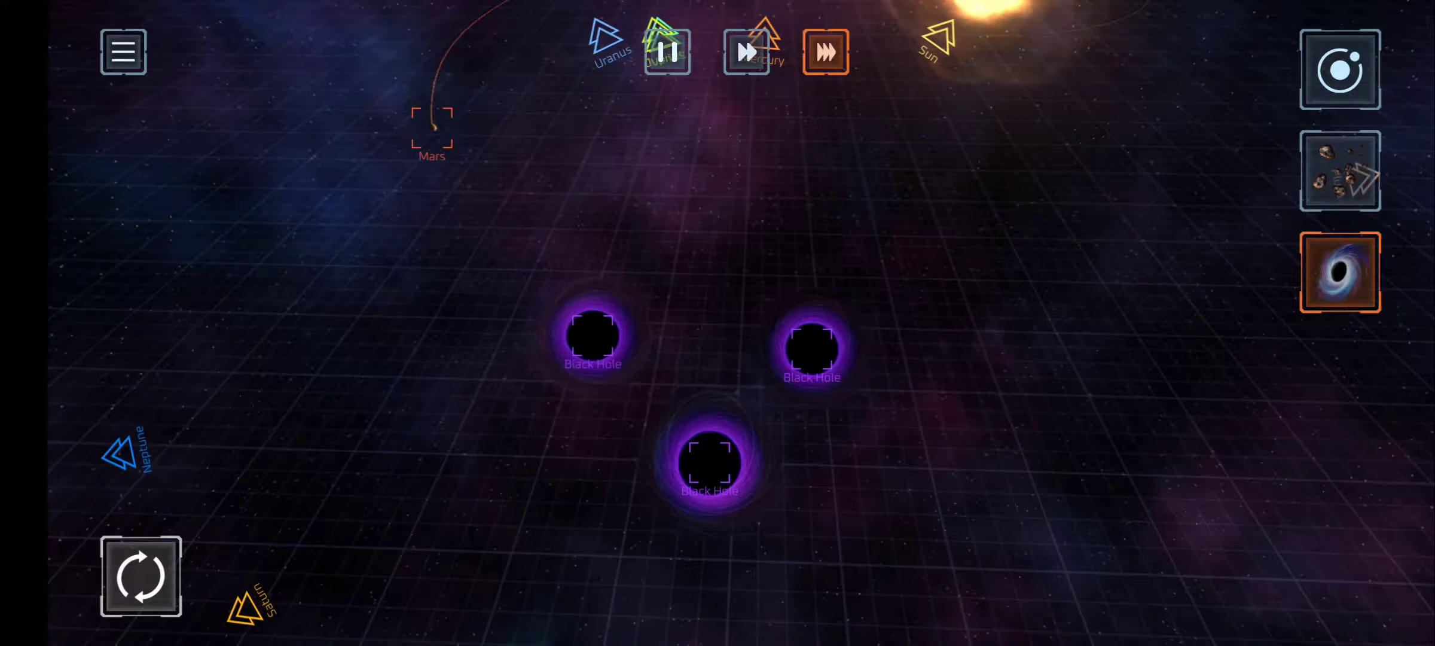
Step: Drop another black hole into the system, then stop placing black holes
{"action": "left_click", "coordinate": [737, 233]}
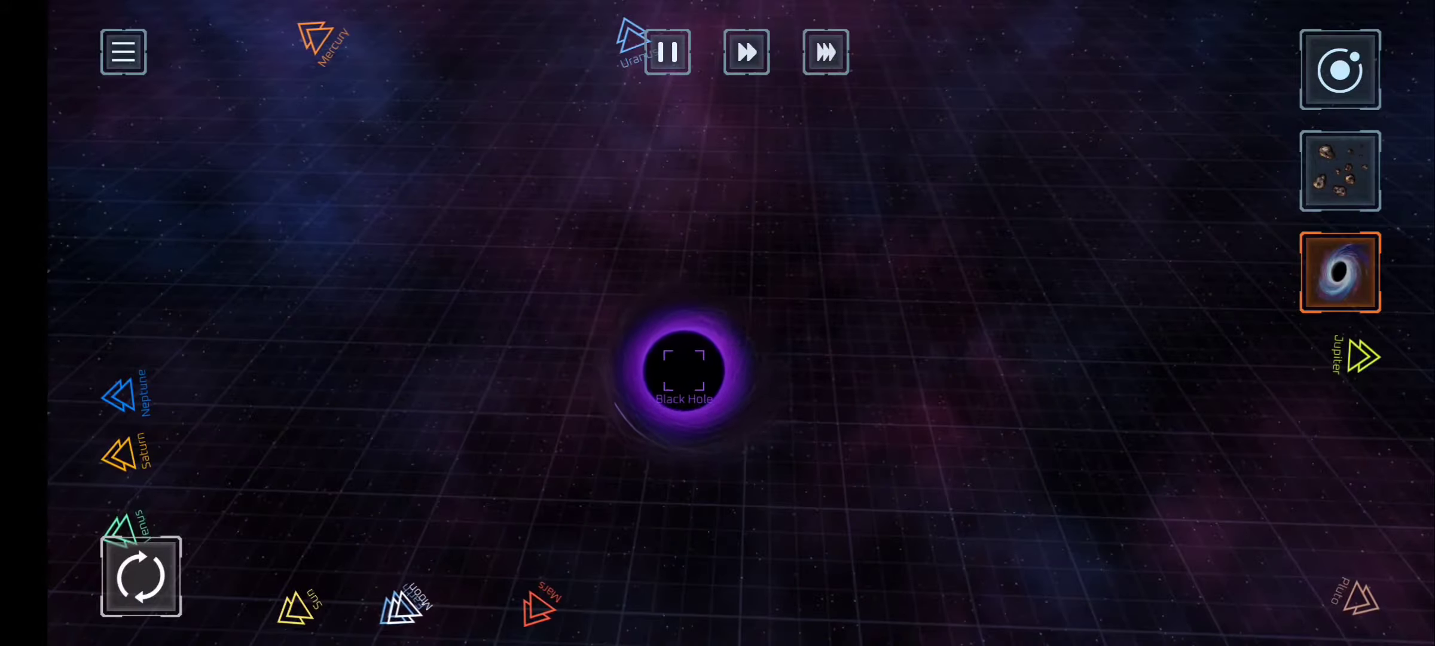
{"action": "left_click", "coordinate": [1339, 69]}
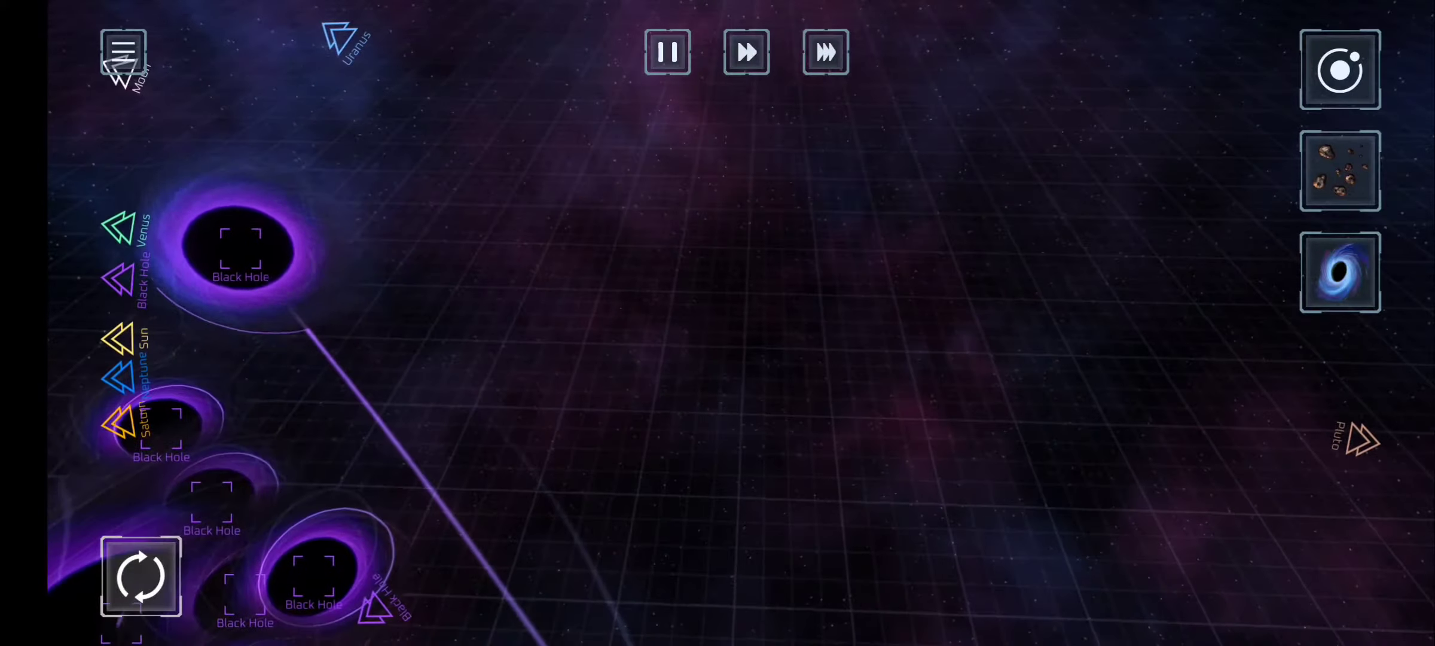
Step: Toggle pause on and off, then run at top speed so the black holes devour the Sun
{"action": "left_click", "coordinate": [667, 51]}
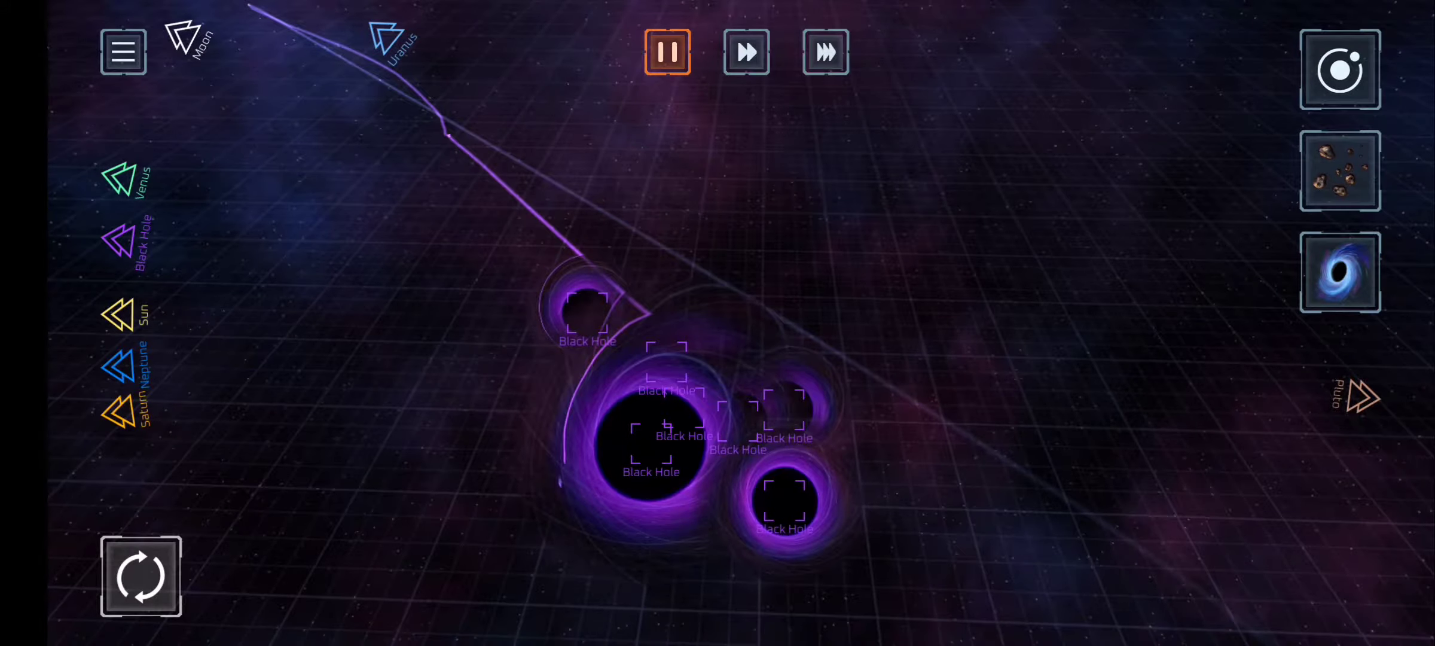
{"action": "left_click", "coordinate": [667, 52]}
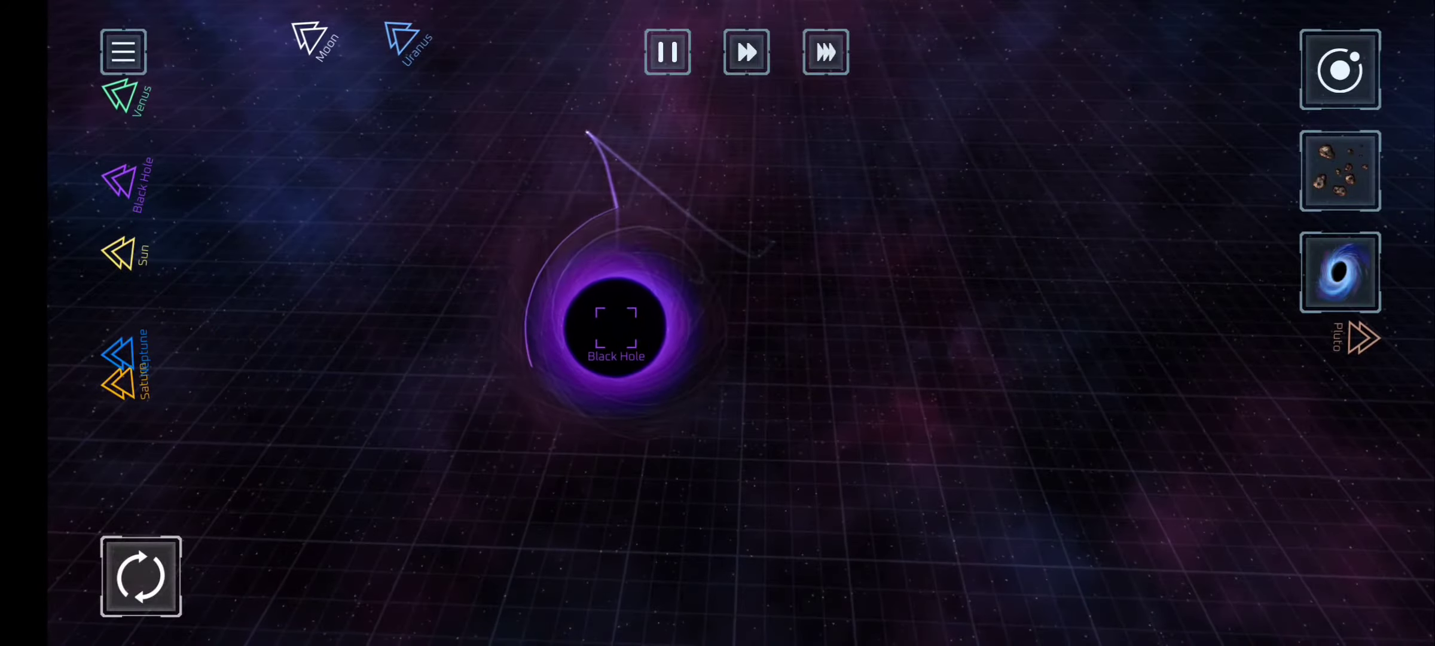
{"action": "left_click", "coordinate": [668, 51]}
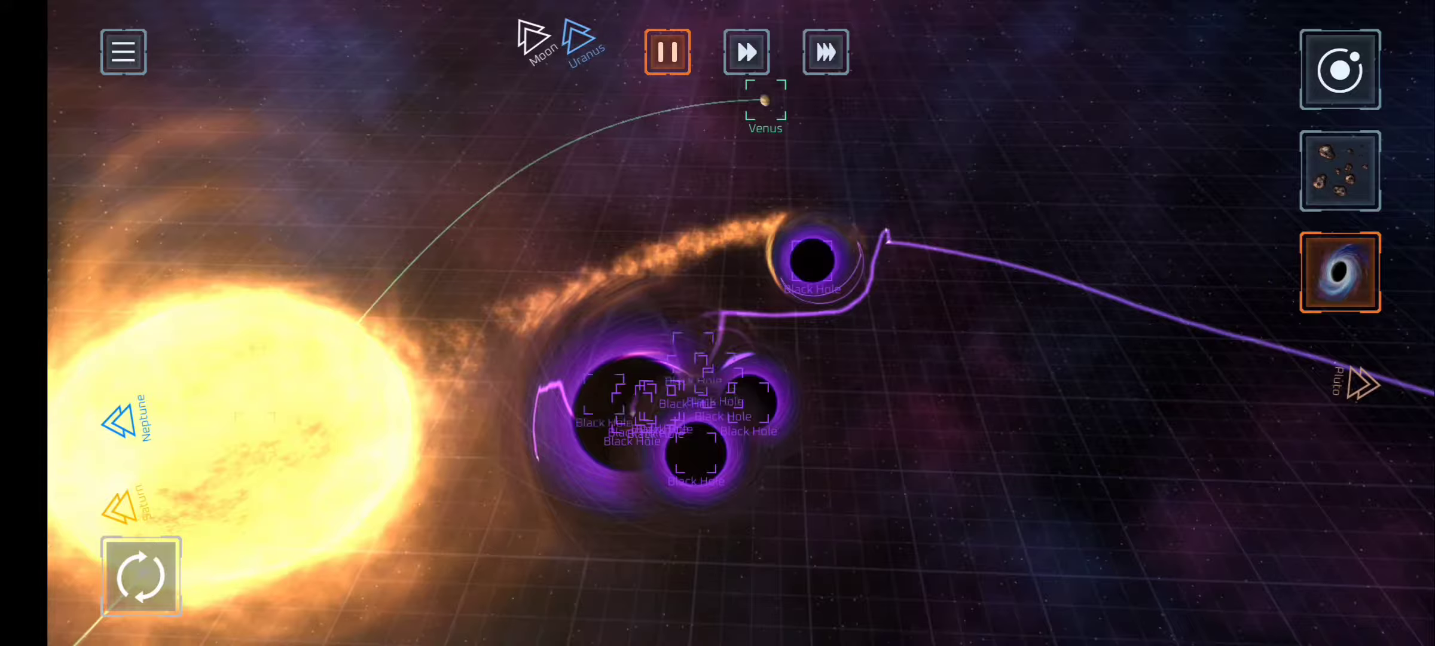
{"action": "left_click", "coordinate": [825, 52]}
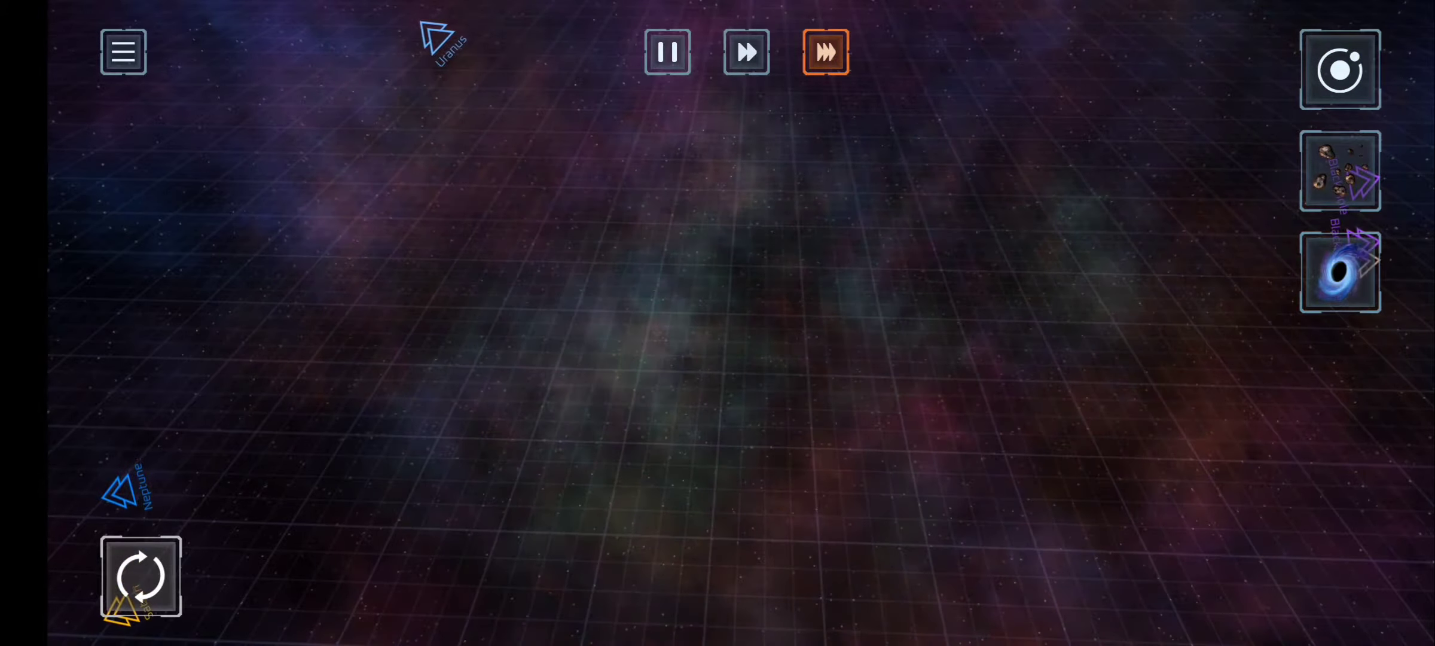
Step: Reset the solar system at normal speed, then rotate Earth in Planet Smash
{"action": "left_click", "coordinate": [140, 576]}
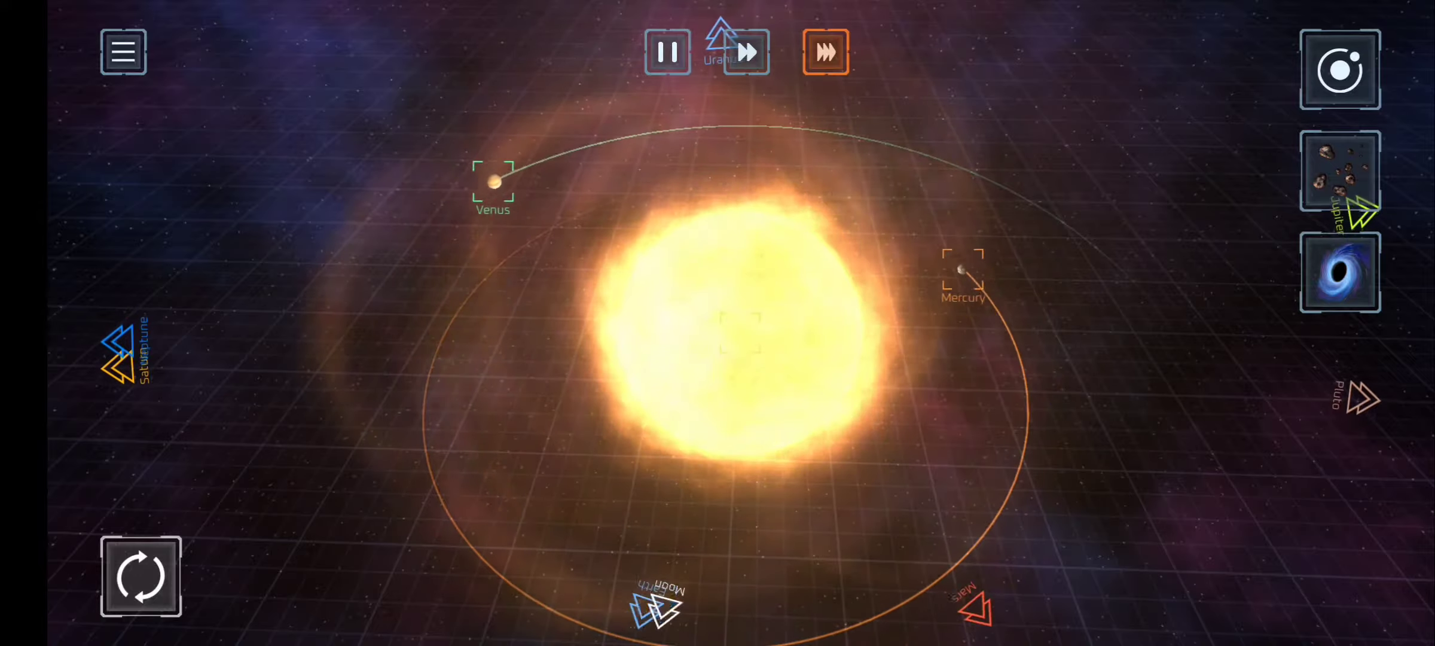
{"action": "left_click", "coordinate": [825, 52]}
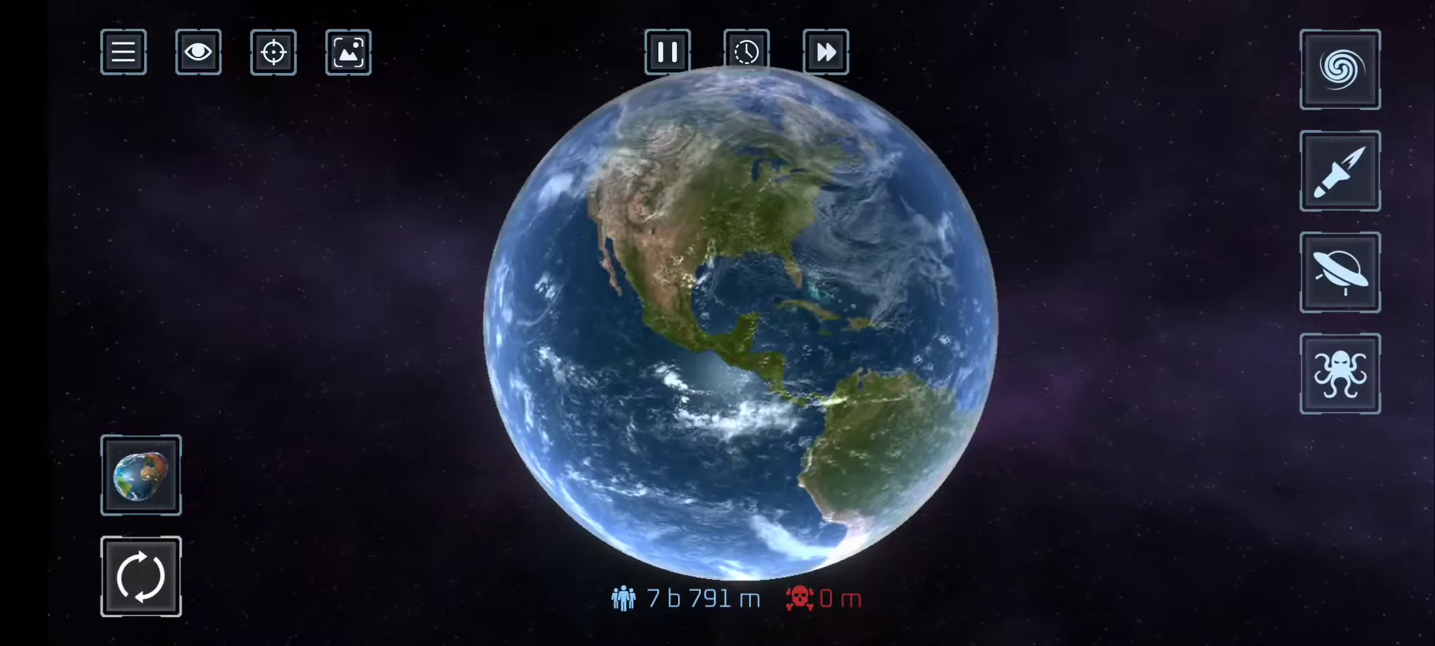
{"action": "left_click_drag", "start_coordinate": [673, 378], "coordinate": [471, 337]}
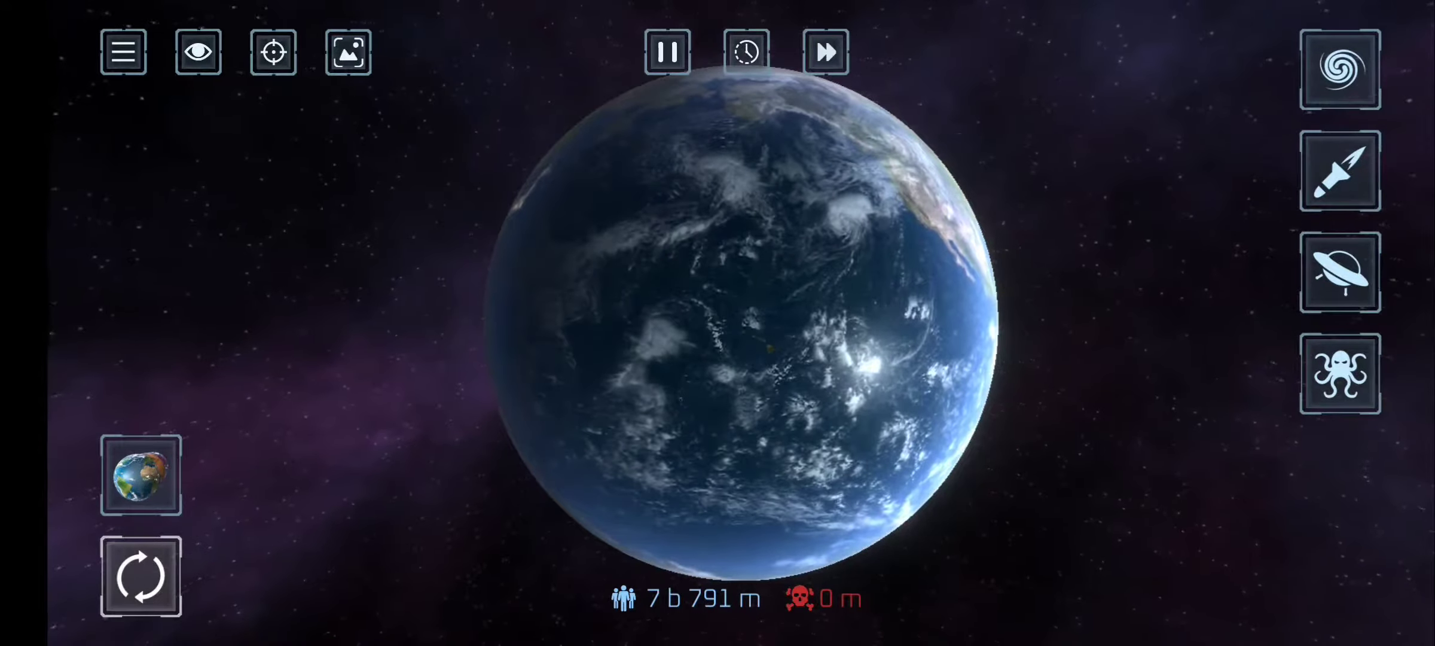
Step: Launch an alien attacker at Earth to gouge a lava crater, back at normal speed
{"action": "left_click", "coordinate": [1341, 373]}
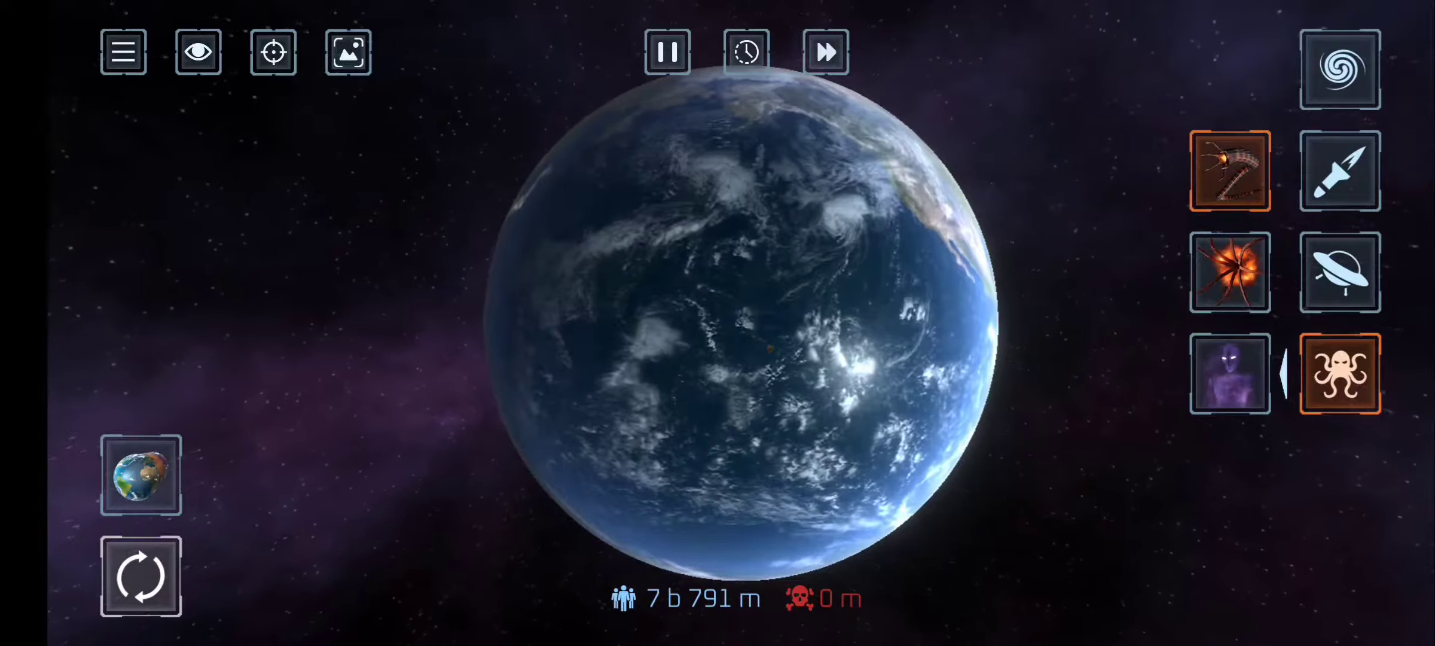
{"action": "left_click", "coordinate": [1339, 374]}
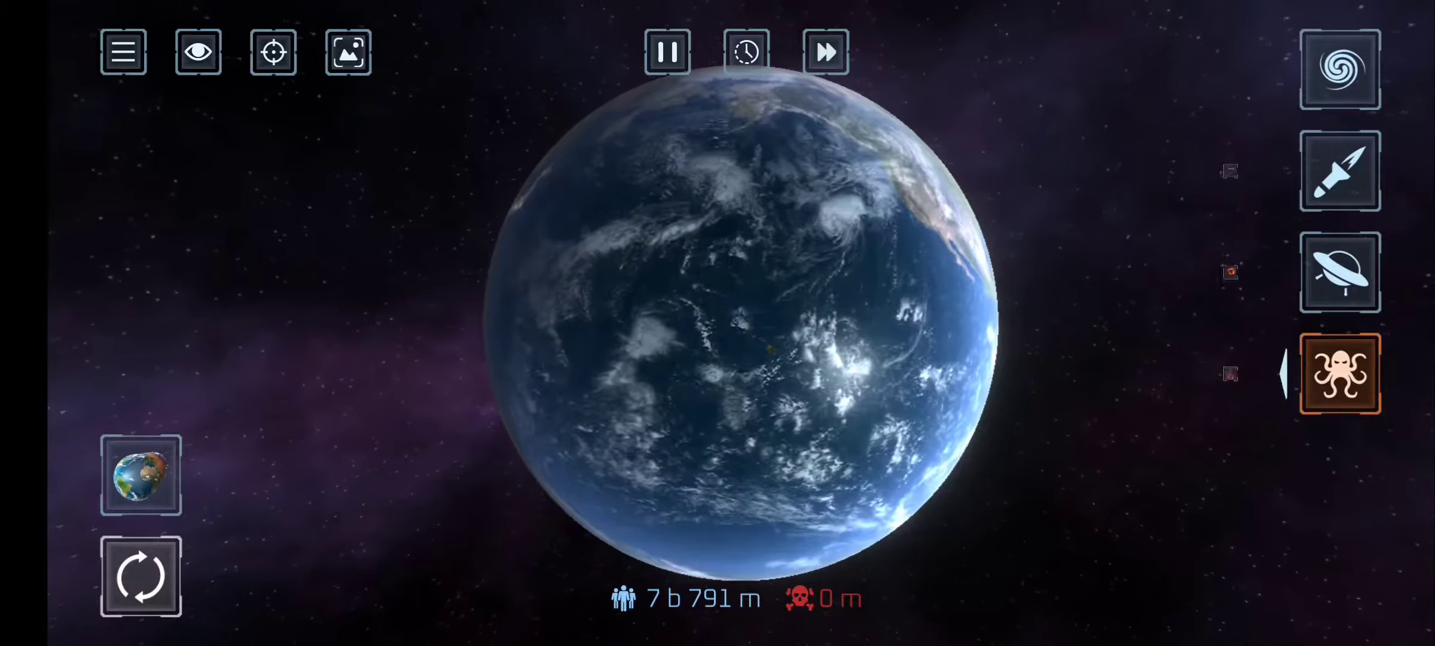
{"action": "left_click", "coordinate": [1340, 373]}
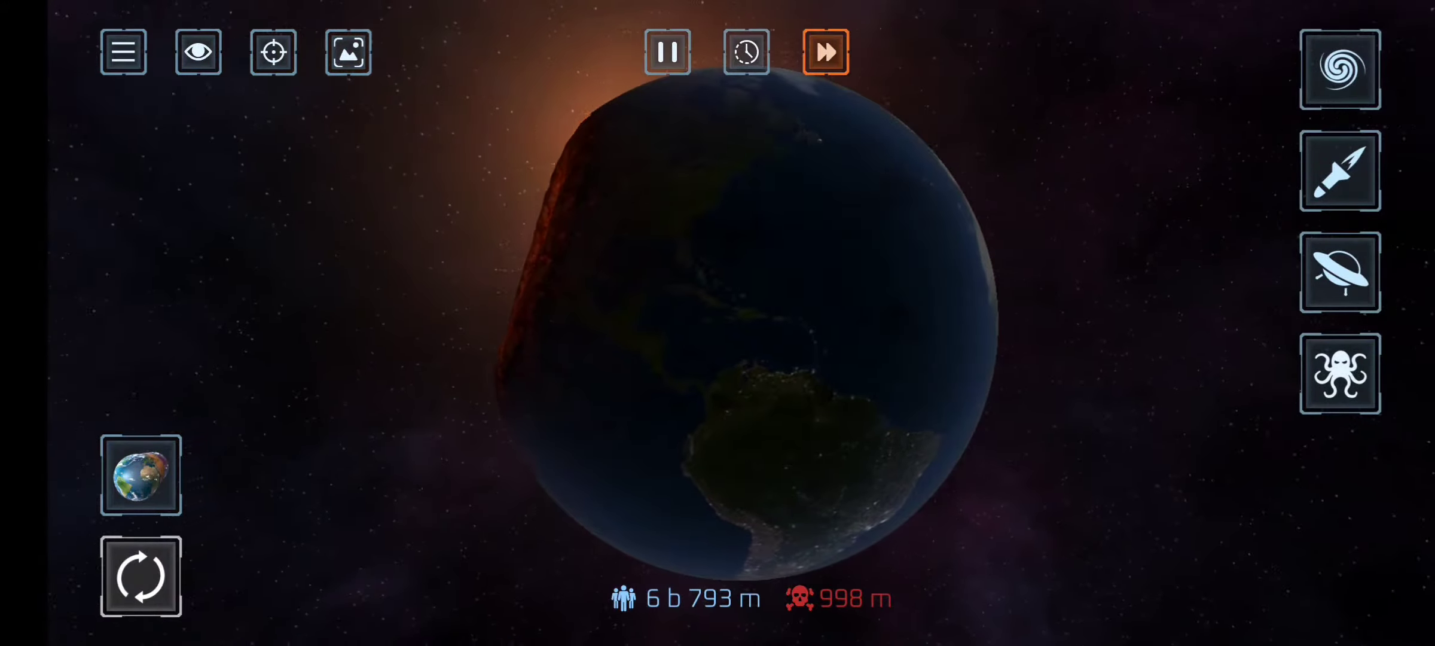
{"action": "left_click", "coordinate": [826, 52]}
Step: Spin Earth to inspect the lava crater and request a planet reset
{"action": "left_click_drag", "start_coordinate": [741, 471], "coordinate": [740, 169]}
{"action": "left_click_drag", "start_coordinate": [628, 325], "coordinate": [853, 325]}
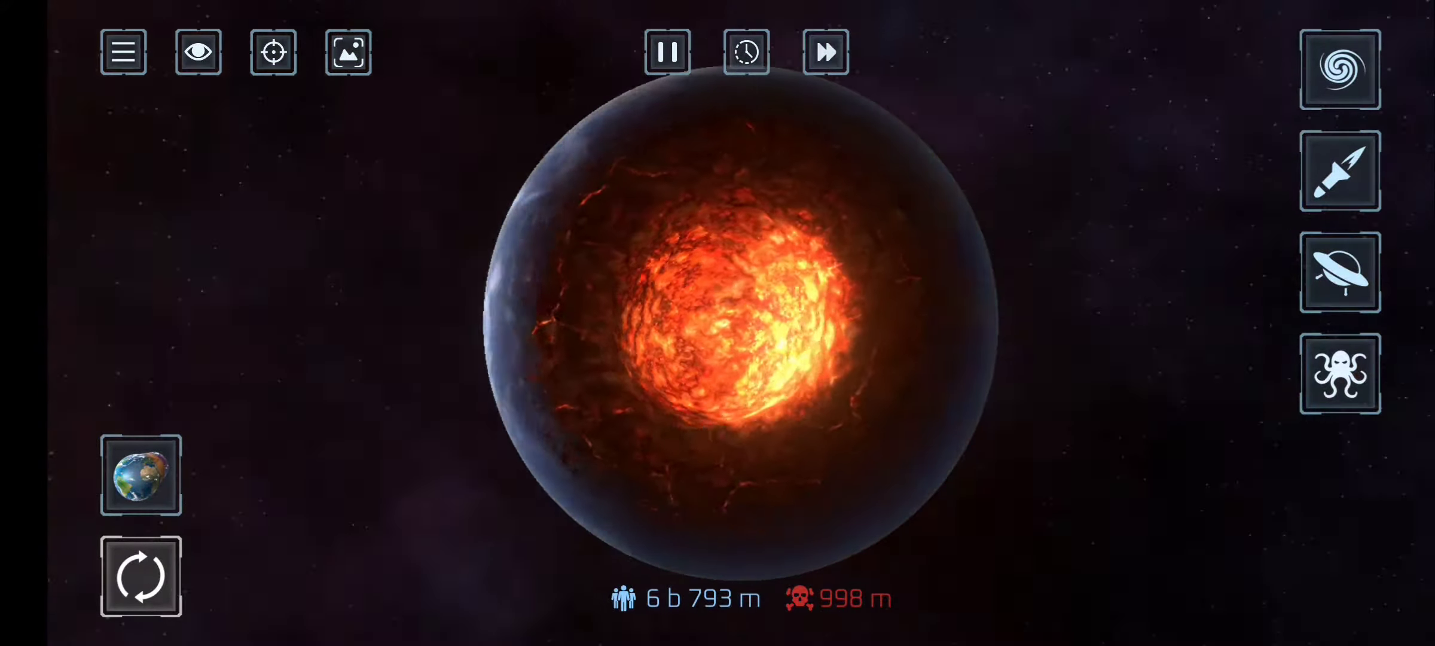
{"action": "left_click_drag", "start_coordinate": [740, 224], "coordinate": [740, 448]}
{"action": "mouse_move", "coordinate": [853, 325]}
{"action": "left_mouse_down"}
{"action": "mouse_move", "coordinate": [628, 326]}
{"action": "mouse_move", "coordinate": [852, 325]}
{"action": "left_mouse_up"}
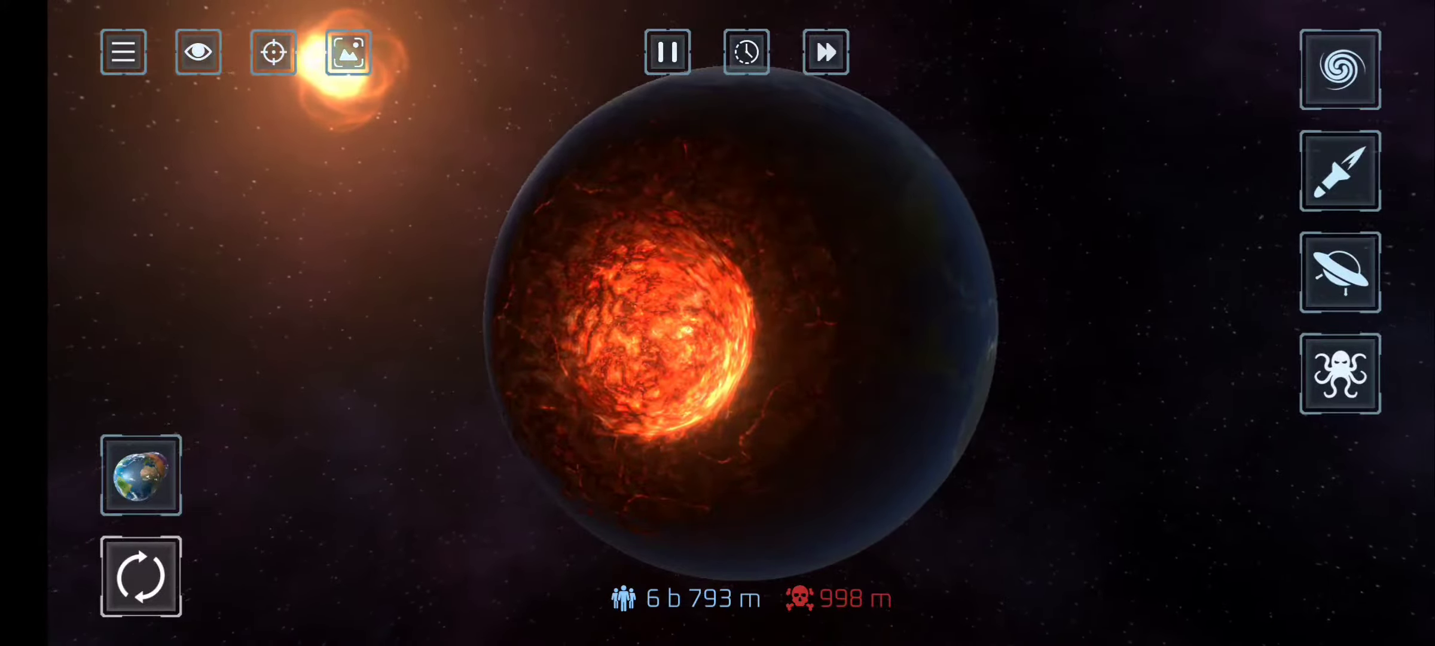
{"action": "left_click", "coordinate": [141, 577]}
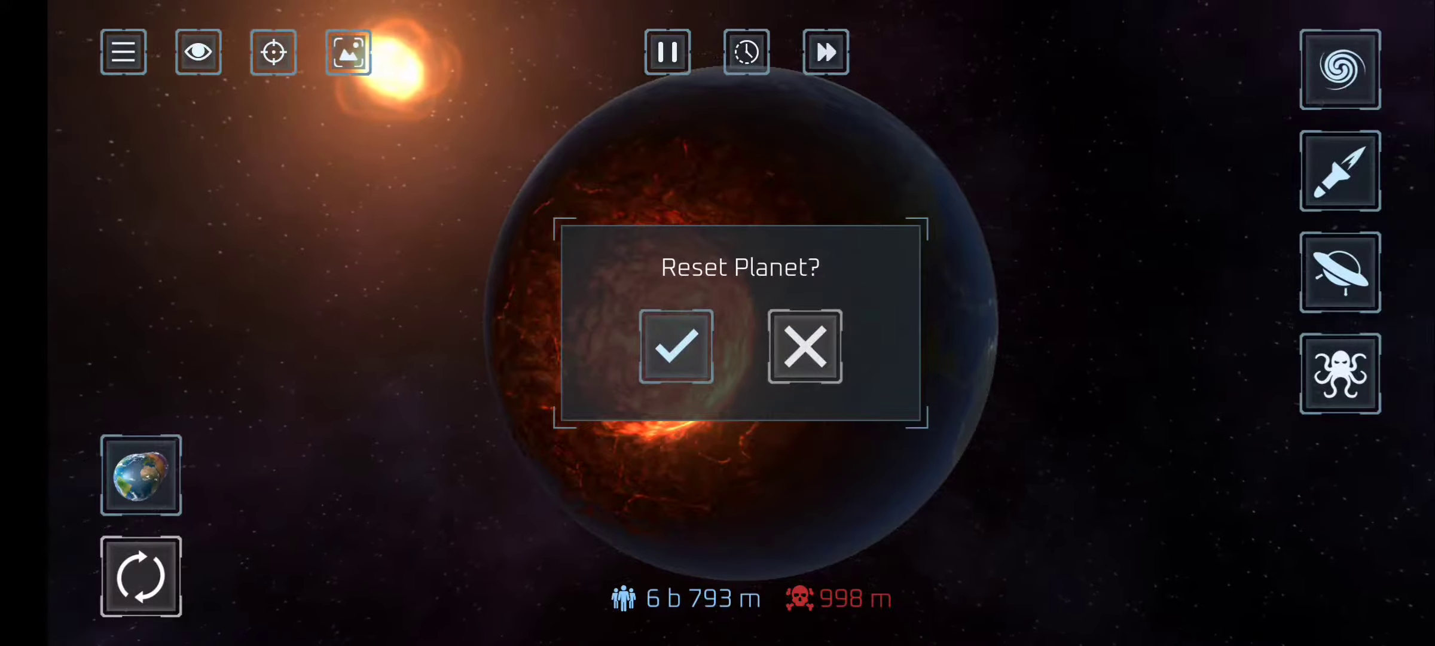
Step: Restore Earth and strike it with a moon impact from the natural-disaster attacks
{"action": "left_click", "coordinate": [677, 345]}
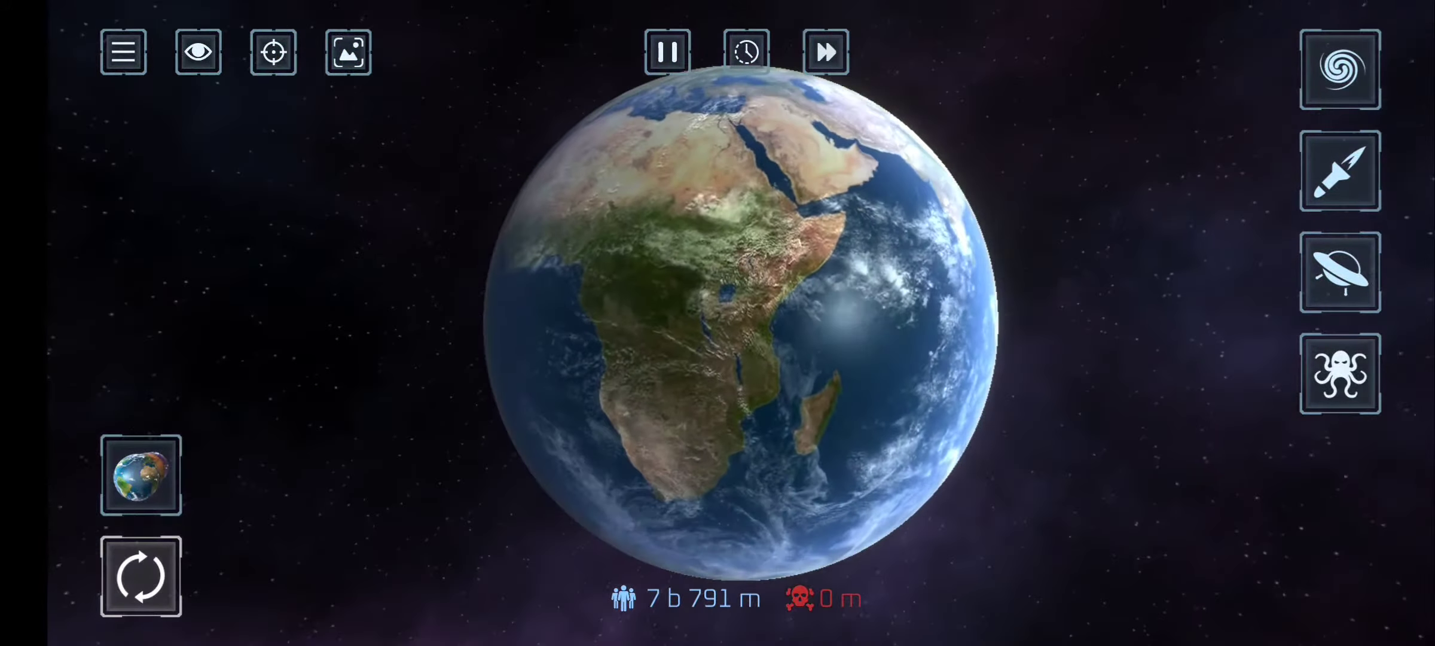
{"action": "left_click", "coordinate": [1340, 68]}
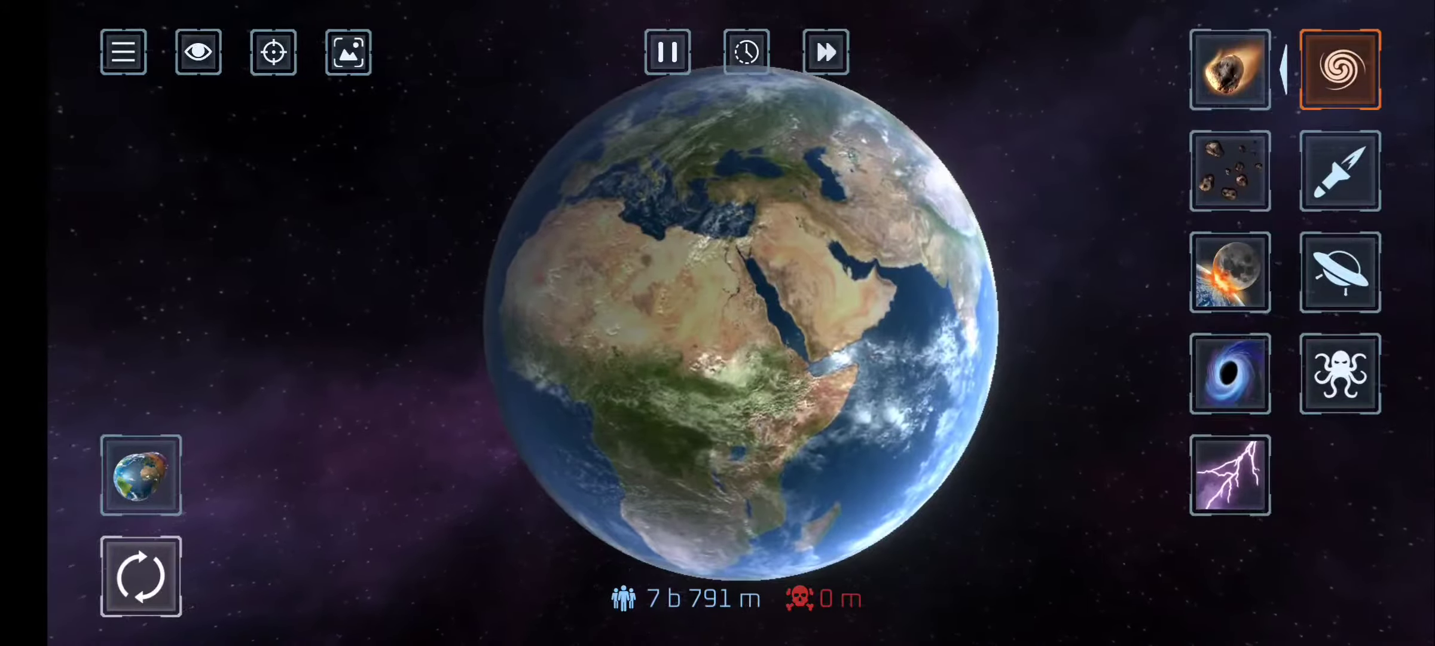
{"action": "left_click", "coordinate": [1340, 68]}
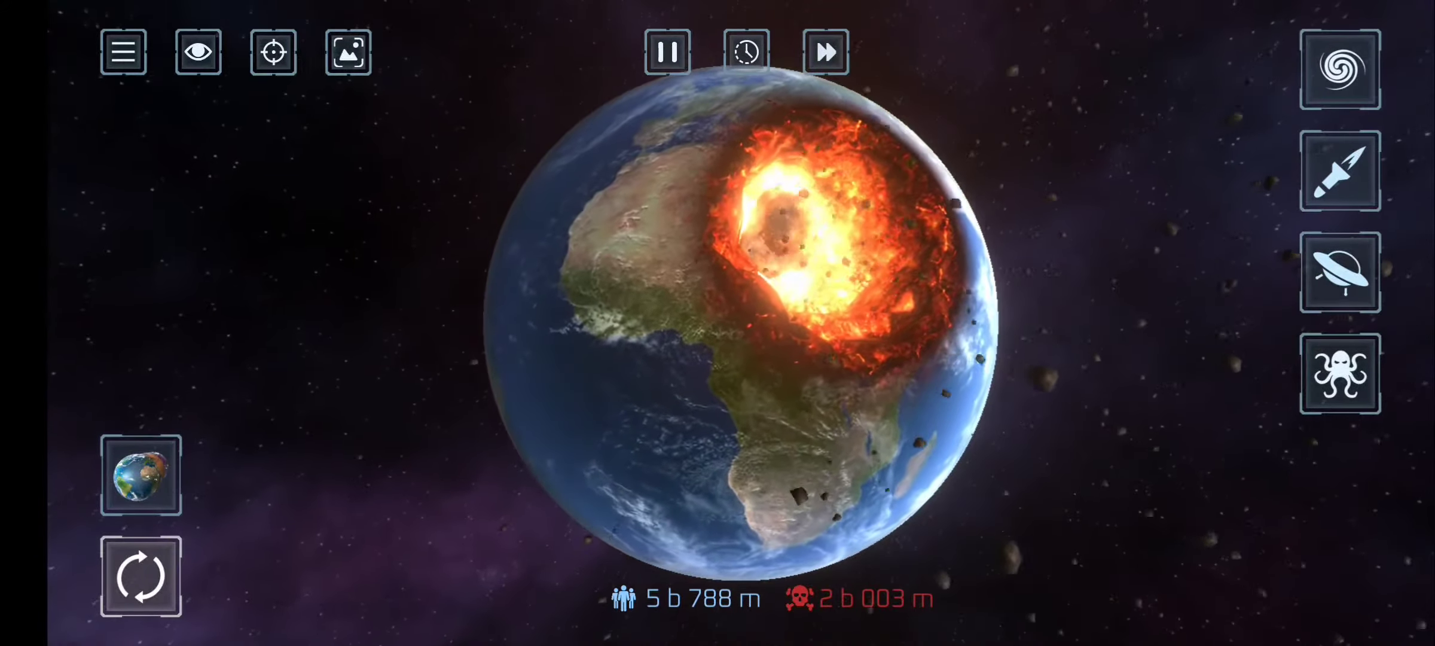
{"action": "key", "text": "XF86AudioLowerVolume"}
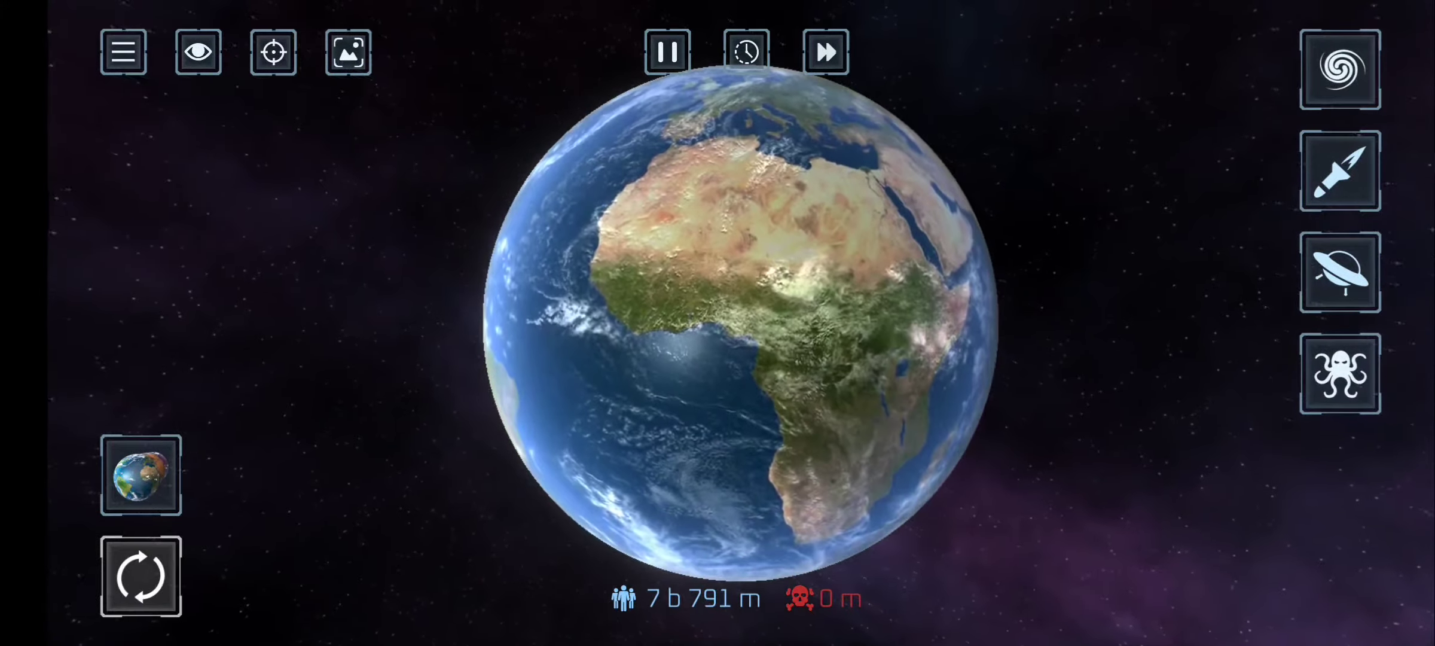
Step: Choose the multi-missile attack with a count of 5 and switch to manual aiming
{"action": "left_click", "coordinate": [1340, 68]}
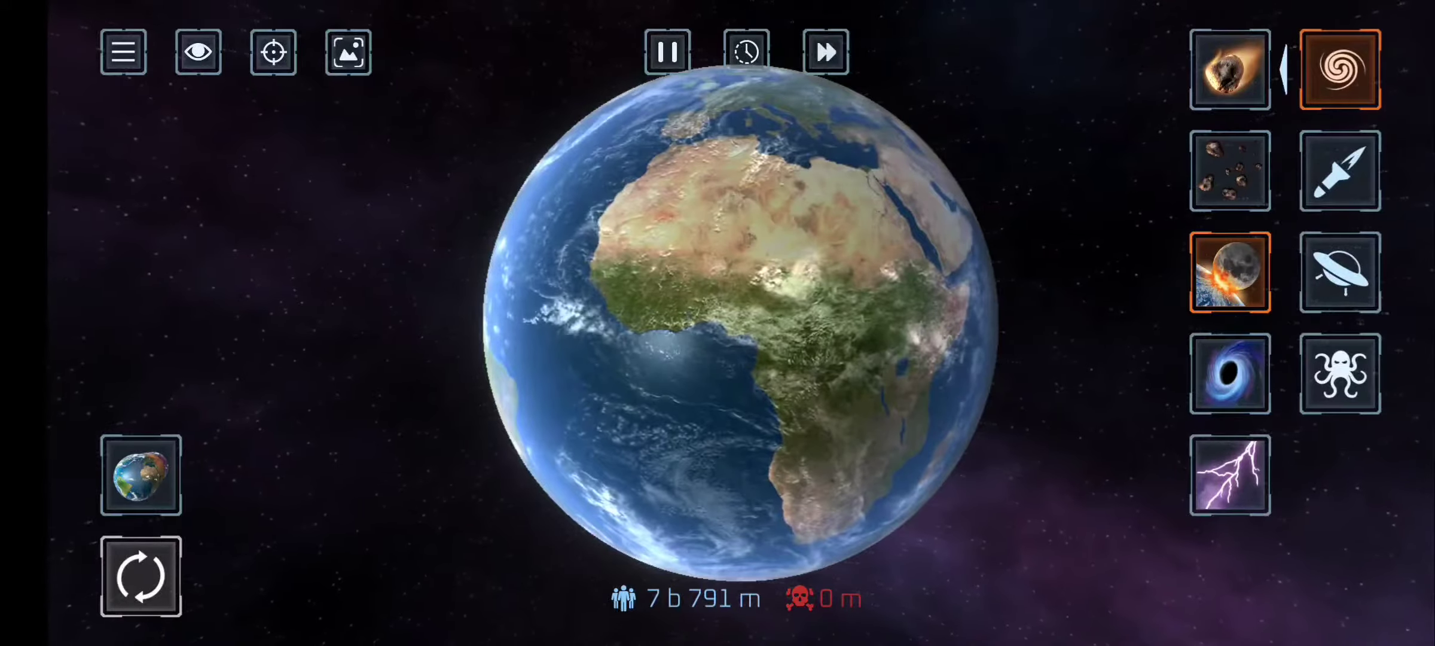
{"action": "left_click", "coordinate": [1340, 170]}
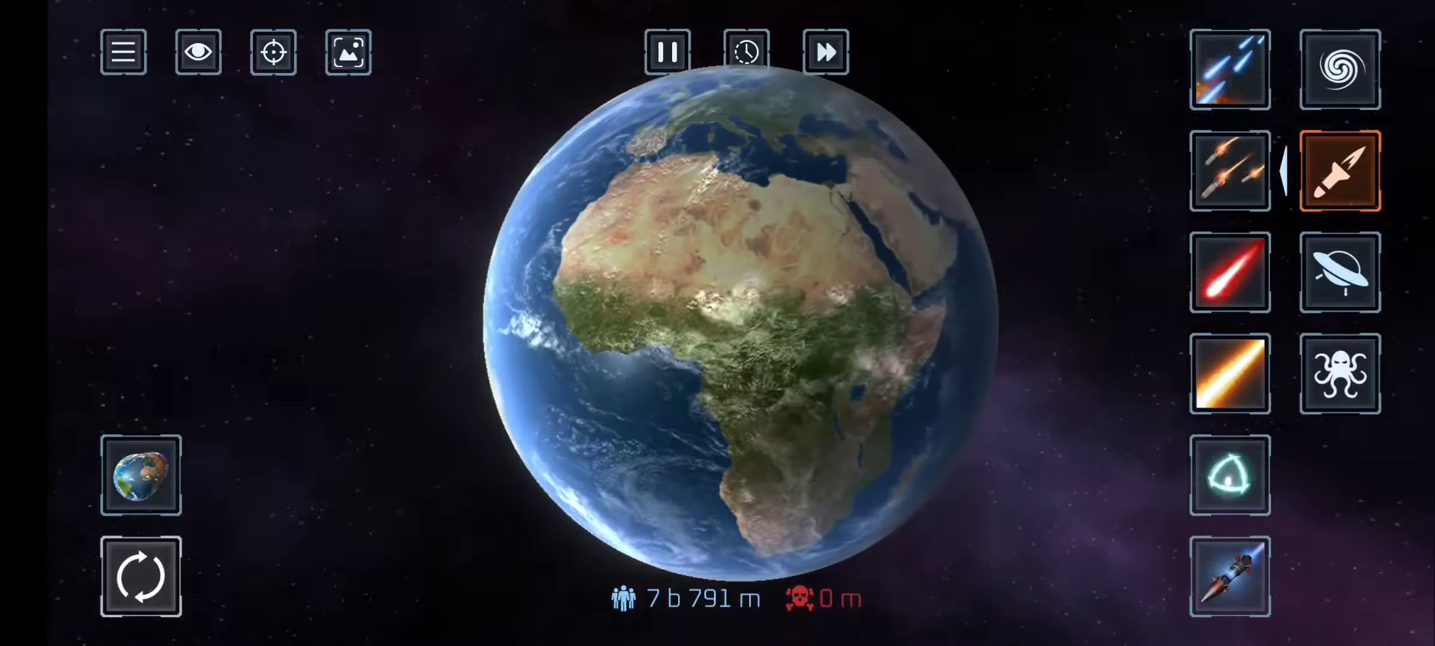
{"action": "left_click", "coordinate": [1230, 170]}
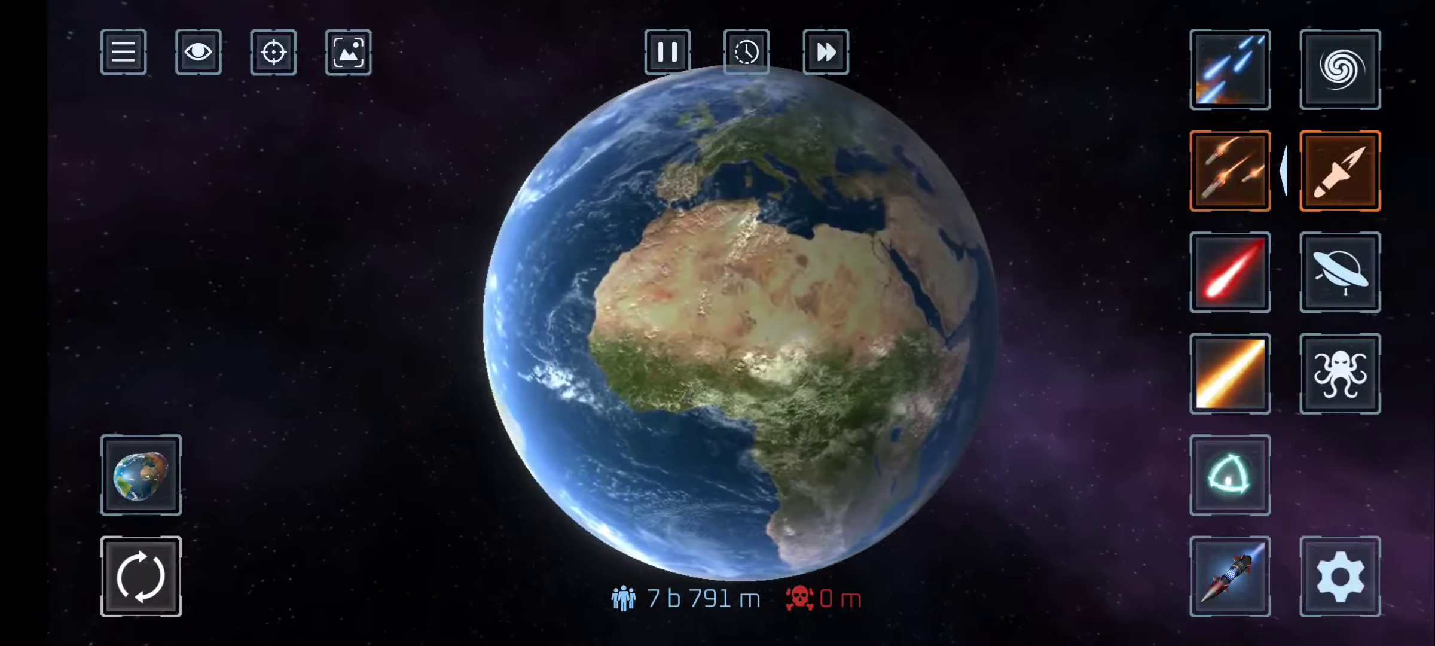
{"action": "left_click", "coordinate": [1339, 577]}
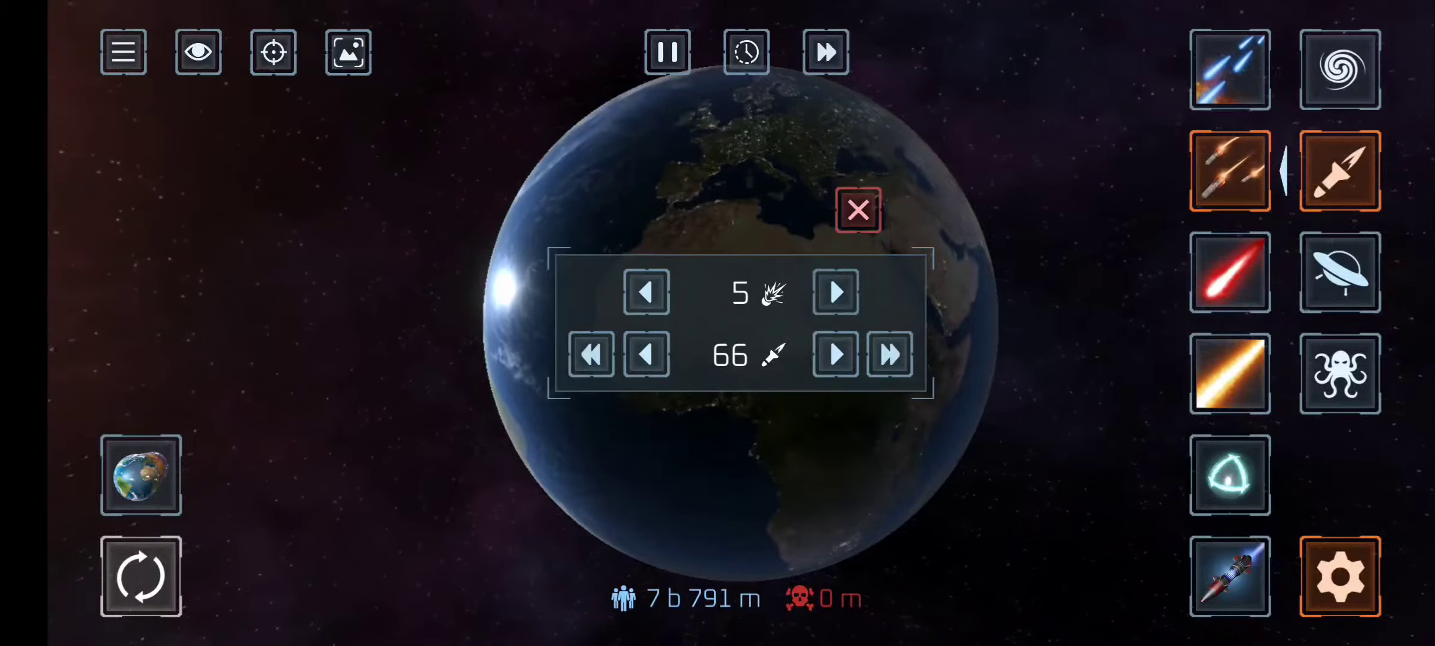
{"action": "left_click", "coordinate": [858, 210]}
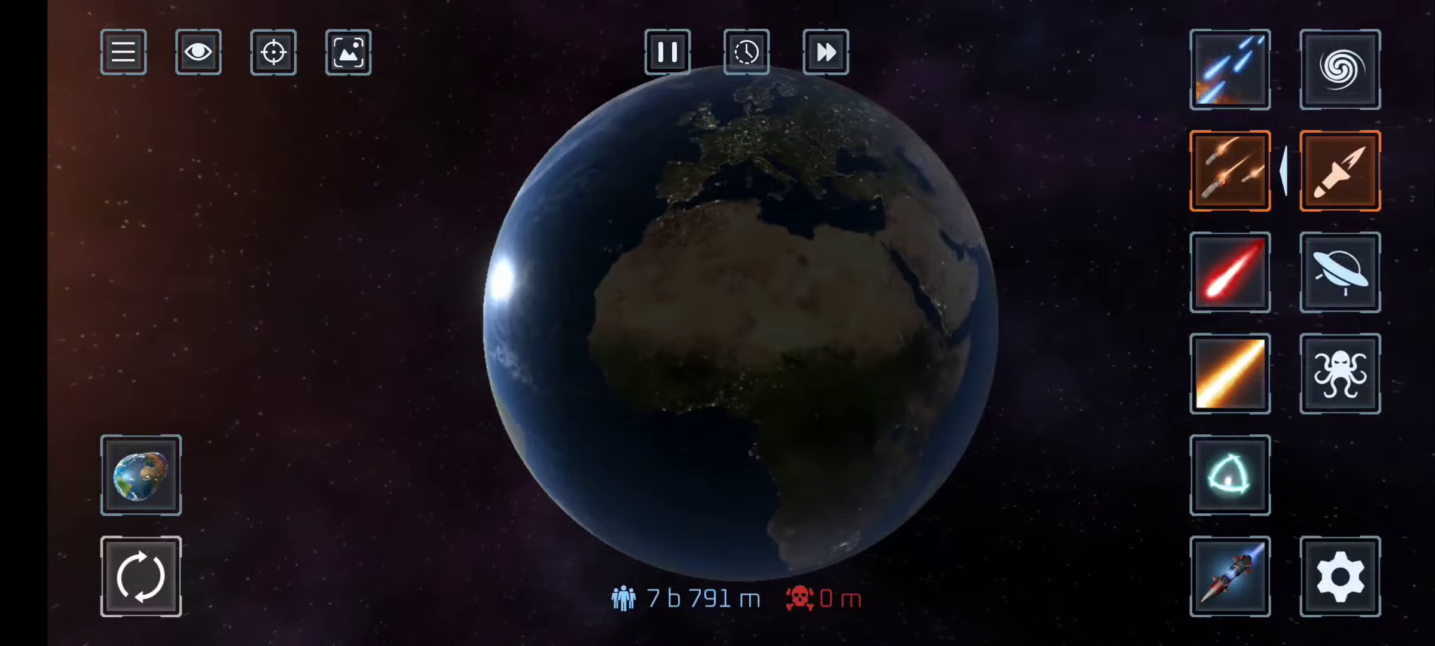
{"action": "left_click", "coordinate": [273, 52]}
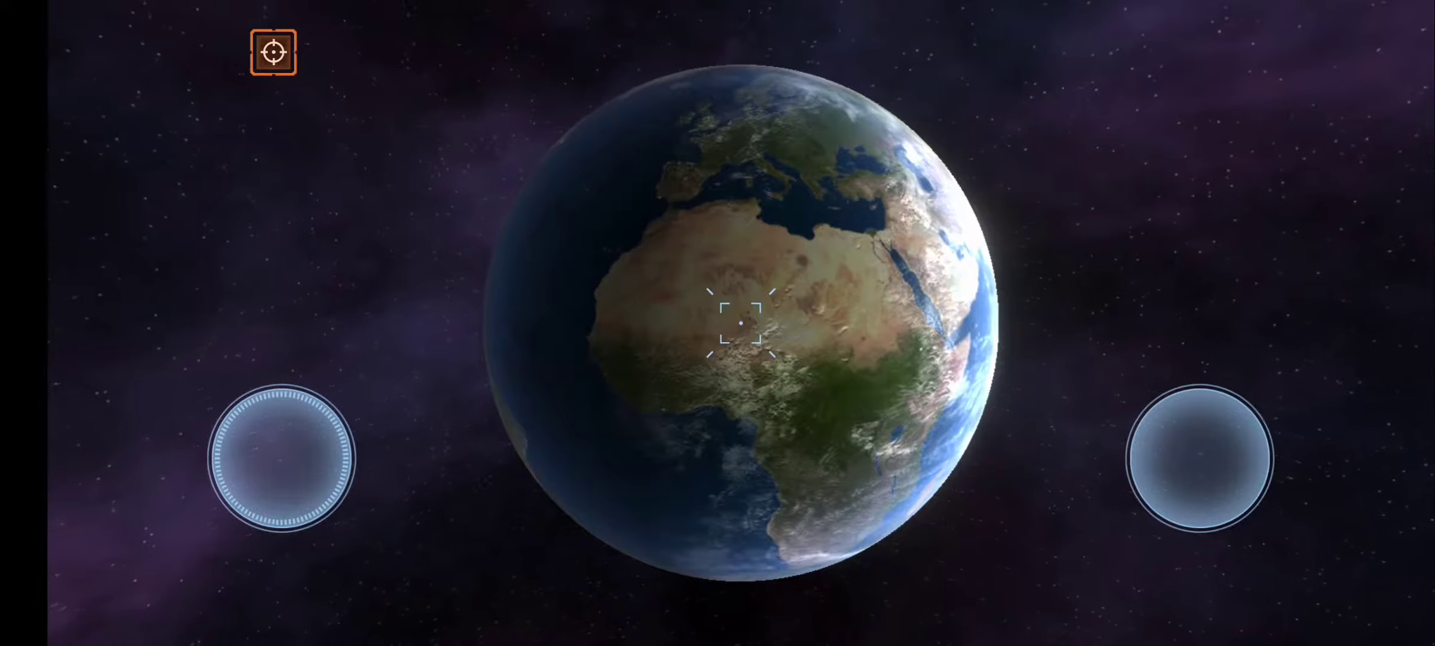
Step: Fly the ship toward Earth, bank, turn away, then dive back over North Africa
{"action": "left_click_drag", "start_coordinate": [282, 458], "coordinate": [257, 377]}
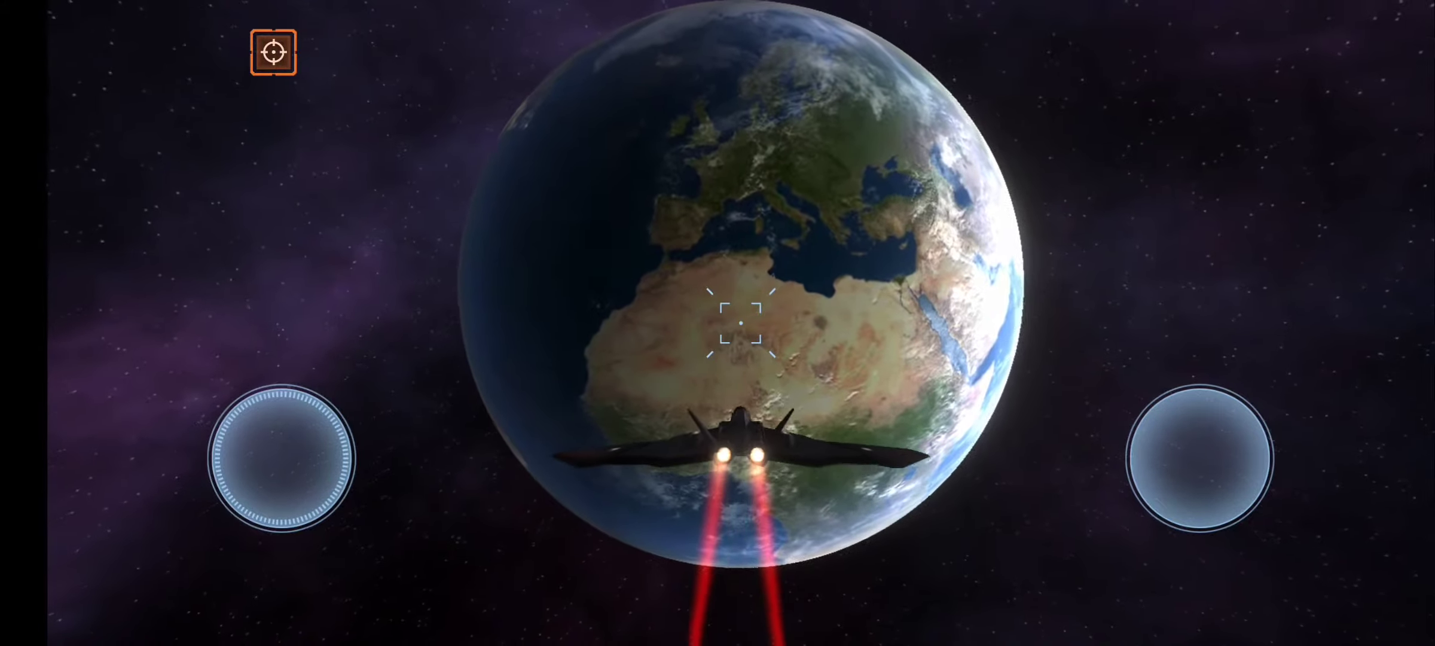
{"action": "mouse_move", "coordinate": [267, 489]}
{"action": "left_mouse_down"}
{"action": "mouse_move", "coordinate": [154, 401]}
{"action": "mouse_move", "coordinate": [313, 581]}
{"action": "mouse_move", "coordinate": [317, 508]}
{"action": "mouse_move", "coordinate": [288, 471]}
{"action": "mouse_move", "coordinate": [304, 513]}
{"action": "mouse_move", "coordinate": [331, 512]}
{"action": "mouse_move", "coordinate": [280, 441]}
{"action": "mouse_move", "coordinate": [289, 415]}
{"action": "left_mouse_up"}
{"action": "left_click_drag", "start_coordinate": [277, 606], "coordinate": [287, 600]}
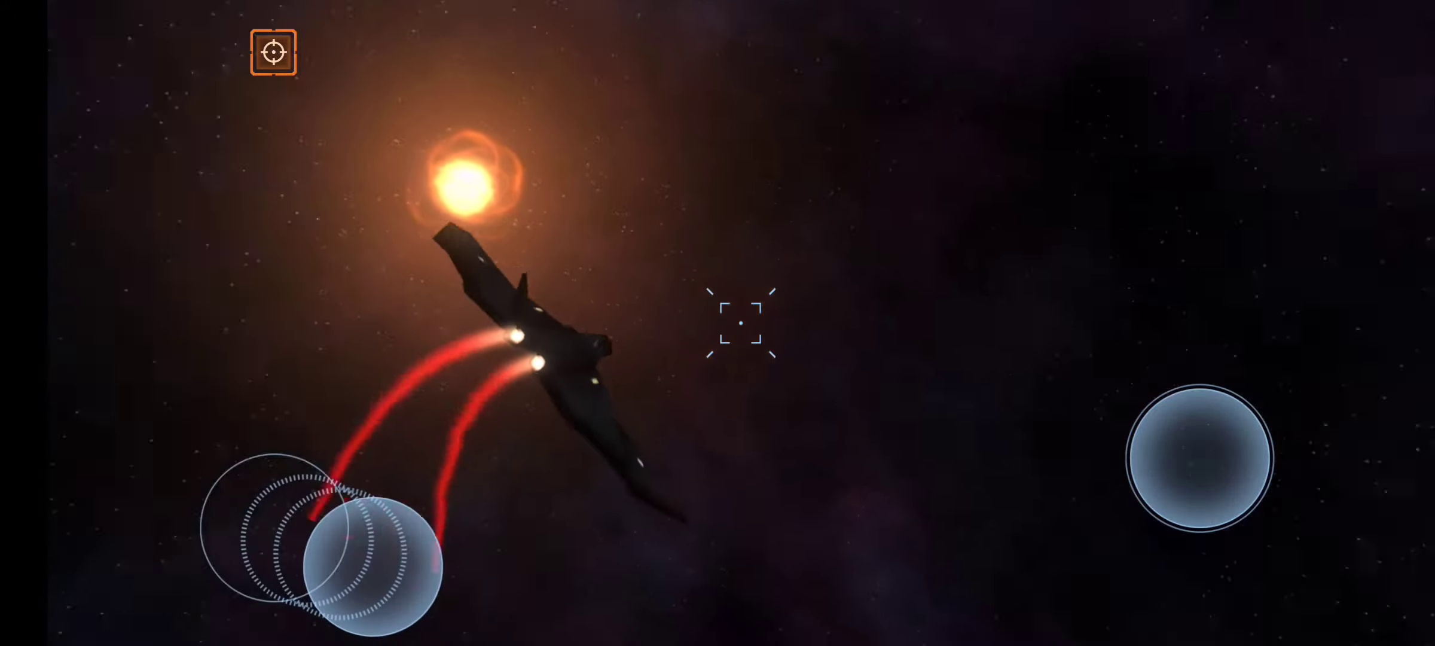
{"action": "mouse_move", "coordinate": [372, 565]}
{"action": "left_mouse_down"}
{"action": "mouse_move", "coordinate": [246, 596]}
{"action": "mouse_move", "coordinate": [316, 557]}
{"action": "left_mouse_up"}
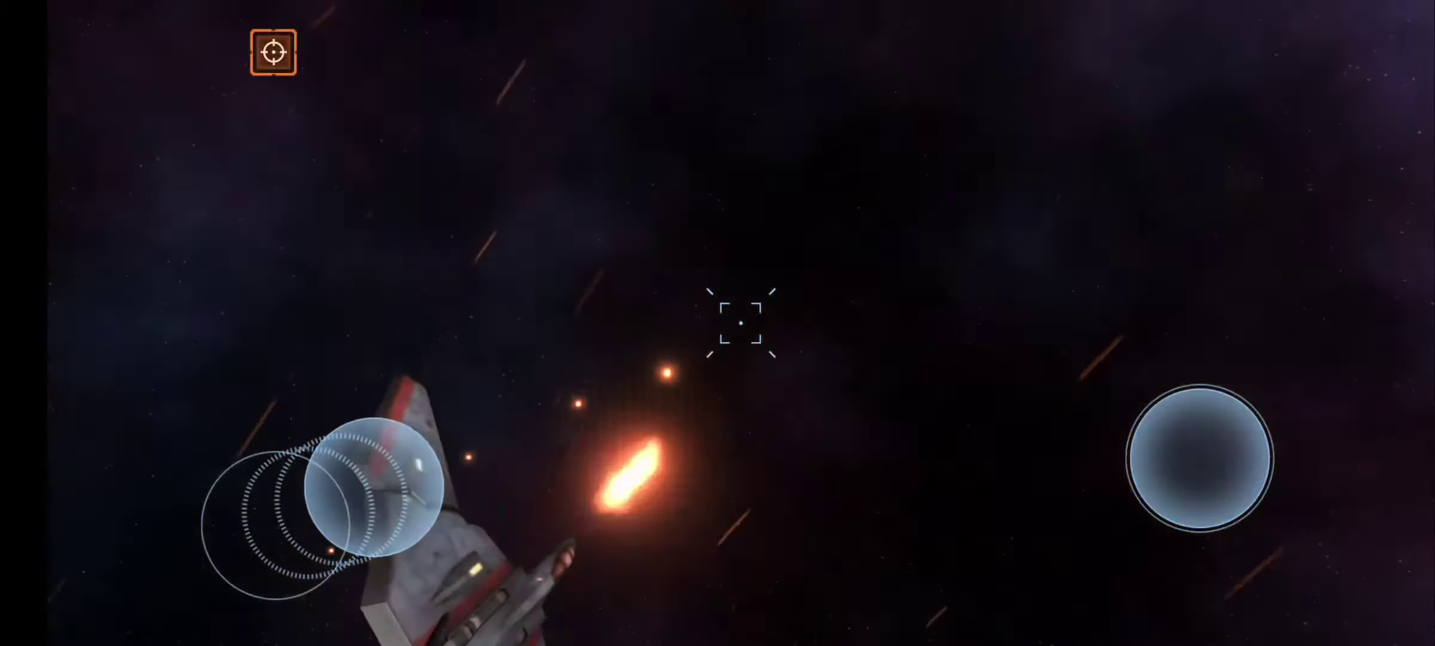
{"action": "left_click_drag", "start_coordinate": [373, 464], "coordinate": [287, 589]}
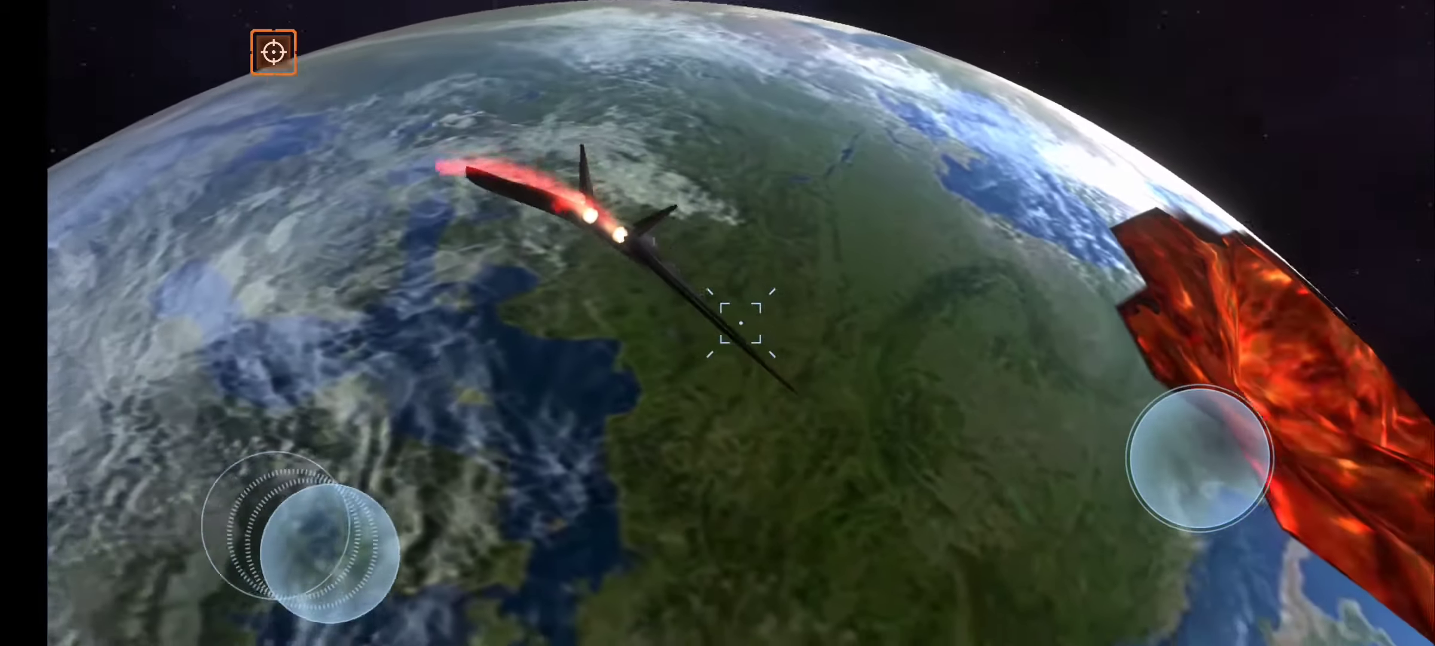
{"action": "mouse_move", "coordinate": [286, 589]}
{"action": "left_mouse_down"}
{"action": "mouse_move", "coordinate": [193, 418]}
{"action": "mouse_move", "coordinate": [266, 439]}
{"action": "left_mouse_up"}
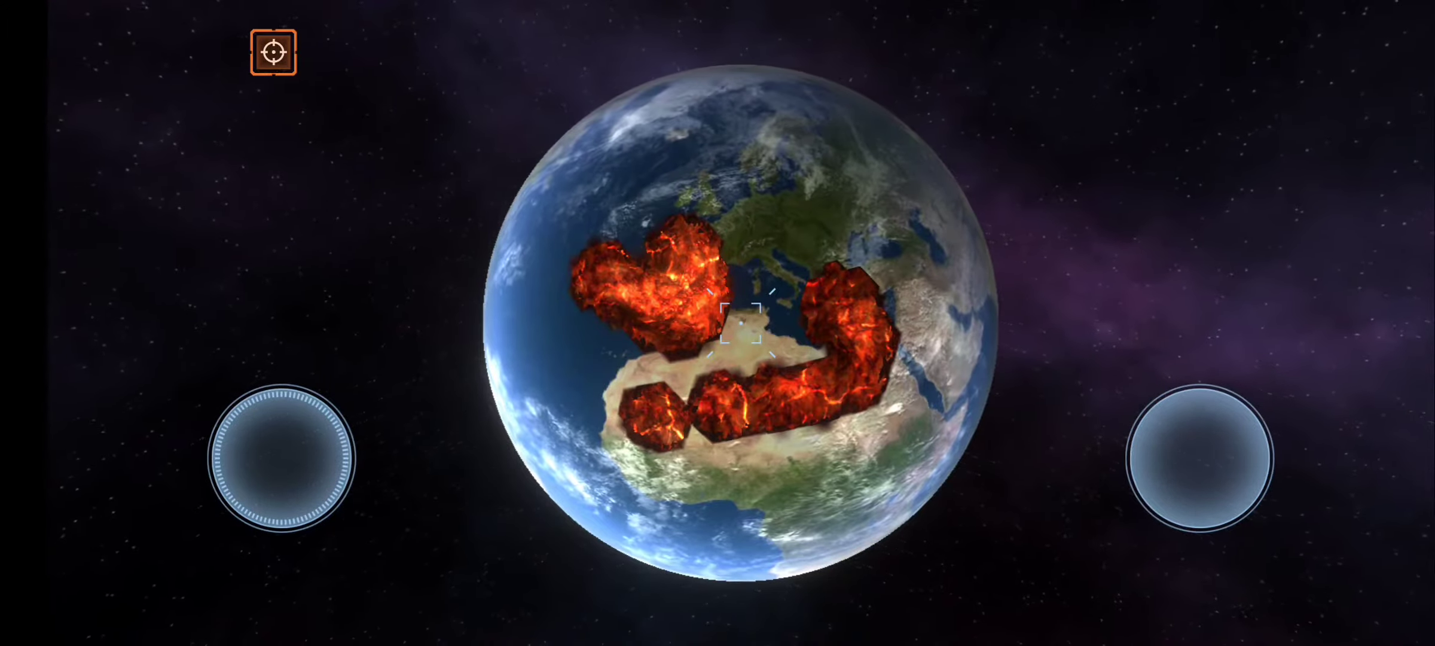
Step: Dive and skim low over Earth's Saharan lava craters, pull back, then bank away into space
{"action": "left_click_drag", "start_coordinate": [282, 458], "coordinate": [273, 592]}
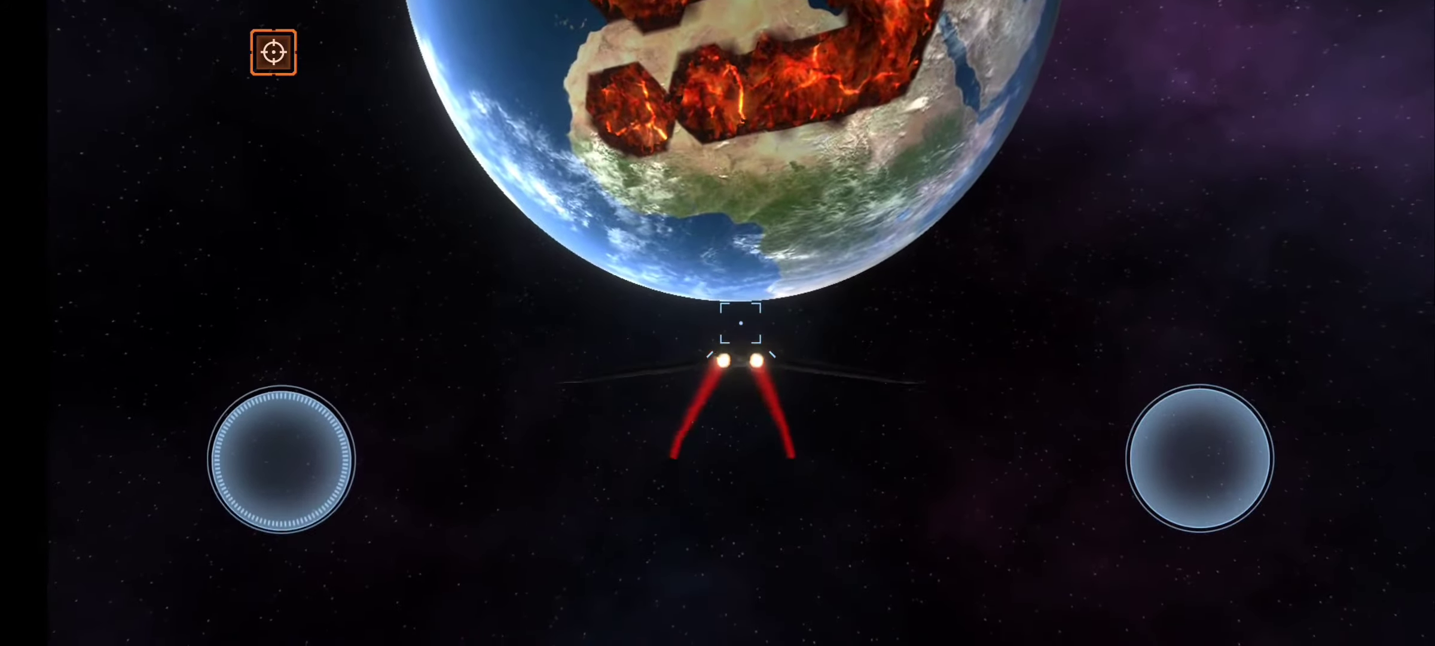
{"action": "left_click_drag", "start_coordinate": [282, 458], "coordinate": [281, 577]}
{"action": "left_click_drag", "start_coordinate": [282, 458], "coordinate": [295, 370]}
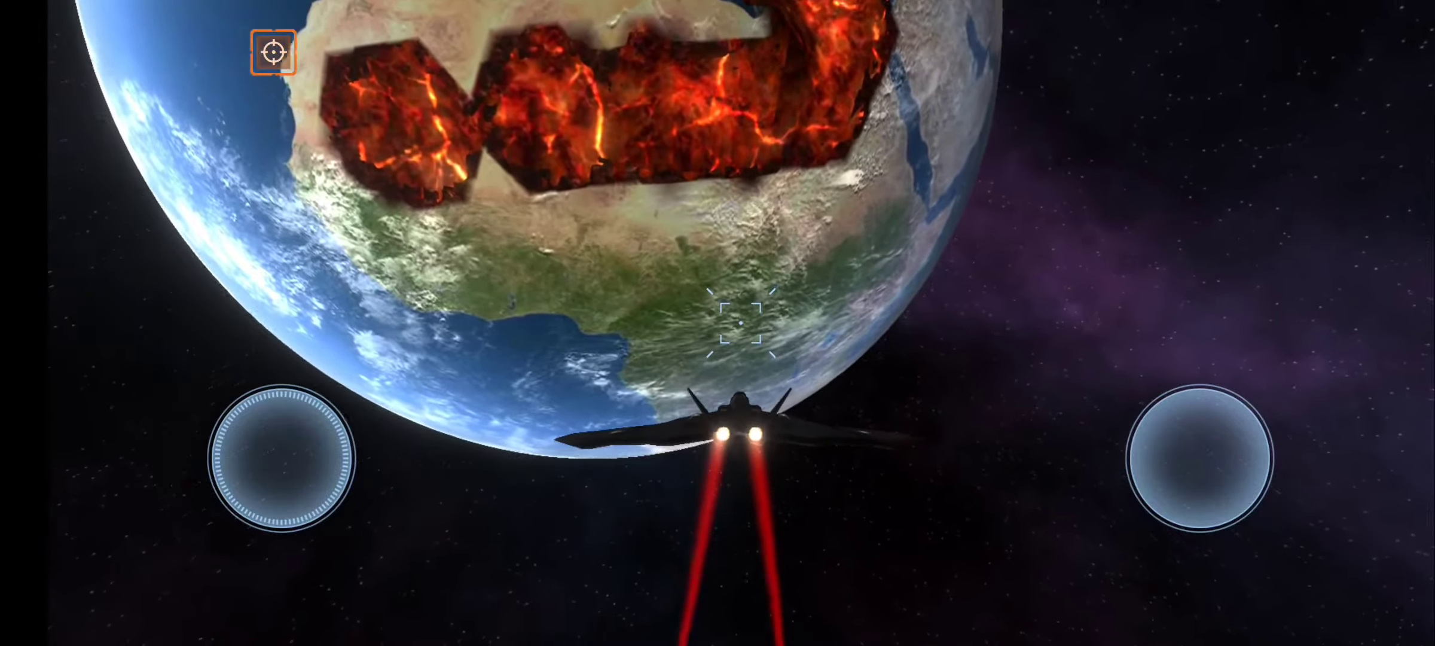
{"action": "left_click_drag", "start_coordinate": [281, 458], "coordinate": [231, 417]}
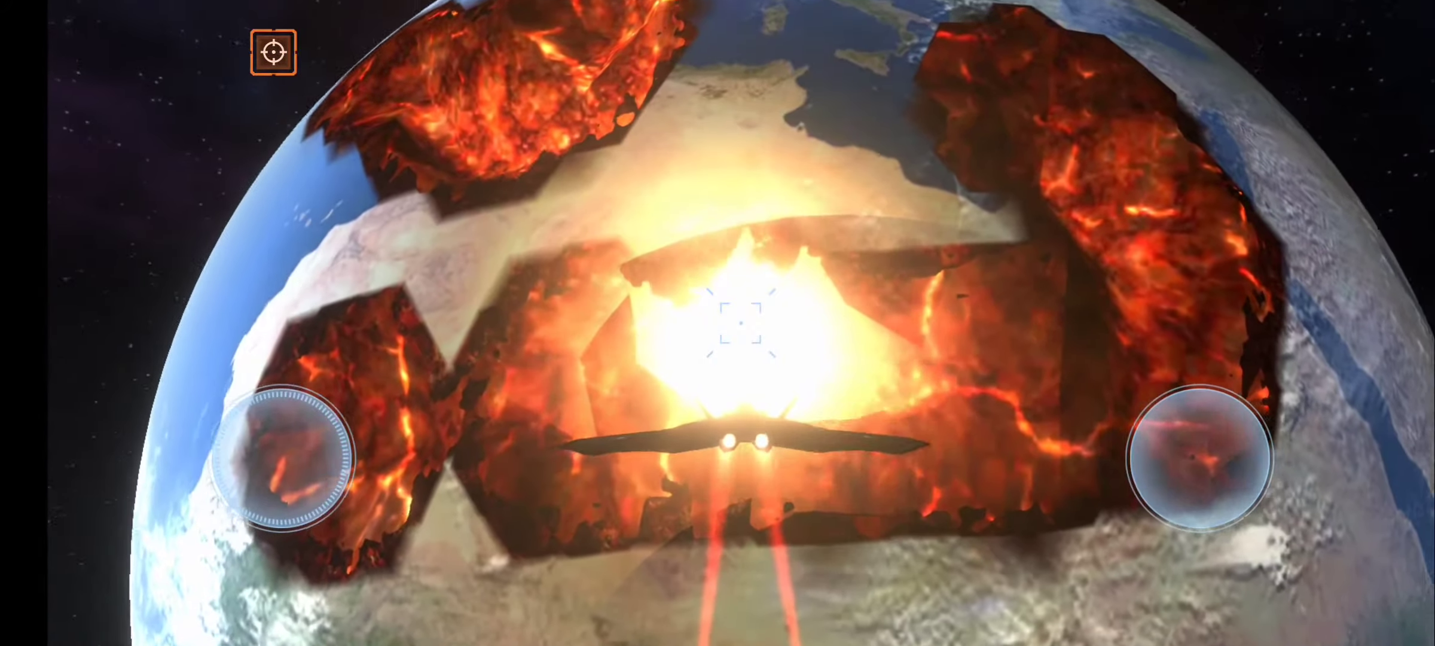
{"action": "left_click_drag", "start_coordinate": [281, 458], "coordinate": [400, 493]}
{"action": "left_click_drag", "start_coordinate": [282, 457], "coordinate": [224, 398]}
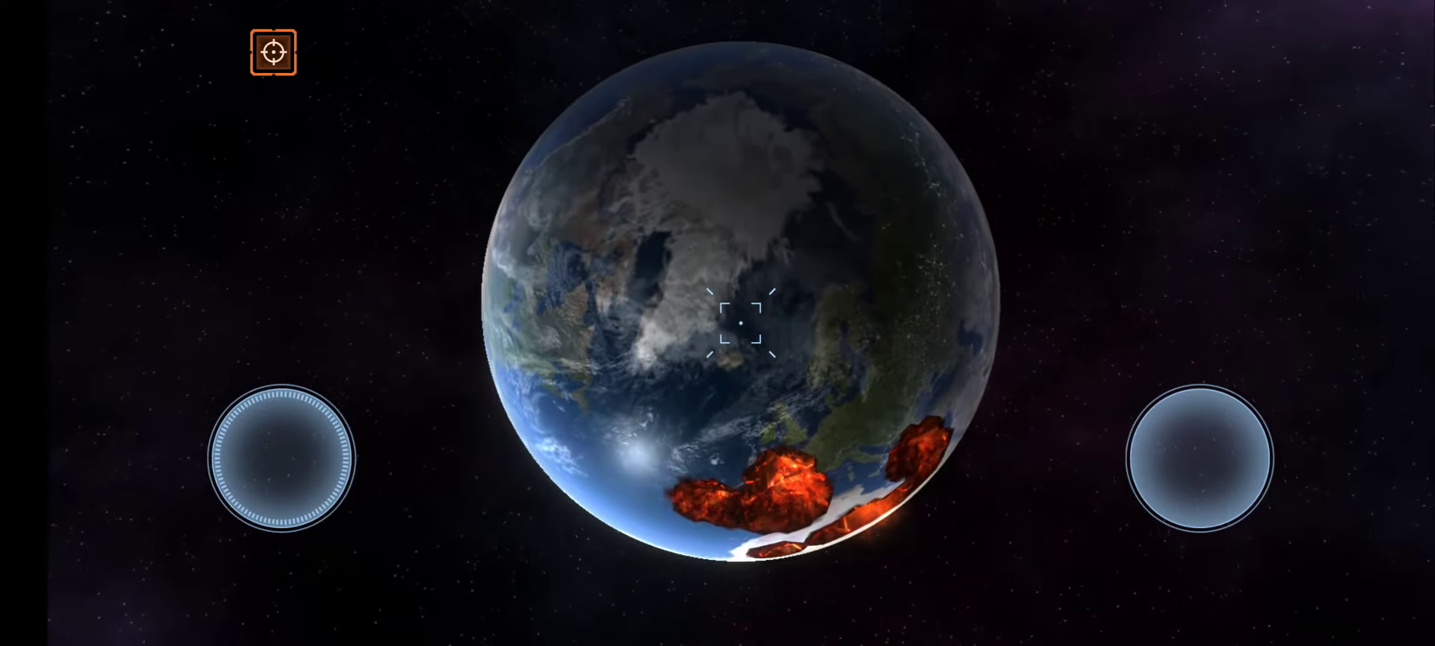
{"action": "mouse_move", "coordinate": [234, 513]}
{"action": "left_mouse_down"}
{"action": "mouse_move", "coordinate": [246, 591]}
{"action": "mouse_move", "coordinate": [280, 588]}
{"action": "left_mouse_up"}
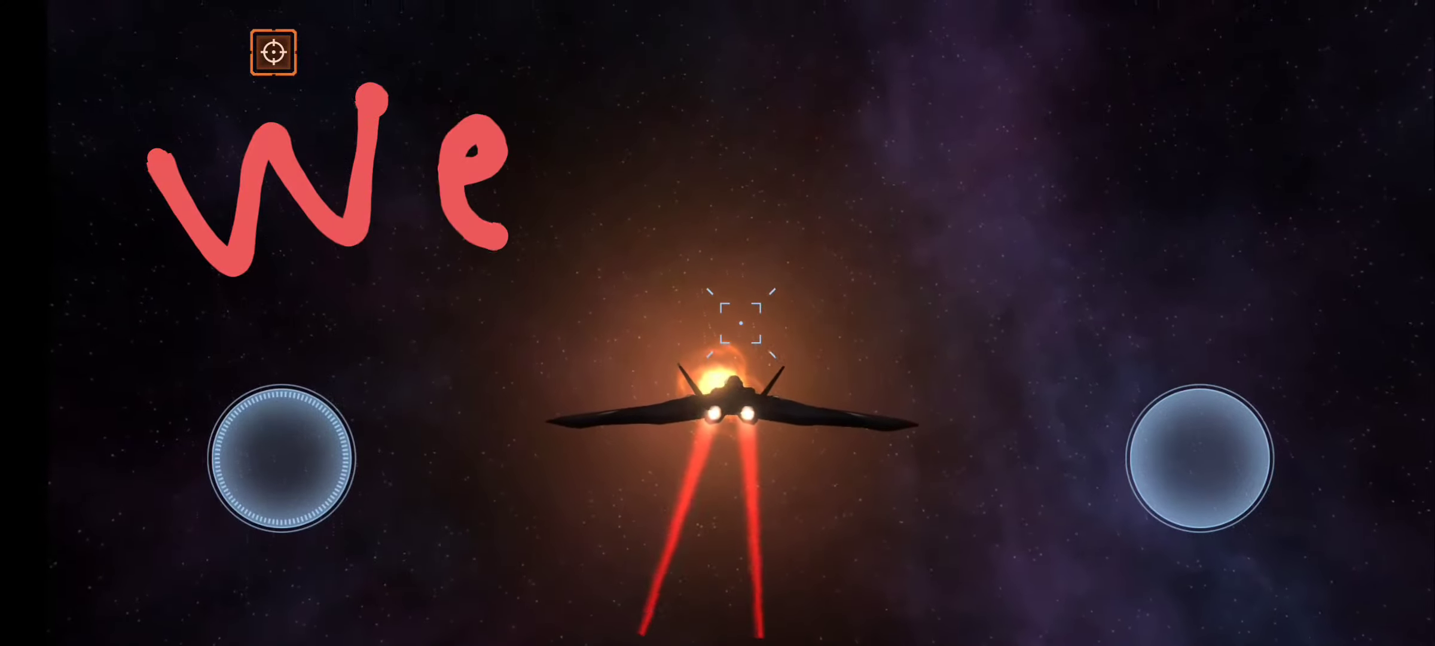
Step: Fly the ship out toward the sun, banking so it drops lower, then level out
{"action": "left_click_drag", "start_coordinate": [280, 458], "coordinate": [230, 577]}
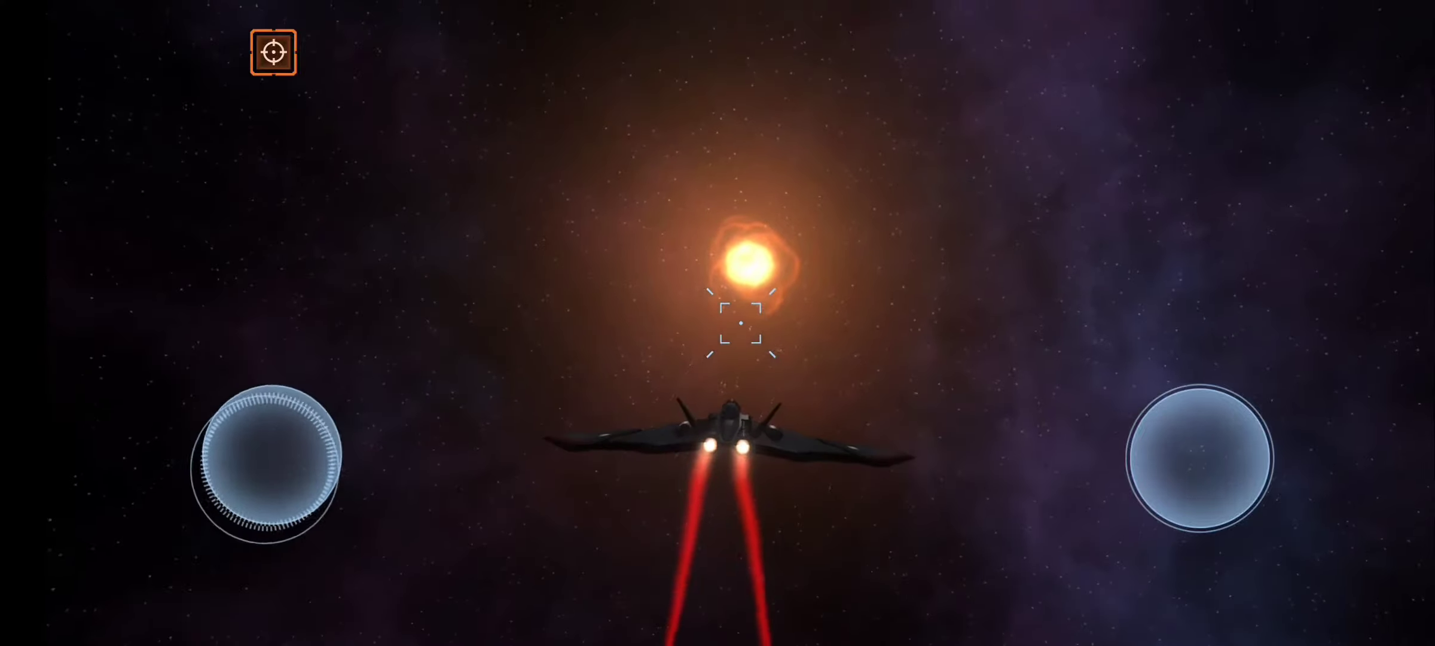
{"action": "left_click_drag", "start_coordinate": [238, 513], "coordinate": [271, 435]}
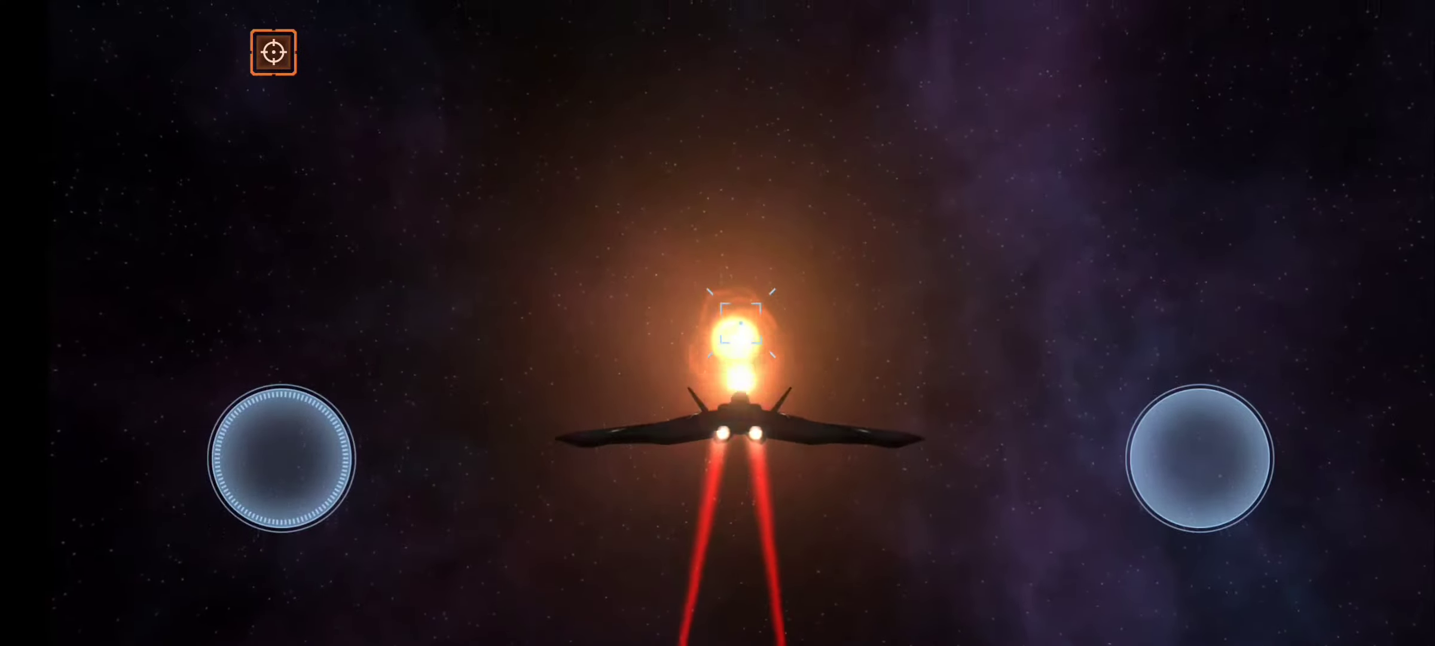
{"action": "left_click_drag", "start_coordinate": [243, 595], "coordinate": [244, 592]}
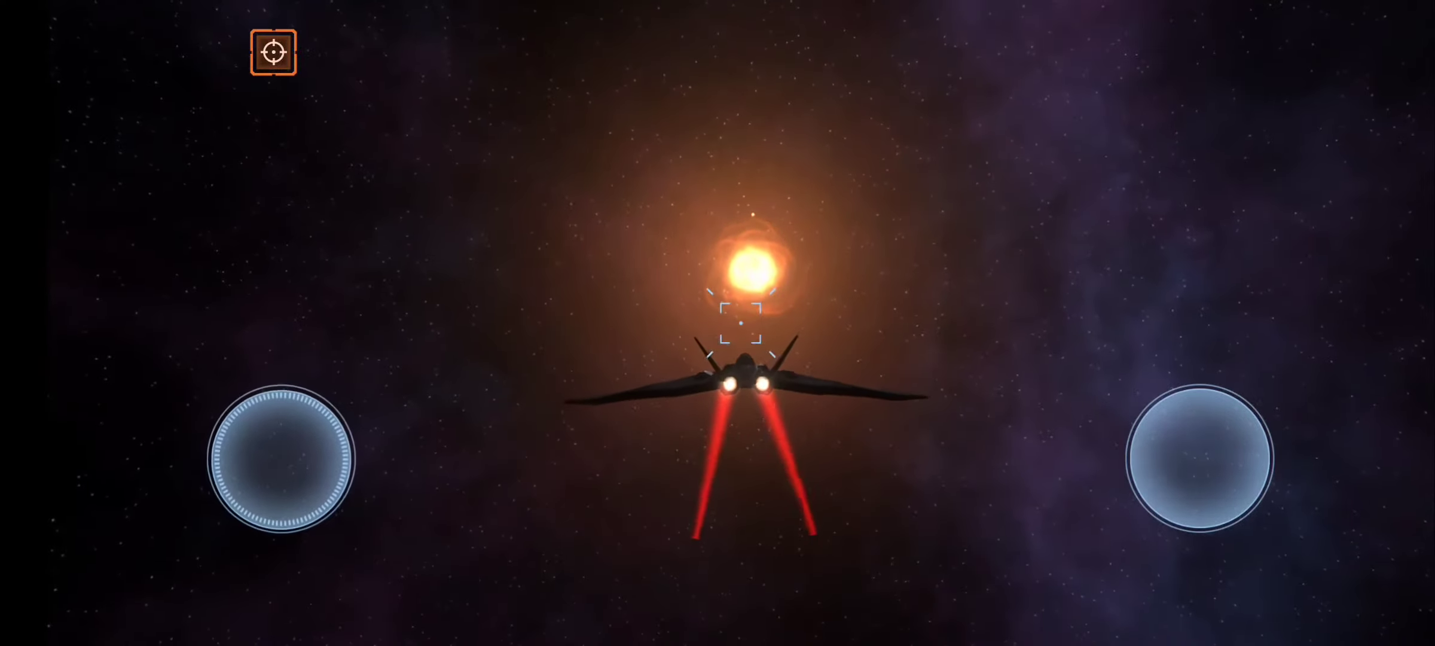
Step: Bank around in open space and circle back until Earth is ahead again
{"action": "left_click_drag", "start_coordinate": [251, 500], "coordinate": [333, 532]}
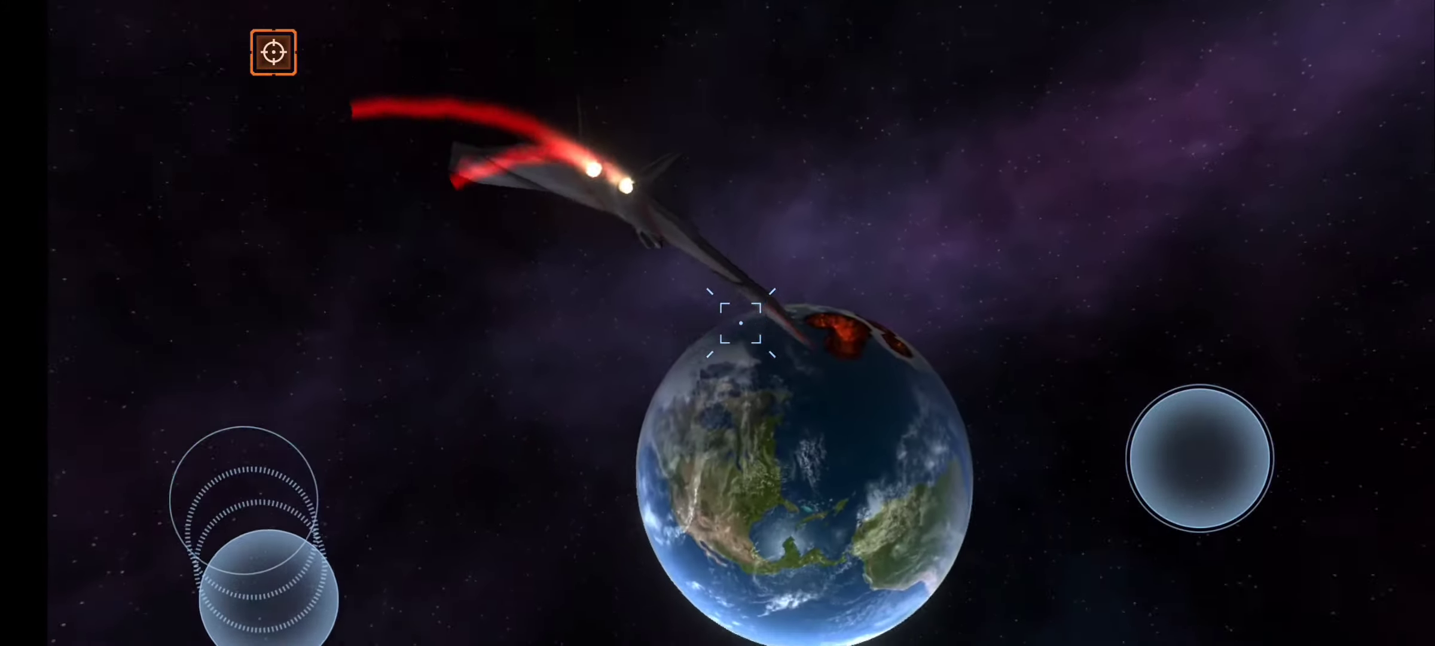
{"action": "left_click_drag", "start_coordinate": [320, 529], "coordinate": [265, 592]}
{"action": "mouse_move", "coordinate": [282, 459]}
{"action": "left_mouse_down"}
{"action": "mouse_move", "coordinate": [109, 466]}
{"action": "mouse_move", "coordinate": [281, 577]}
{"action": "mouse_move", "coordinate": [199, 512]}
{"action": "mouse_move", "coordinate": [183, 595]}
{"action": "mouse_move", "coordinate": [113, 523]}
{"action": "left_mouse_up"}
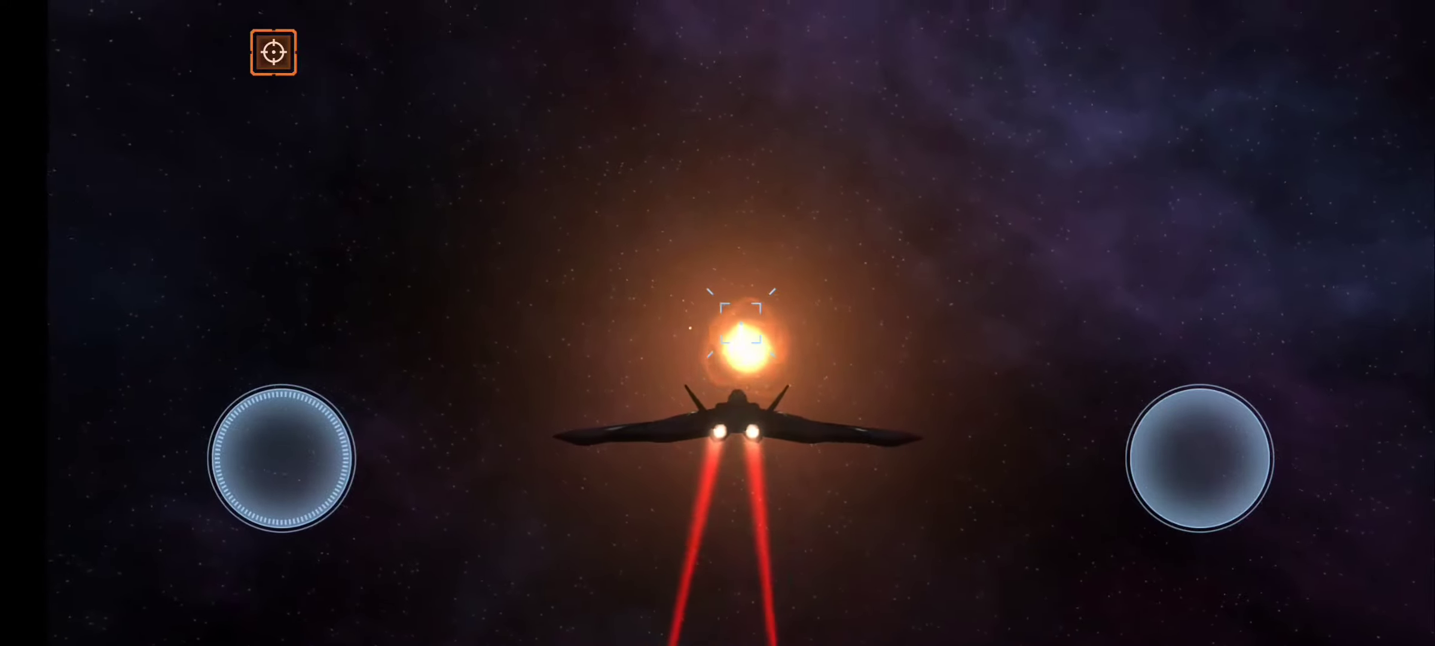
{"action": "left_click_drag", "start_coordinate": [281, 458], "coordinate": [287, 561]}
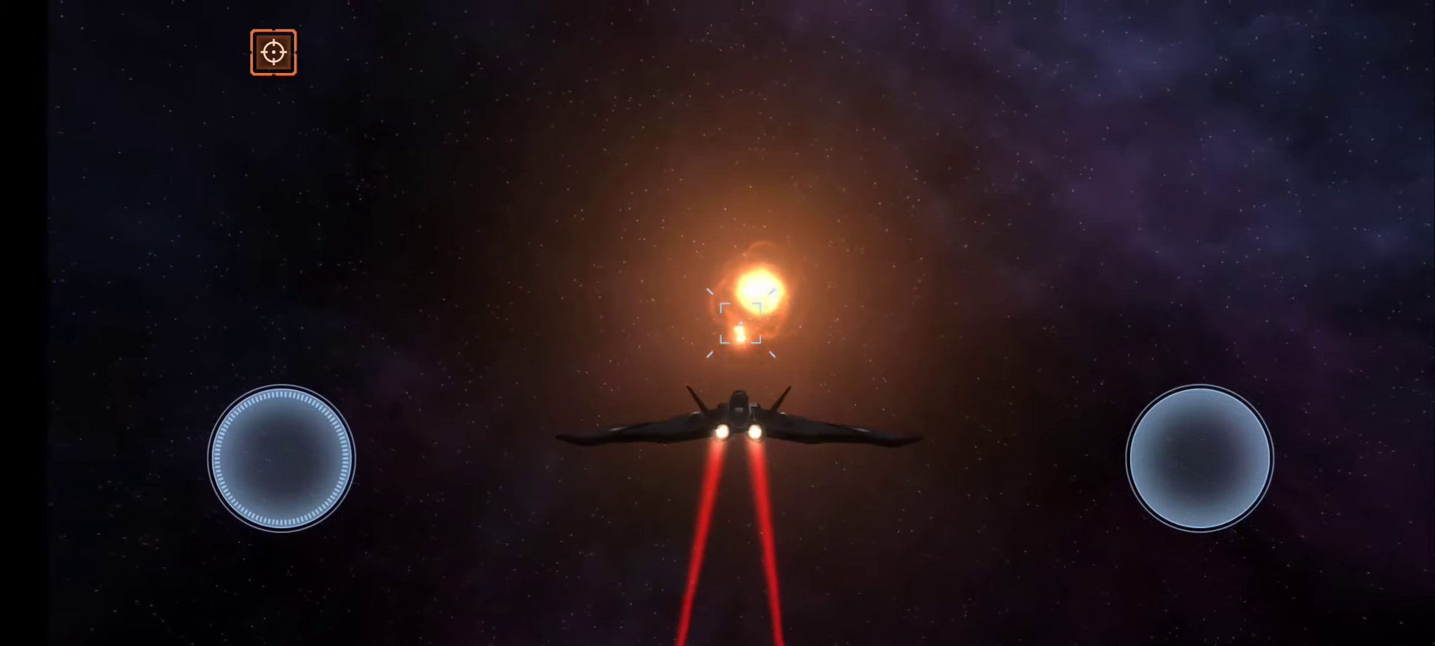
{"action": "mouse_move", "coordinate": [260, 527]}
{"action": "left_mouse_down"}
{"action": "mouse_move", "coordinate": [280, 493]}
{"action": "mouse_move", "coordinate": [275, 455]}
{"action": "mouse_move", "coordinate": [270, 480]}
{"action": "left_mouse_up"}
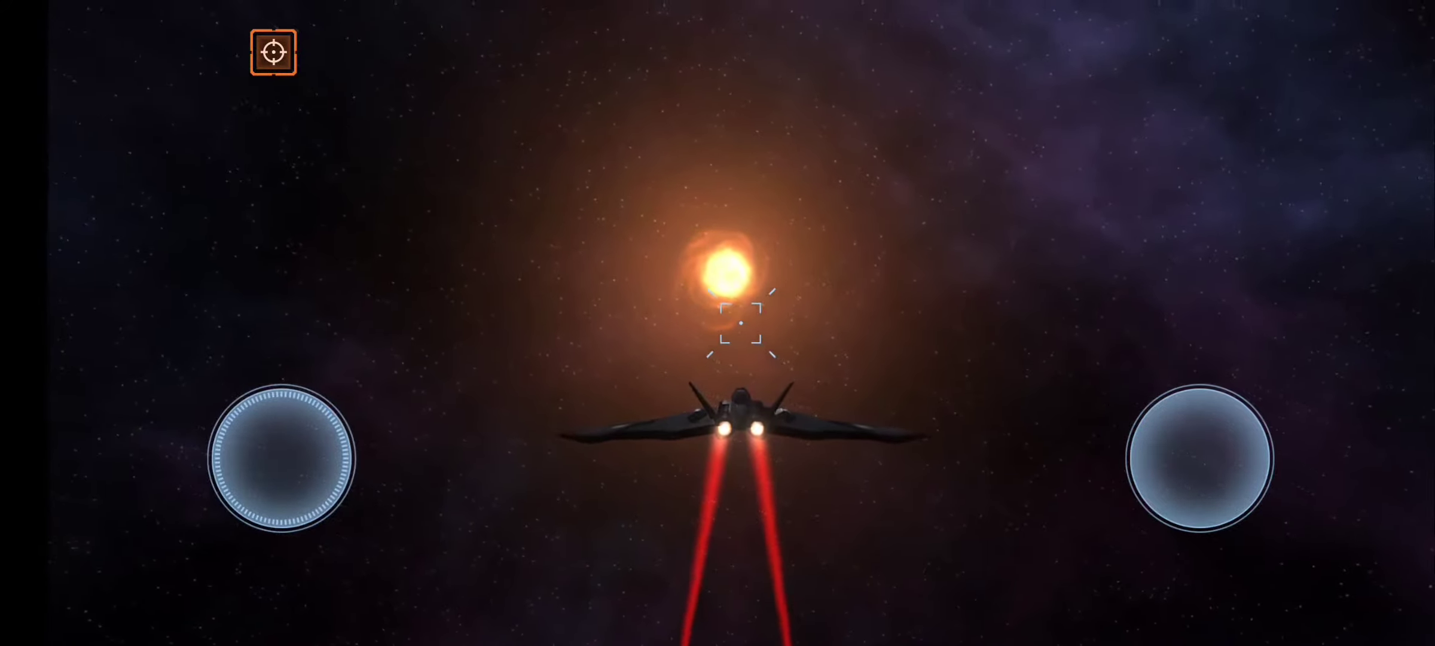
{"action": "mouse_move", "coordinate": [282, 553]}
{"action": "left_mouse_down"}
{"action": "mouse_move", "coordinate": [282, 458]}
{"action": "mouse_move", "coordinate": [331, 503]}
{"action": "mouse_move", "coordinate": [240, 592]}
{"action": "mouse_move", "coordinate": [279, 460]}
{"action": "left_mouse_up"}
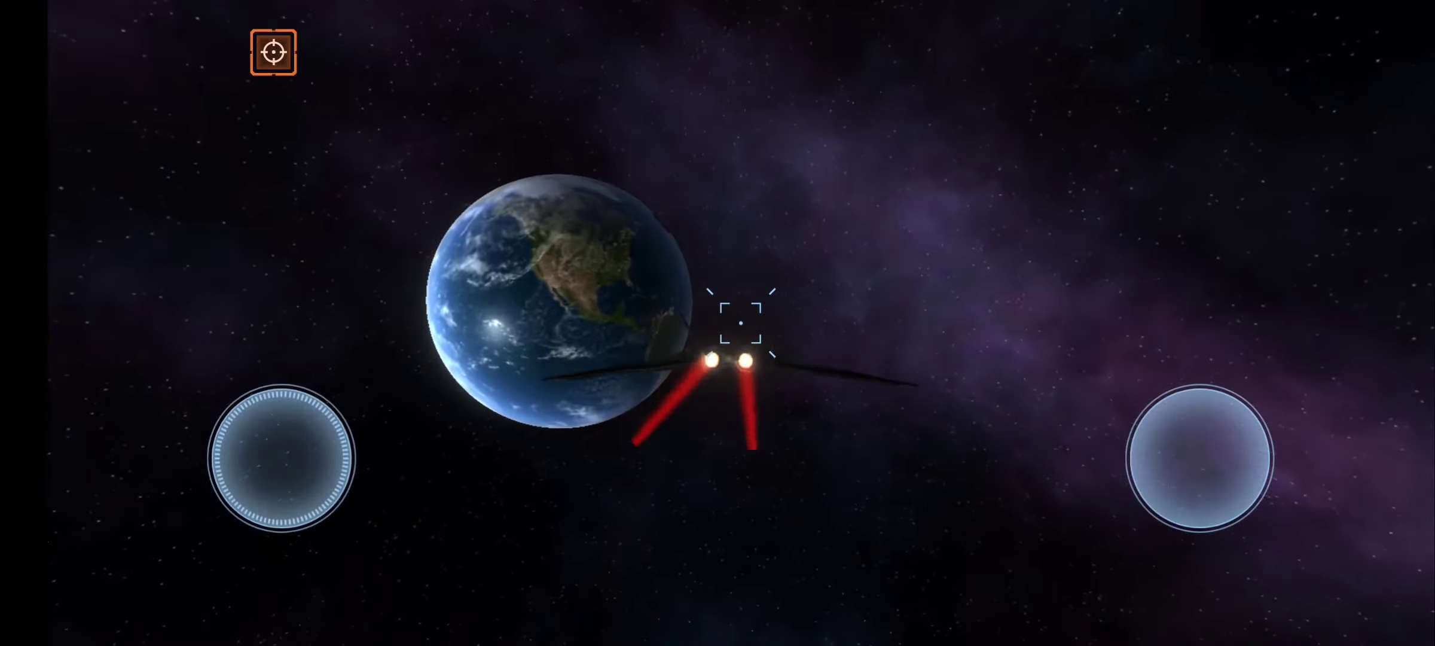
Step: Dive the firing ship into Earth, blasting a burning crater across South and Southeast Asia
{"action": "mouse_move", "coordinate": [219, 508]}
{"action": "left_mouse_down"}
{"action": "mouse_move", "coordinate": [273, 461]}
{"action": "mouse_move", "coordinate": [295, 545]}
{"action": "mouse_move", "coordinate": [282, 459]}
{"action": "mouse_move", "coordinate": [145, 587]}
{"action": "mouse_move", "coordinate": [277, 447]}
{"action": "mouse_move", "coordinate": [225, 412]}
{"action": "mouse_move", "coordinate": [281, 458]}
{"action": "left_mouse_up"}
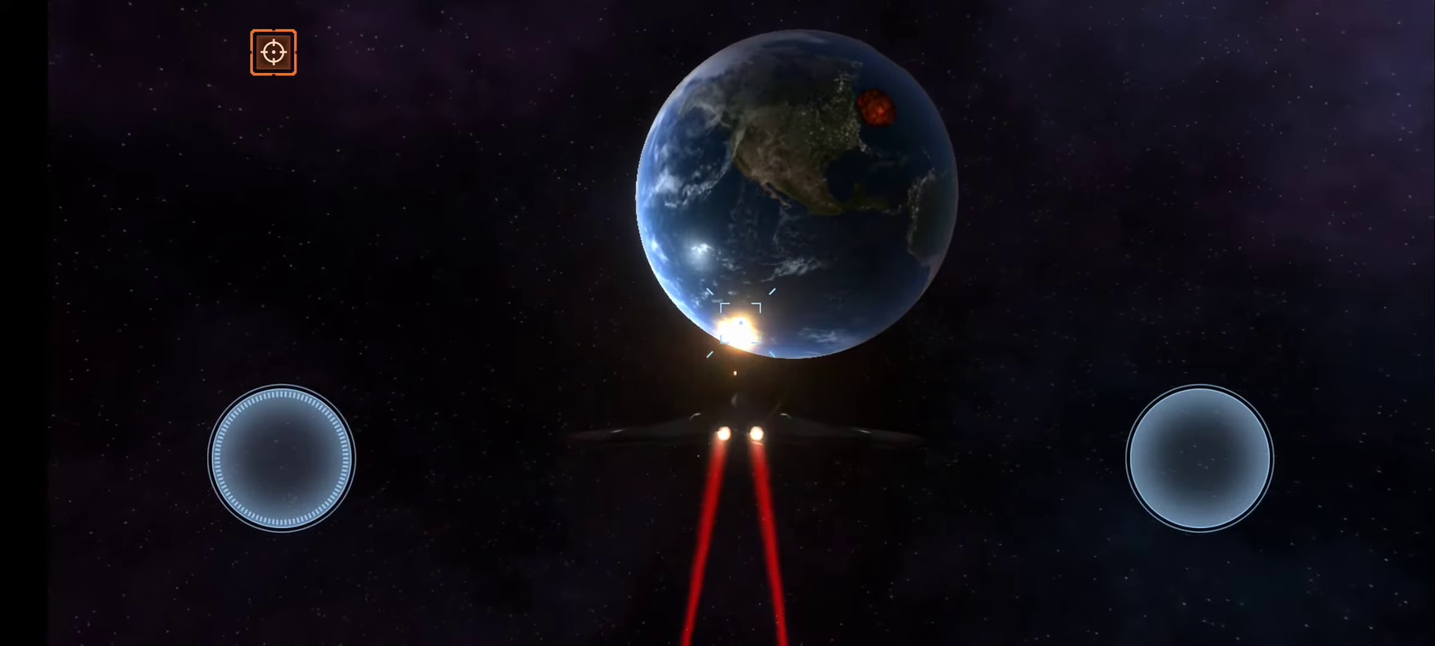
{"action": "mouse_move", "coordinate": [282, 457]}
{"action": "left_mouse_down"}
{"action": "mouse_move", "coordinate": [160, 433]}
{"action": "mouse_move", "coordinate": [247, 482]}
{"action": "mouse_move", "coordinate": [281, 528]}
{"action": "mouse_move", "coordinate": [331, 399]}
{"action": "mouse_move", "coordinate": [170, 551]}
{"action": "mouse_move", "coordinate": [281, 458]}
{"action": "mouse_move", "coordinate": [279, 575]}
{"action": "mouse_move", "coordinate": [273, 400]}
{"action": "mouse_move", "coordinate": [282, 458]}
{"action": "left_mouse_up"}
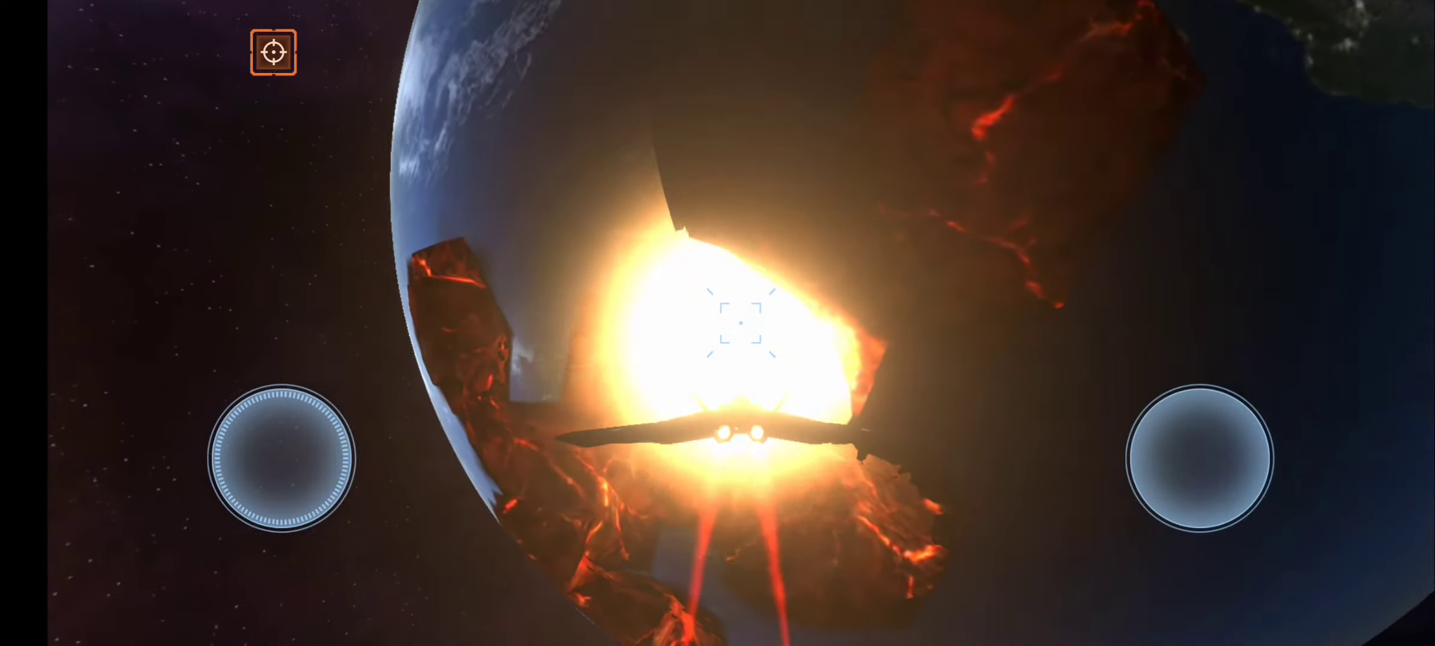
{"action": "mouse_move", "coordinate": [257, 505]}
{"action": "left_mouse_down"}
{"action": "mouse_move", "coordinate": [260, 361]}
{"action": "mouse_move", "coordinate": [280, 452]}
{"action": "mouse_move", "coordinate": [269, 520]}
{"action": "mouse_move", "coordinate": [313, 551]}
{"action": "mouse_move", "coordinate": [272, 506]}
{"action": "mouse_move", "coordinate": [311, 393]}
{"action": "mouse_move", "coordinate": [251, 545]}
{"action": "mouse_move", "coordinate": [266, 576]}
{"action": "mouse_move", "coordinate": [280, 458]}
{"action": "left_mouse_up"}
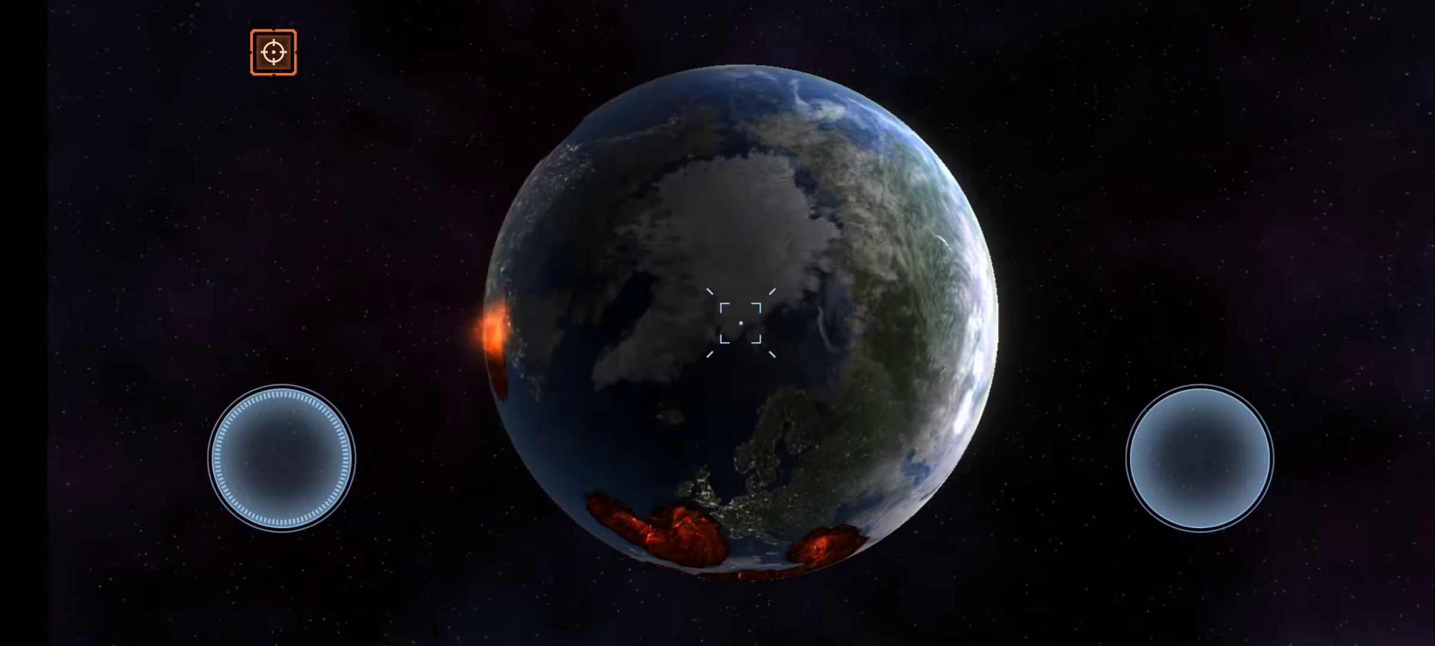
{"action": "left_click_drag", "start_coordinate": [308, 488], "coordinate": [299, 564]}
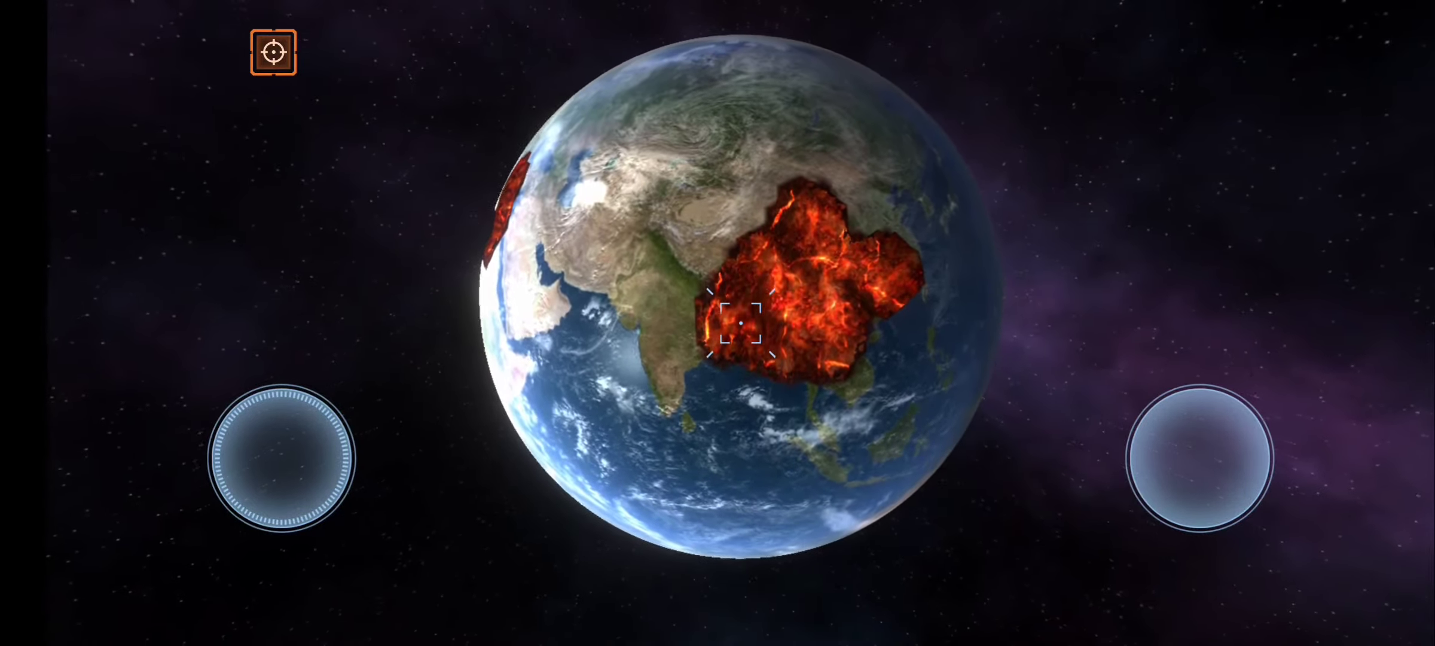
Step: Fly out of the Southeast Asia blast, then turn back and skirt Earth's edge
{"action": "mouse_move", "coordinate": [265, 528]}
{"action": "left_mouse_down"}
{"action": "mouse_move", "coordinate": [237, 587]}
{"action": "mouse_move", "coordinate": [289, 474]}
{"action": "left_mouse_up"}
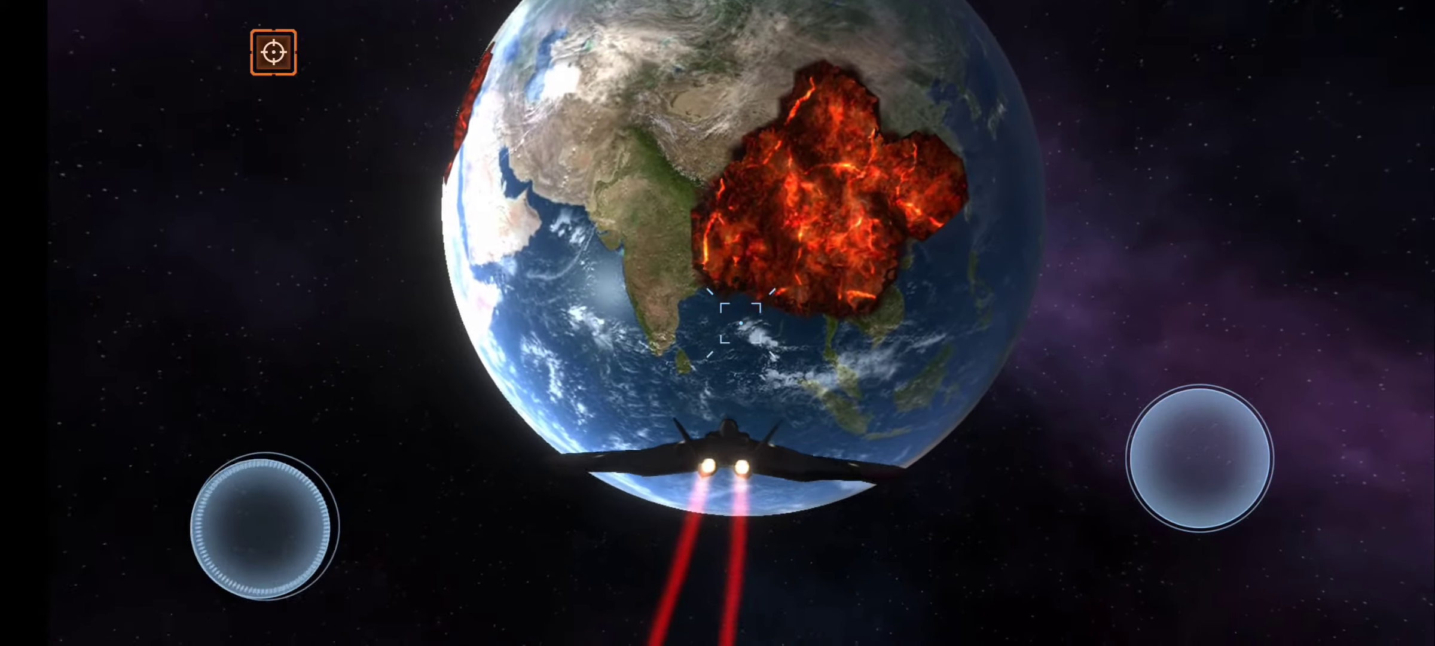
{"action": "mouse_move", "coordinate": [265, 528]}
{"action": "left_mouse_down"}
{"action": "mouse_move", "coordinate": [336, 438]}
{"action": "mouse_move", "coordinate": [345, 481]}
{"action": "mouse_move", "coordinate": [346, 453]}
{"action": "left_mouse_up"}
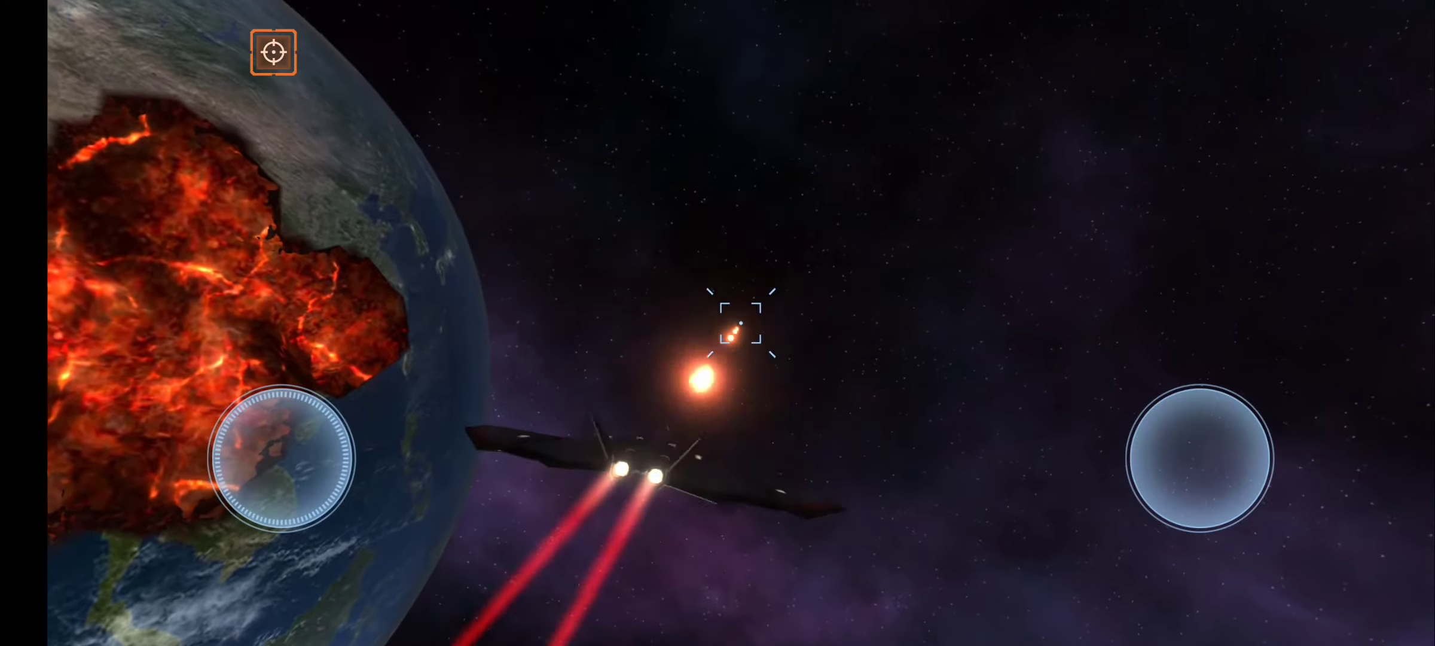
{"action": "left_click_drag", "start_coordinate": [273, 512], "coordinate": [285, 587]}
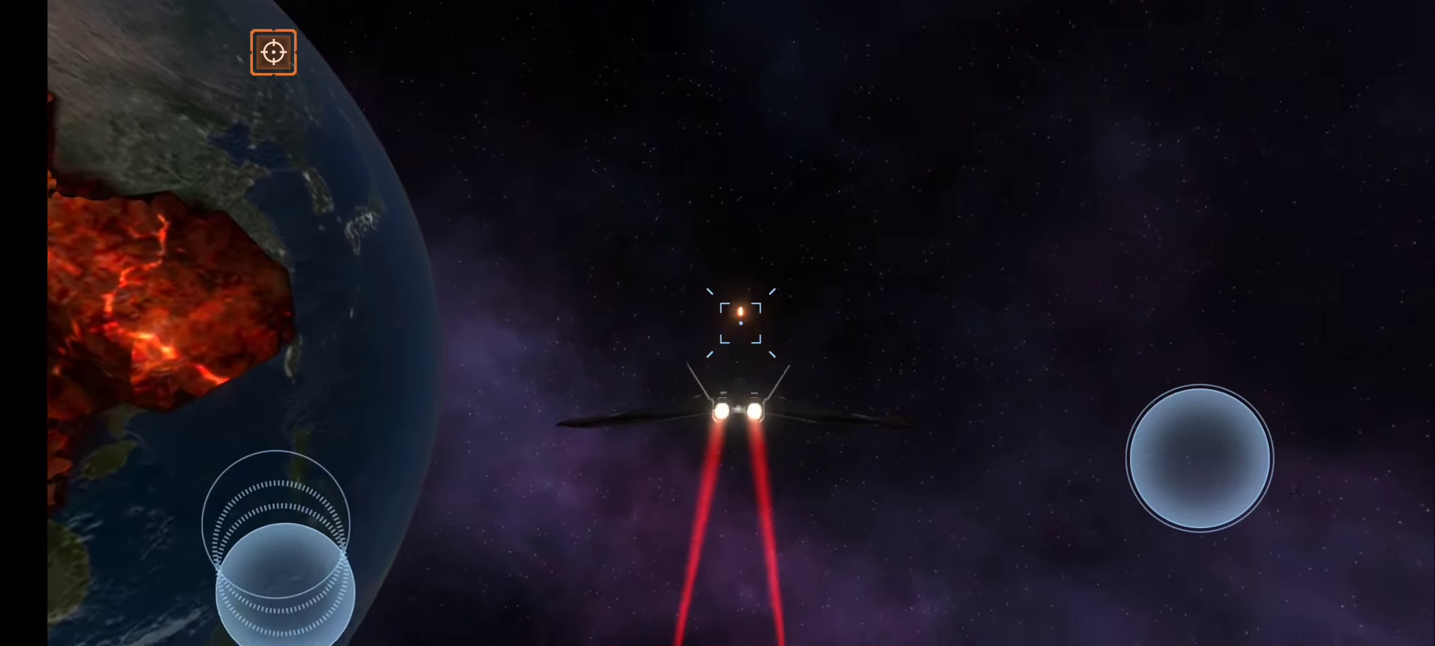
{"action": "left_click_drag", "start_coordinate": [249, 507], "coordinate": [161, 506]}
Step: Switch the spaceship run to Mars and fly across it, closer, then past its edge
{"action": "left_click", "coordinate": [273, 52]}
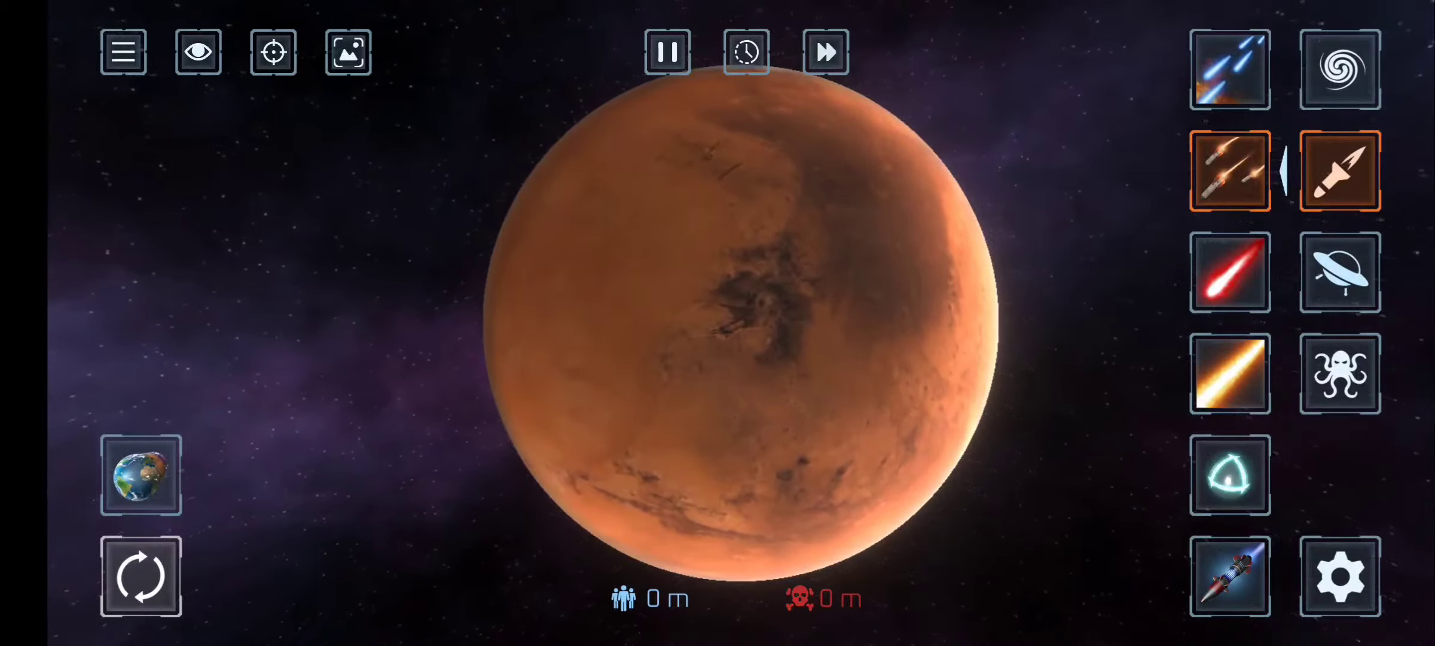
{"action": "left_click", "coordinate": [198, 52]}
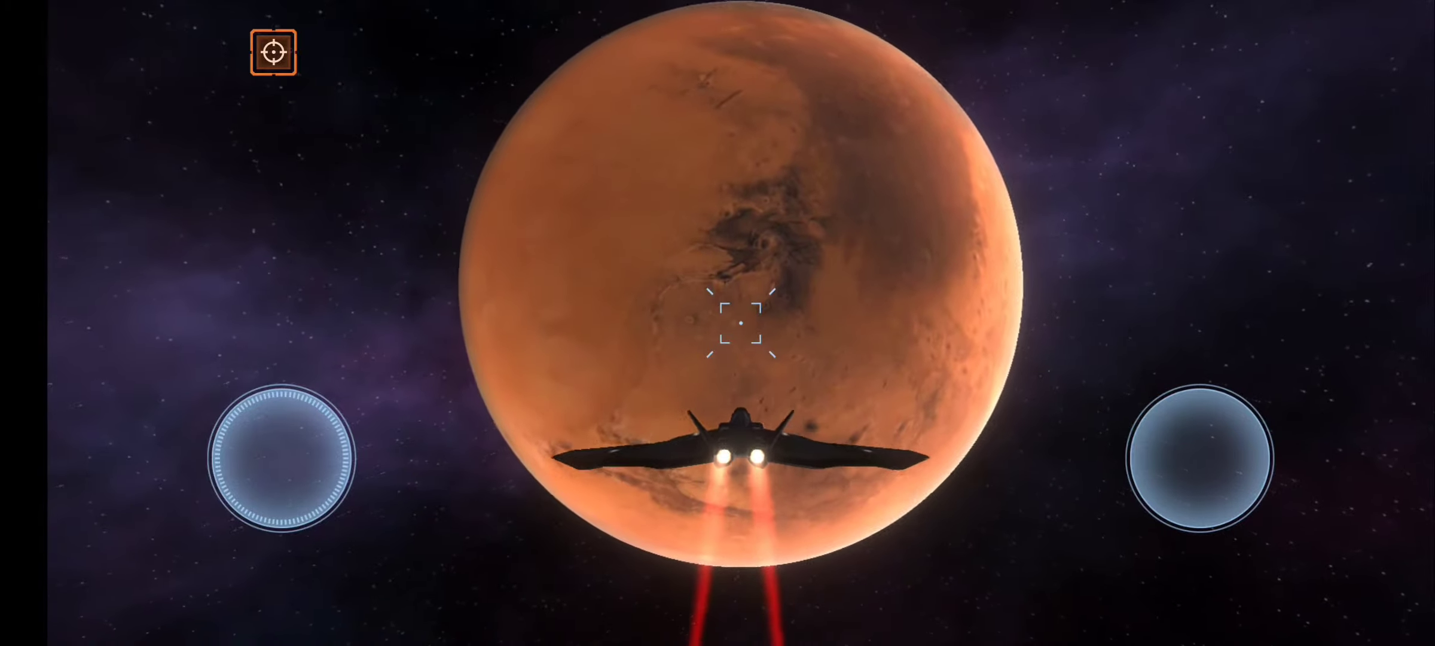
{"action": "mouse_move", "coordinate": [282, 458]}
{"action": "left_mouse_down"}
{"action": "mouse_move", "coordinate": [192, 551]}
{"action": "mouse_move", "coordinate": [228, 393]}
{"action": "left_mouse_up"}
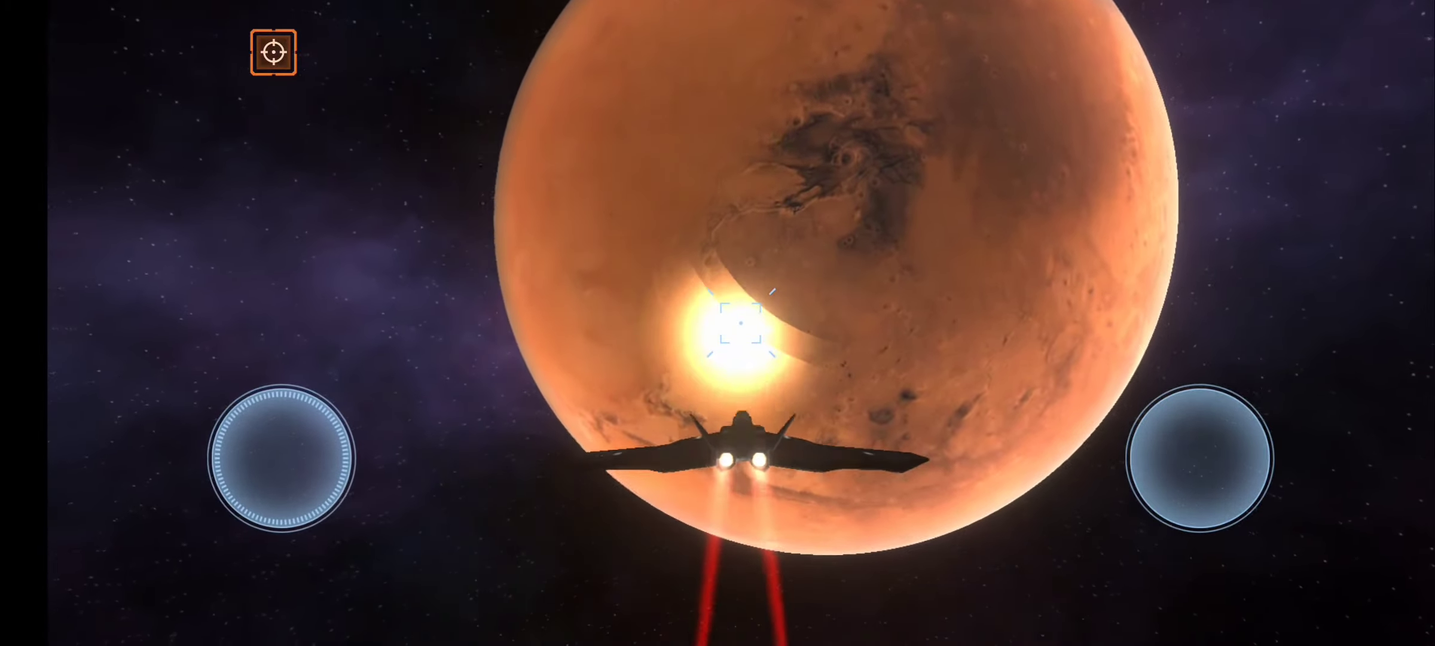
{"action": "left_click_drag", "start_coordinate": [282, 457], "coordinate": [250, 416]}
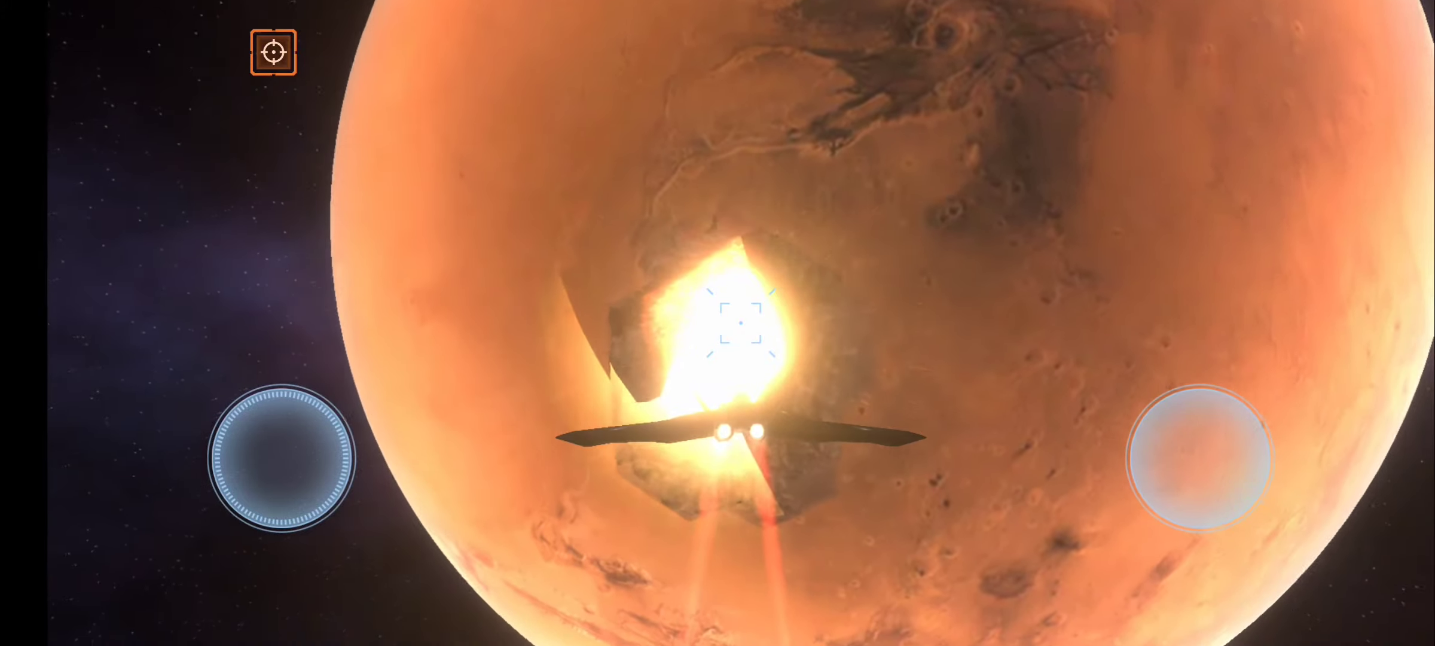
{"action": "left_click_drag", "start_coordinate": [282, 458], "coordinate": [156, 533]}
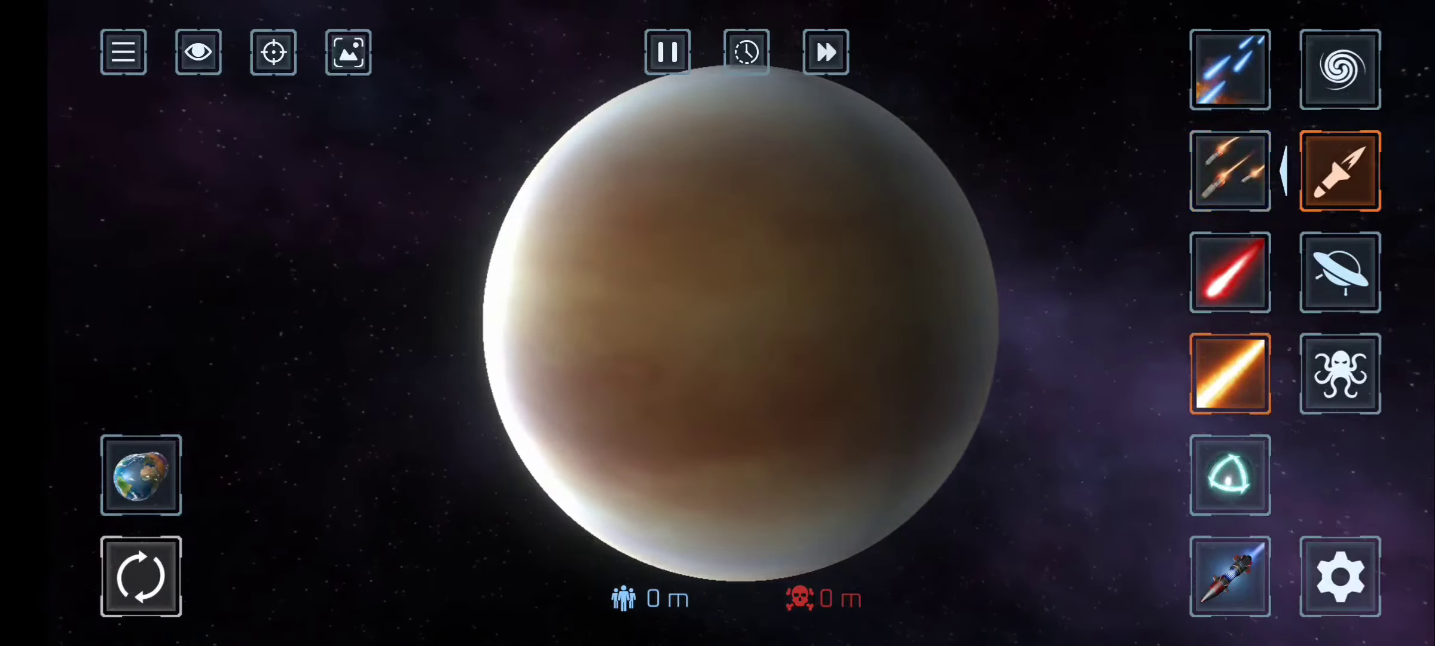
Step: Laser Venus's centre, upper right and left-centre, sweeping the beam into a molten crater
{"action": "left_click", "coordinate": [773, 318]}
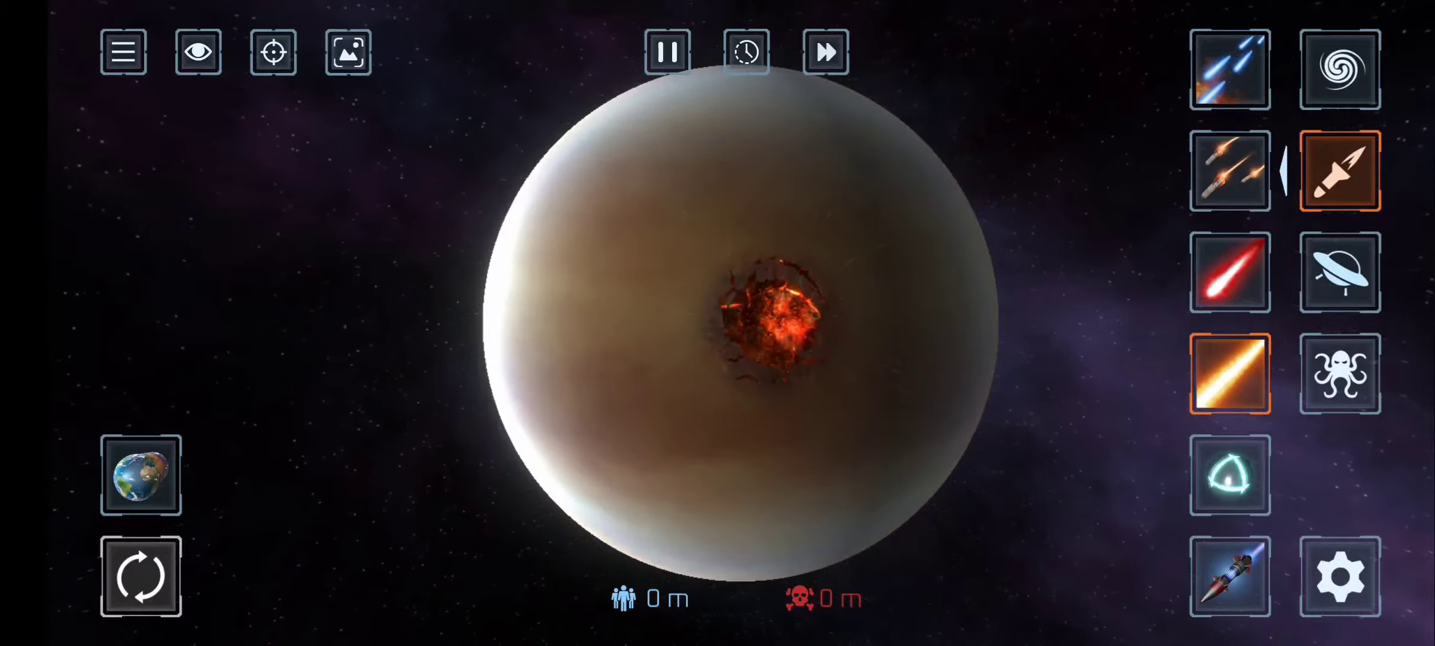
{"action": "left_click", "coordinate": [1341, 576]}
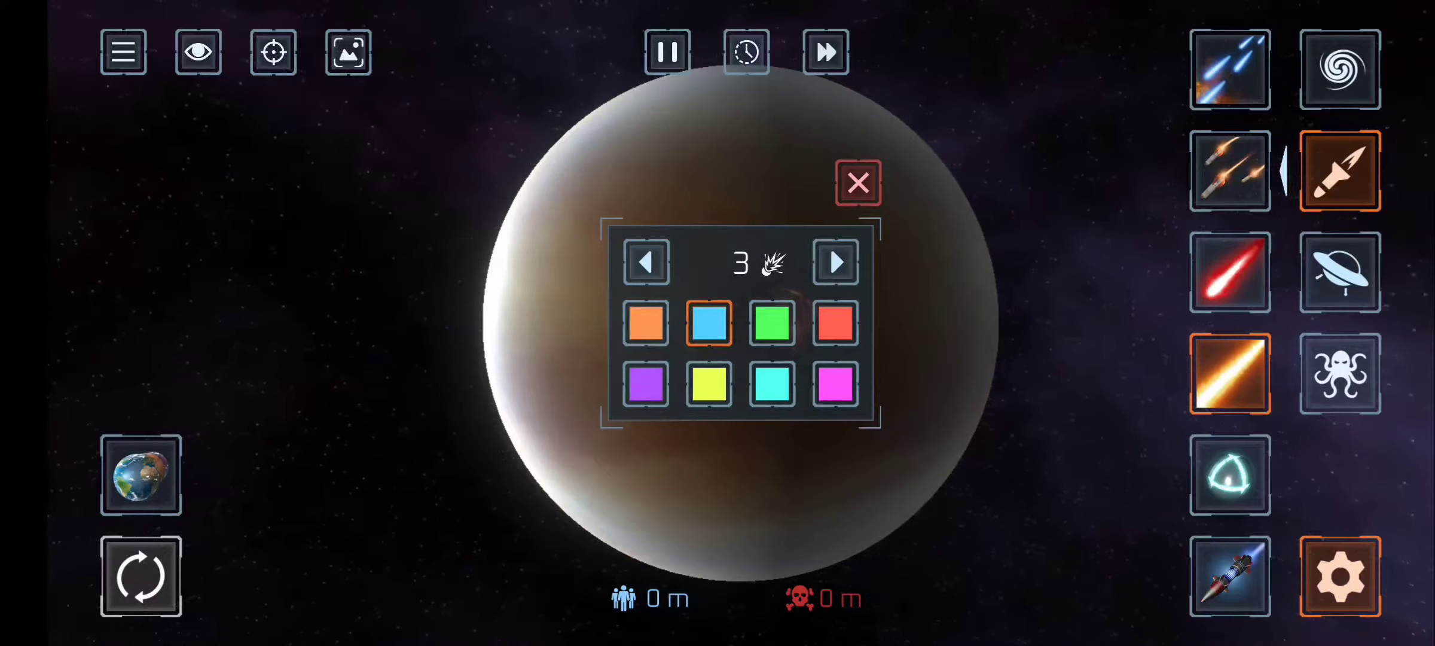
{"action": "left_click", "coordinate": [858, 183]}
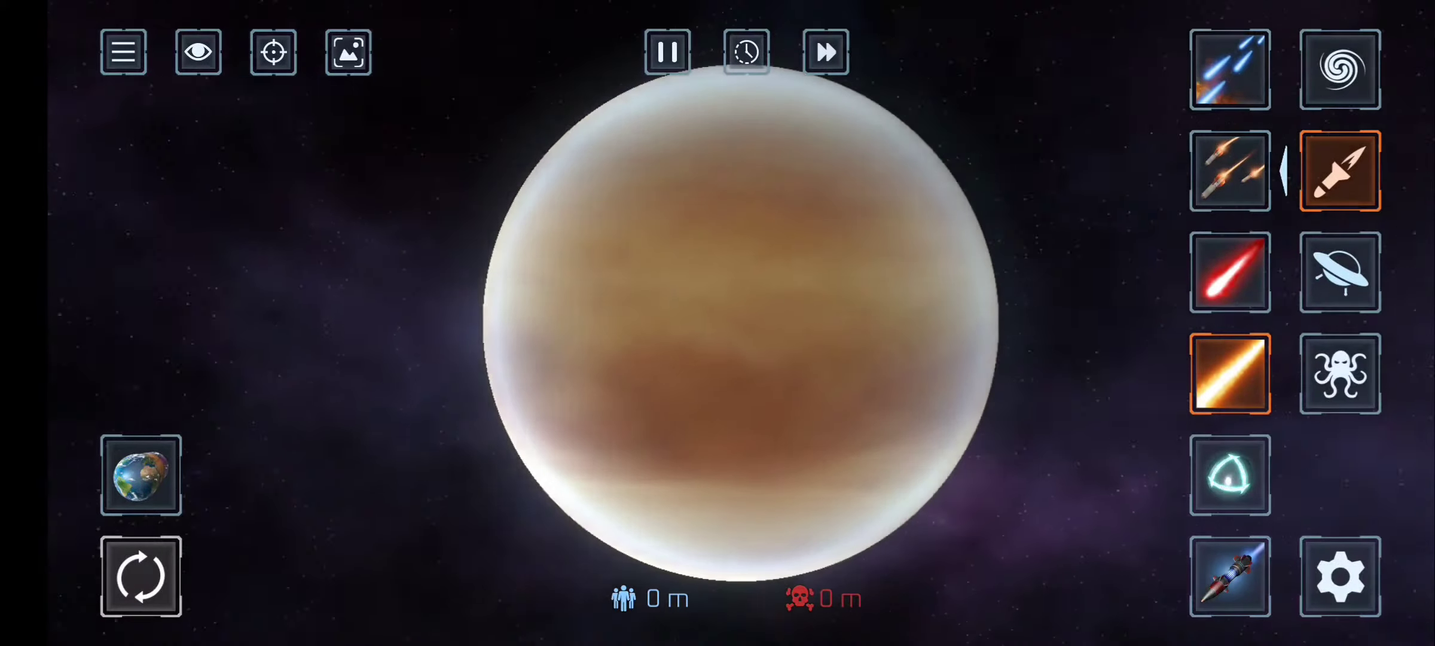
{"action": "left_click", "coordinate": [836, 293]}
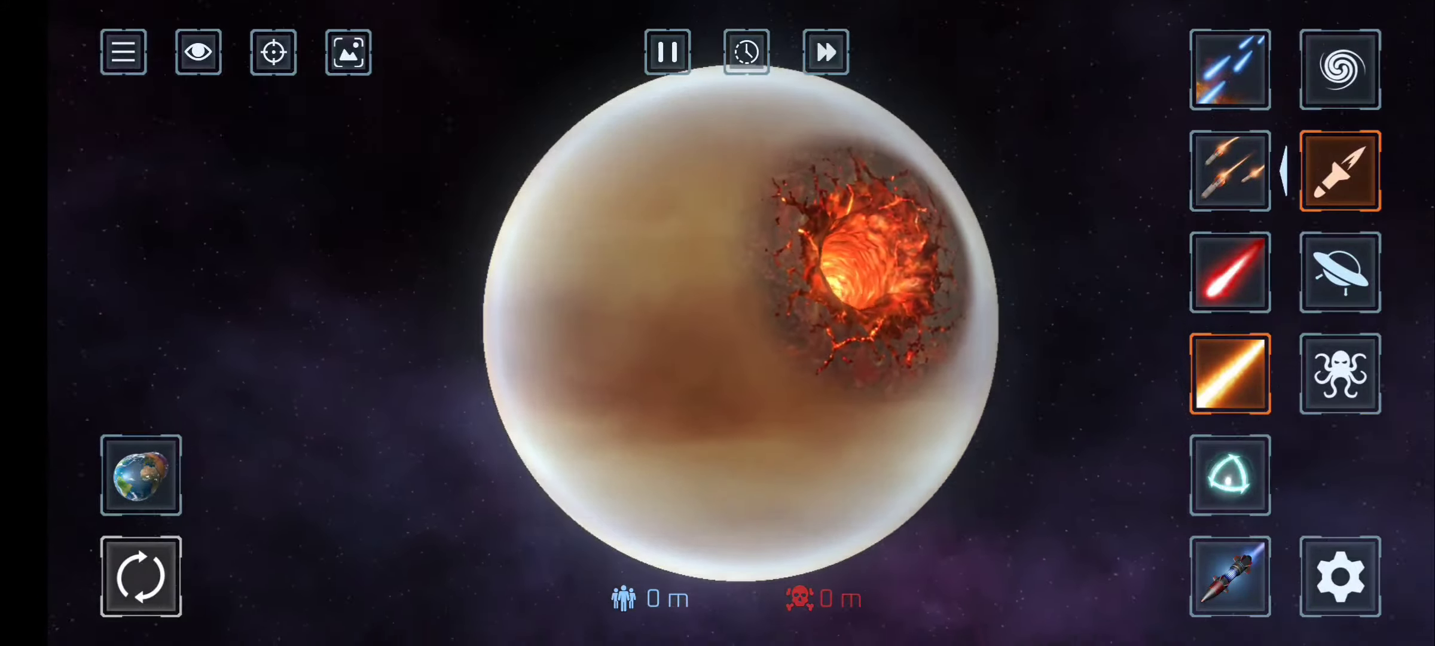
{"action": "left_click", "coordinate": [693, 275]}
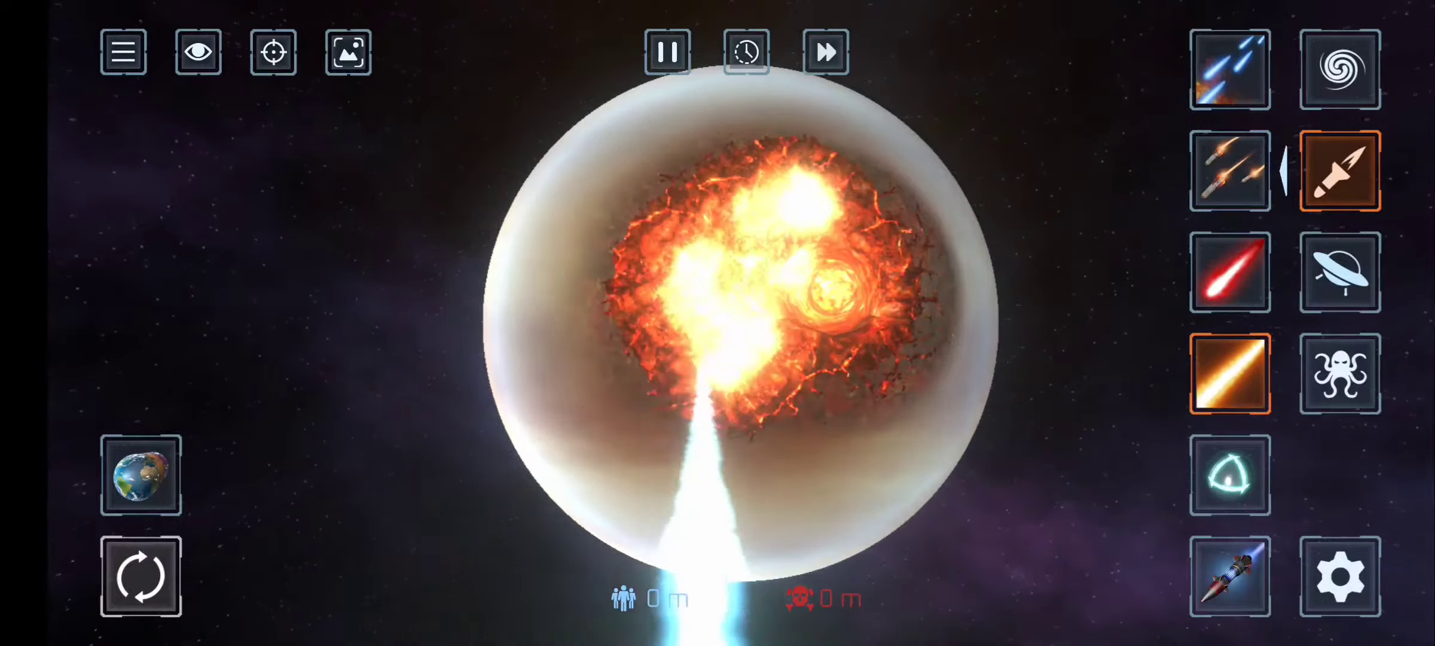
{"action": "left_click_drag", "start_coordinate": [651, 443], "coordinate": [609, 281]}
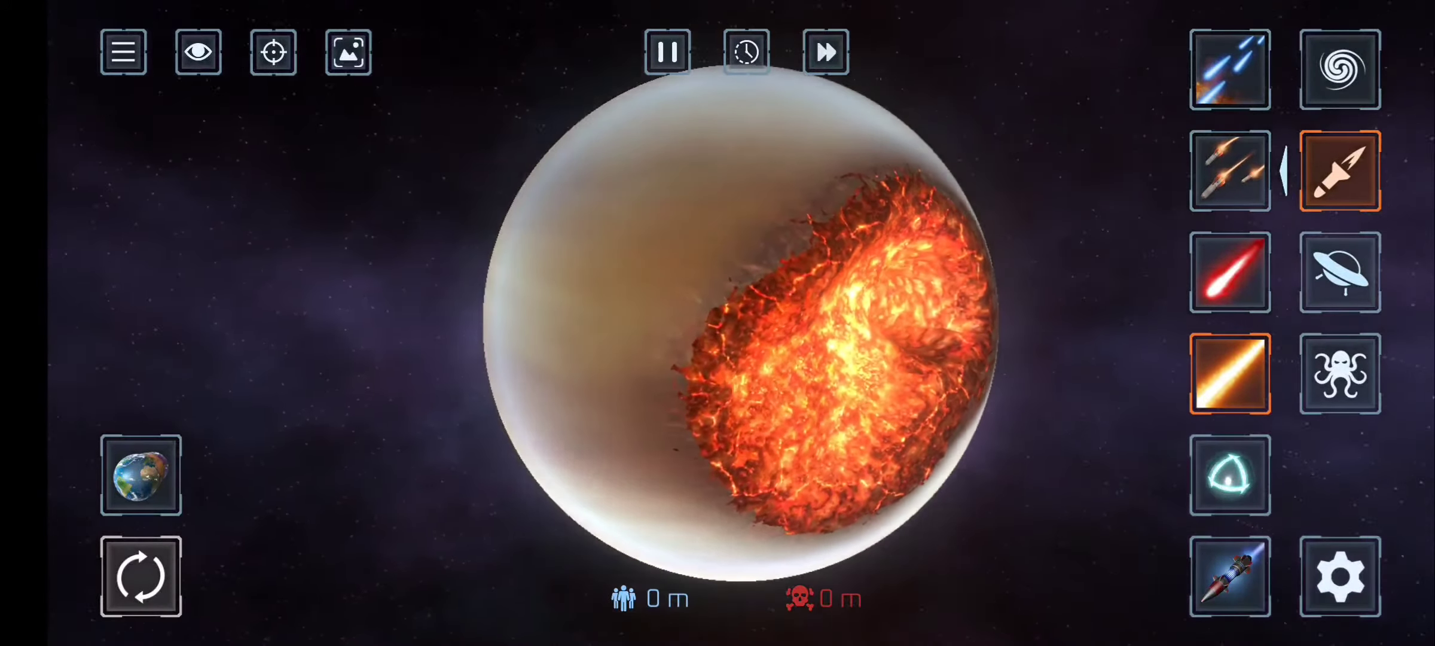
{"action": "left_click", "coordinate": [766, 361]}
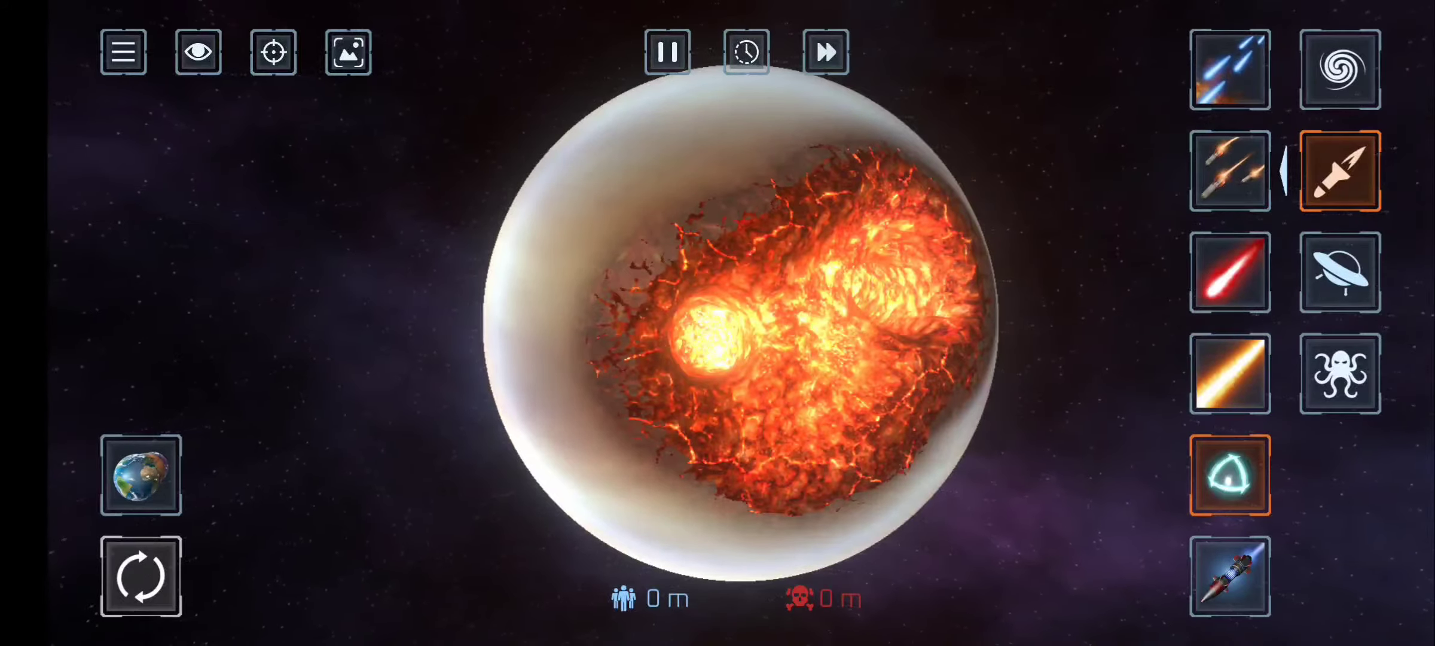
Step: Launch several cross-marked spheres into Venus's crater, then rotate the crater upward
{"action": "left_click", "coordinate": [724, 429]}
{"action": "left_click", "coordinate": [723, 336]}
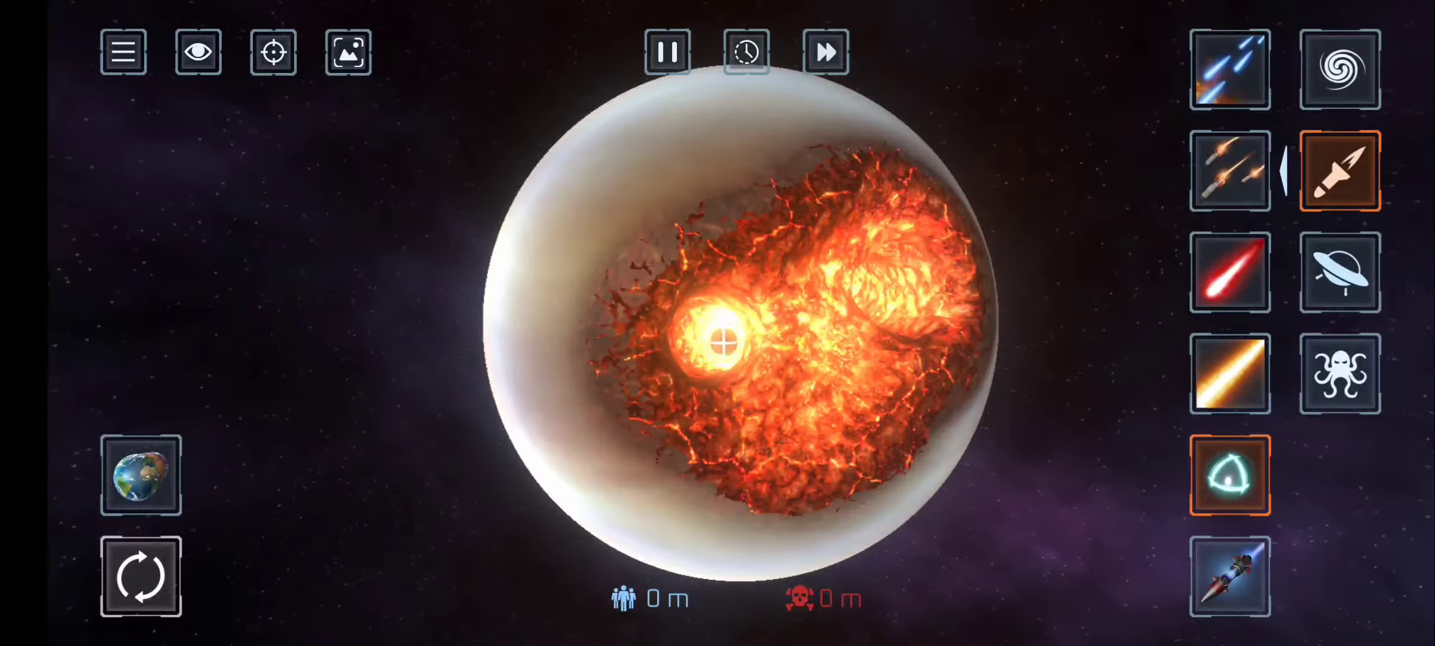
{"action": "left_click", "coordinate": [718, 340]}
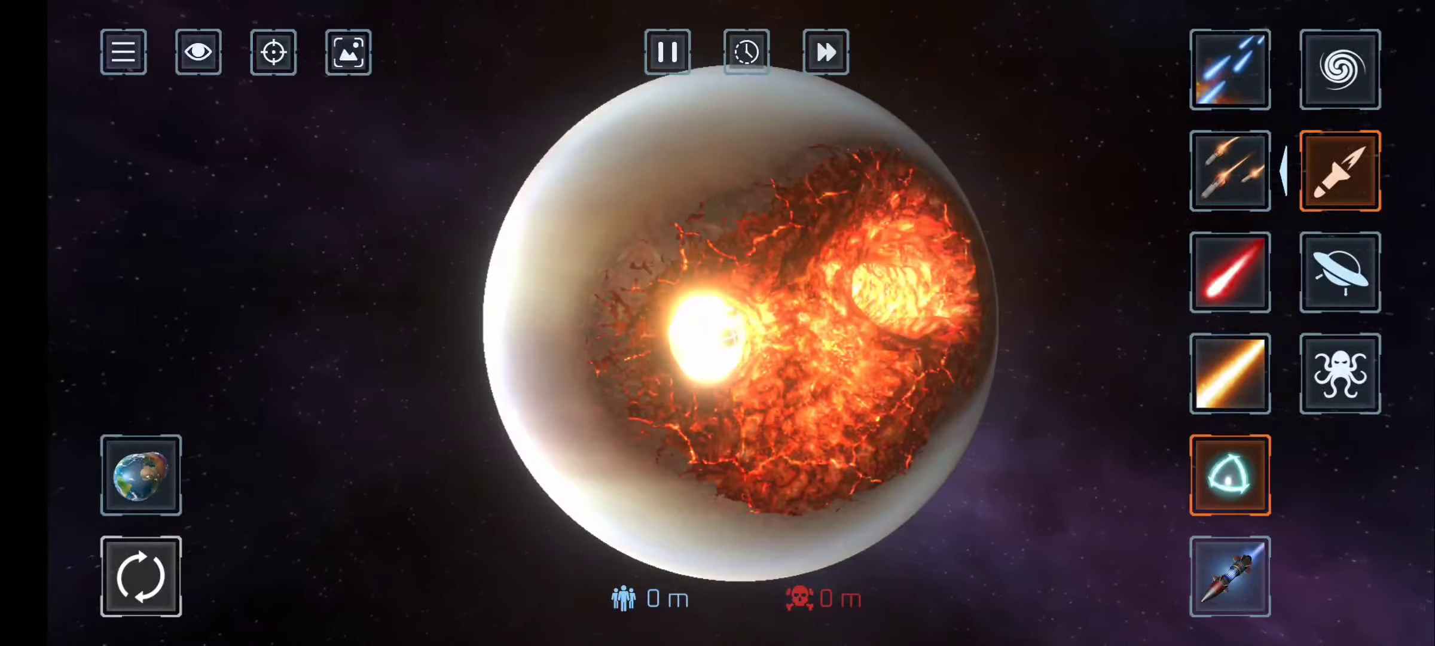
{"action": "left_click", "coordinate": [723, 343]}
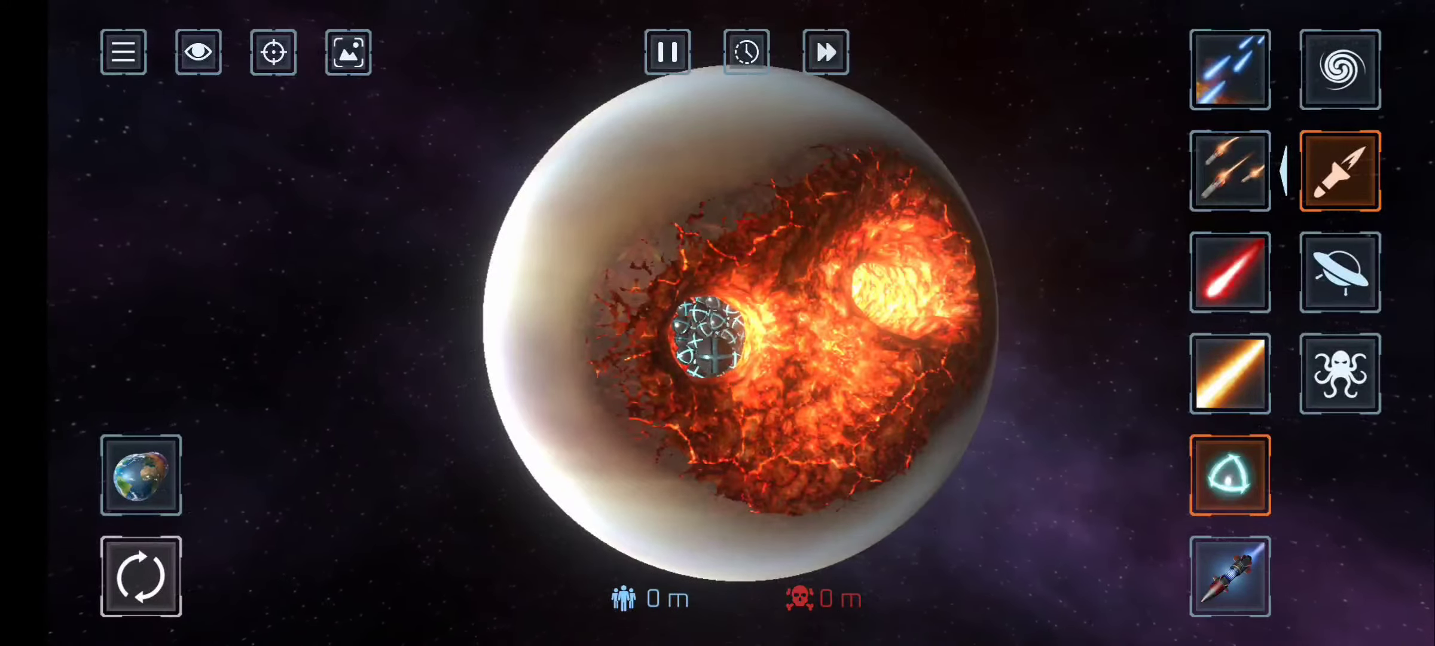
{"action": "left_click", "coordinate": [706, 337]}
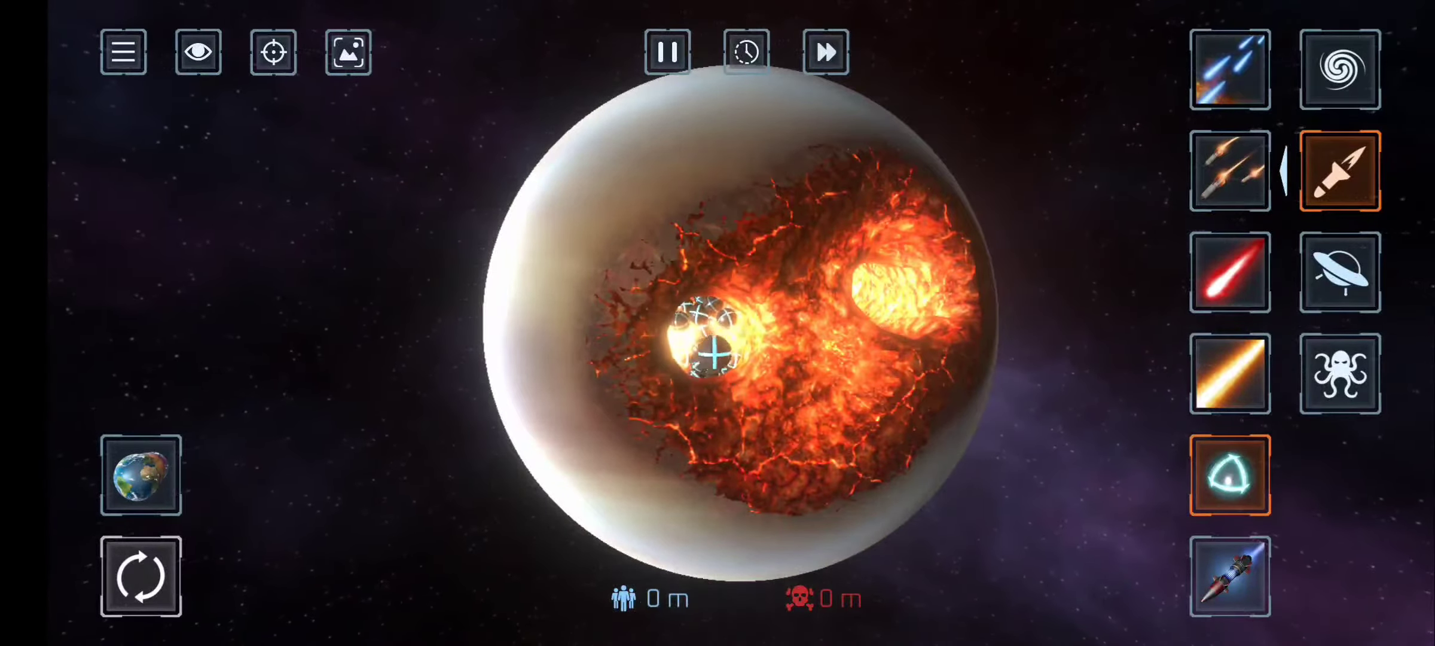
{"action": "mouse_move", "coordinate": [718, 426]}
{"action": "left_mouse_down"}
{"action": "mouse_move", "coordinate": [718, 180]}
{"action": "mouse_move", "coordinate": [739, 471]}
{"action": "mouse_move", "coordinate": [763, 314]}
{"action": "left_mouse_up"}
Step: Lodge more spheres, set off an upper-right fireball, and toggle the red laser off and on
{"action": "left_click", "coordinate": [712, 416]}
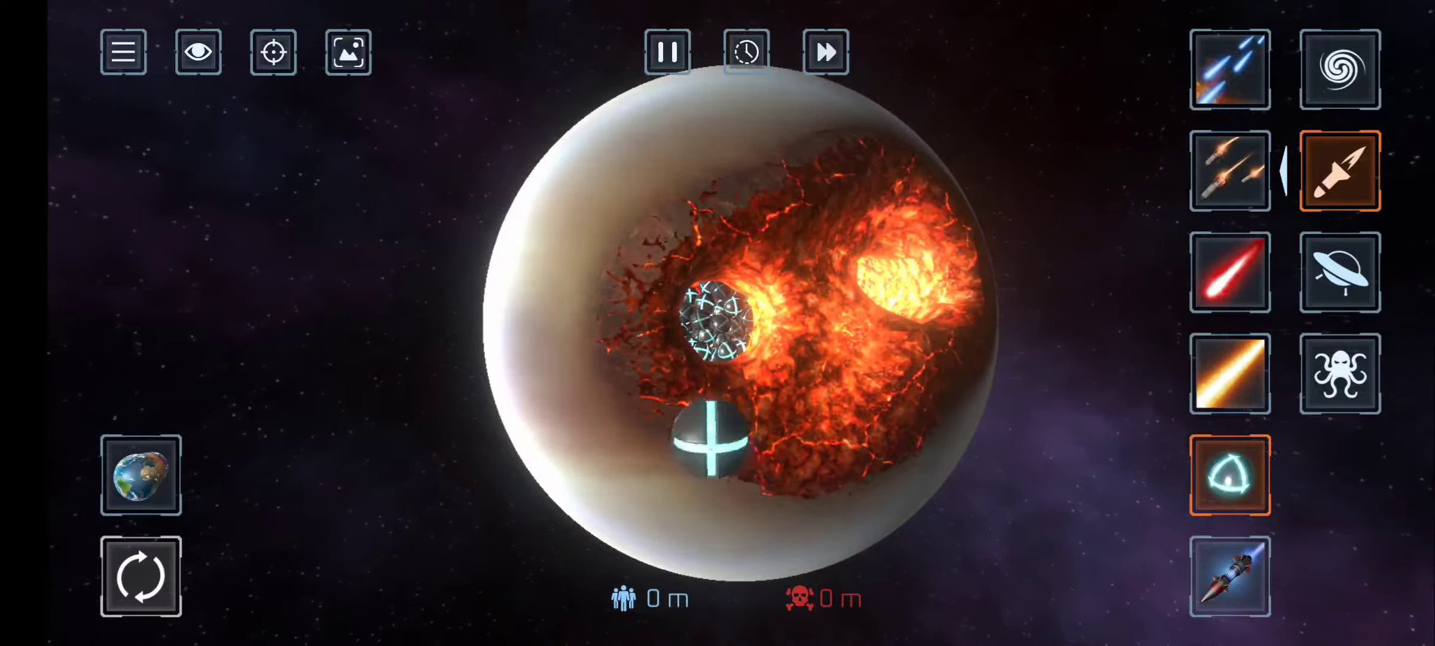
{"action": "left_click", "coordinate": [714, 354]}
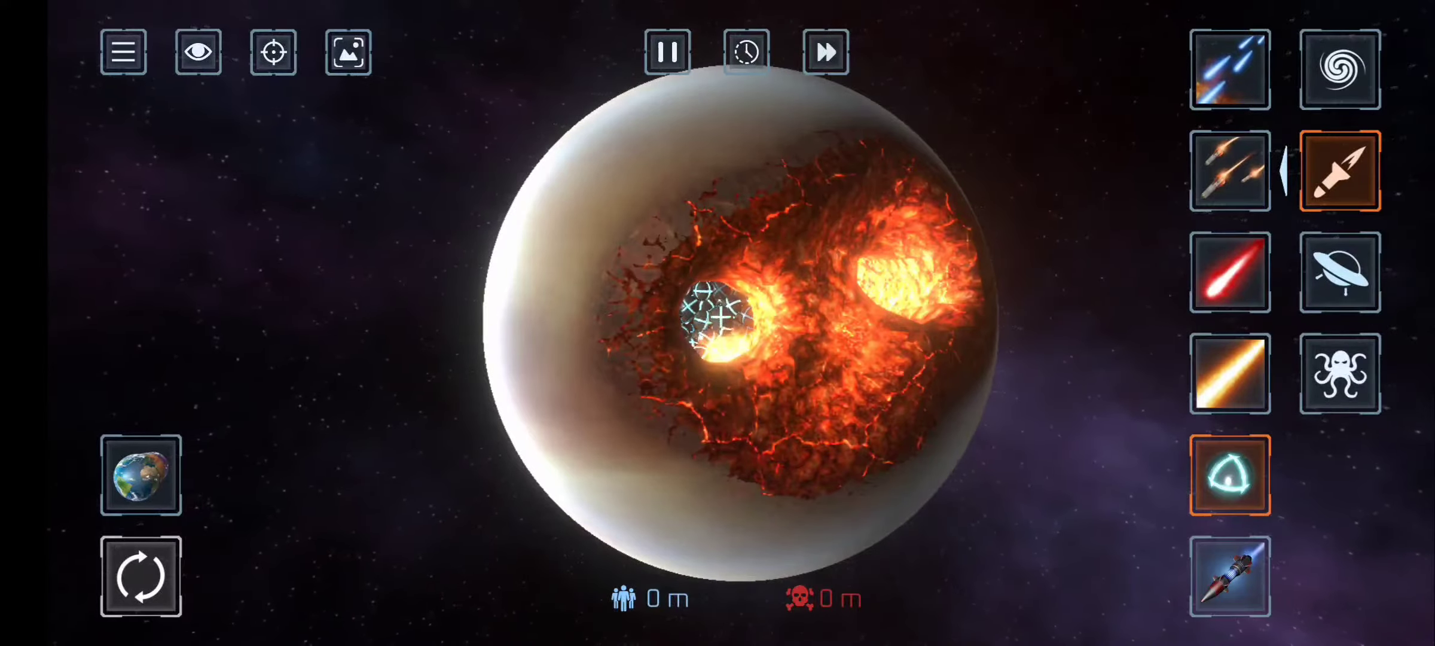
{"action": "left_click", "coordinate": [881, 449]}
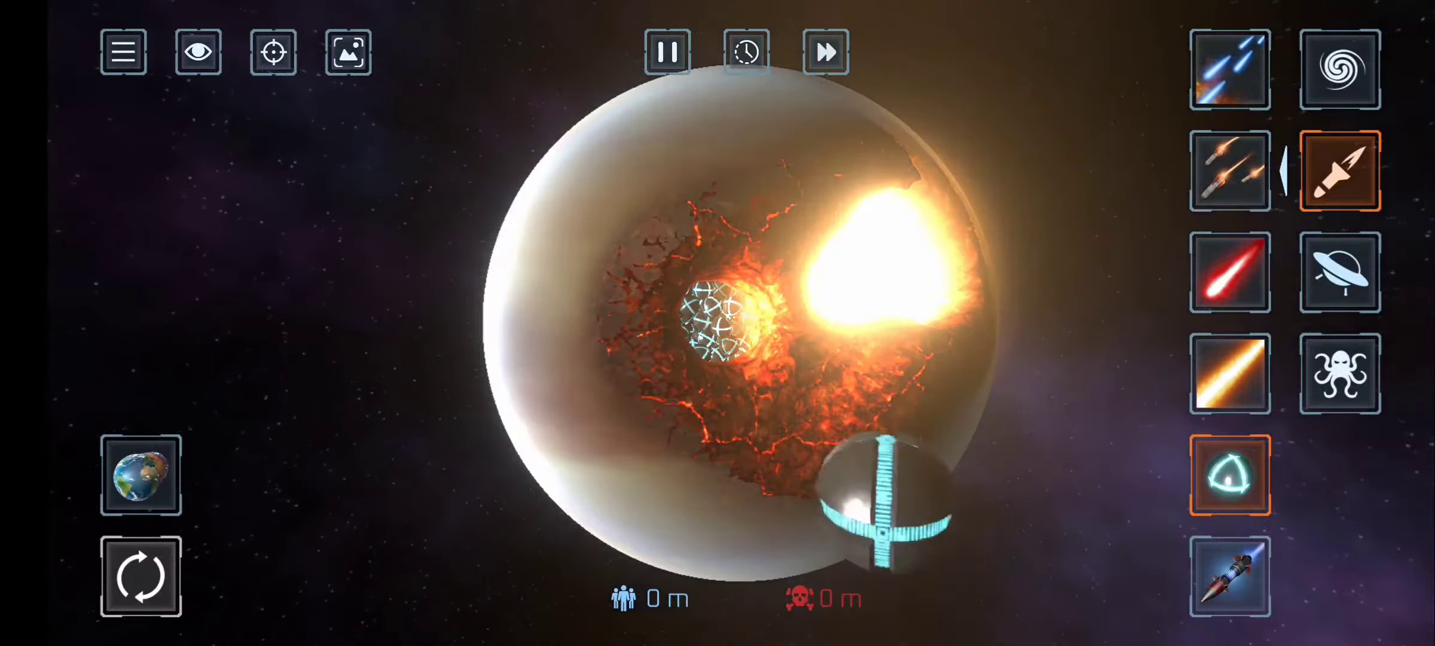
{"action": "left_click", "coordinate": [1230, 272]}
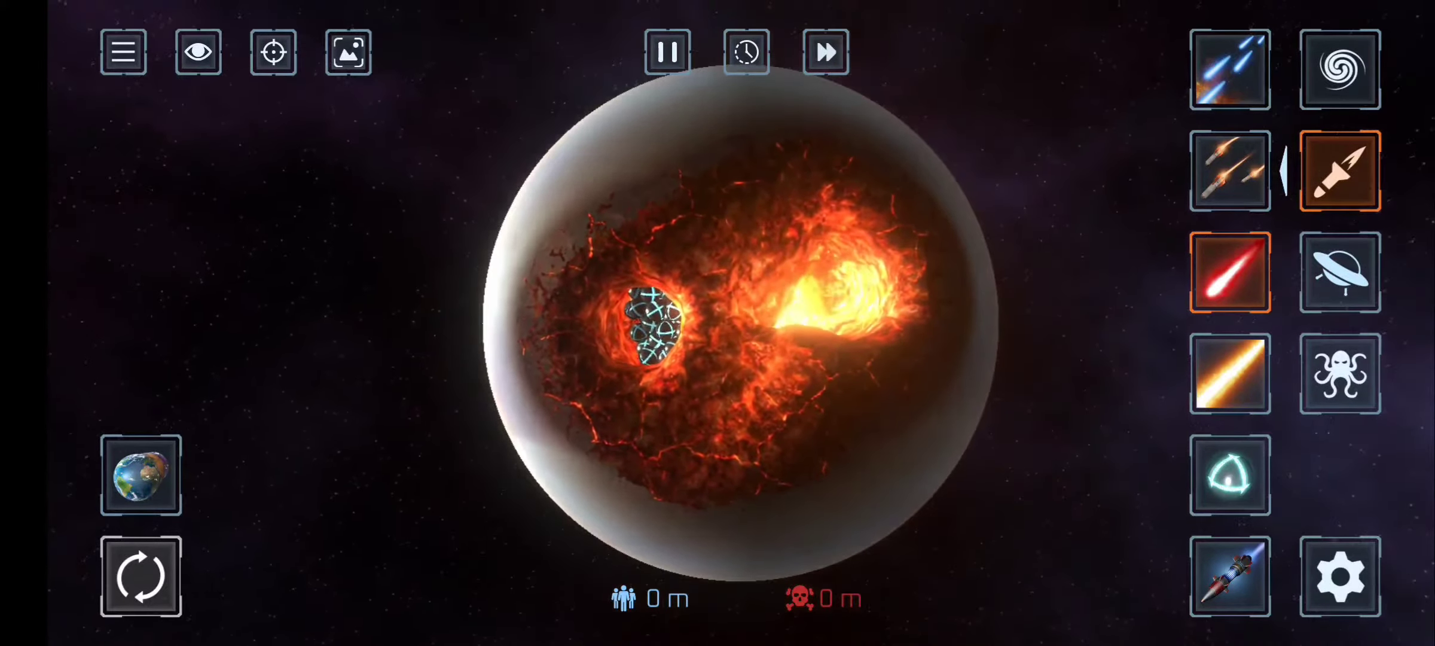
{"action": "left_click", "coordinate": [1231, 474]}
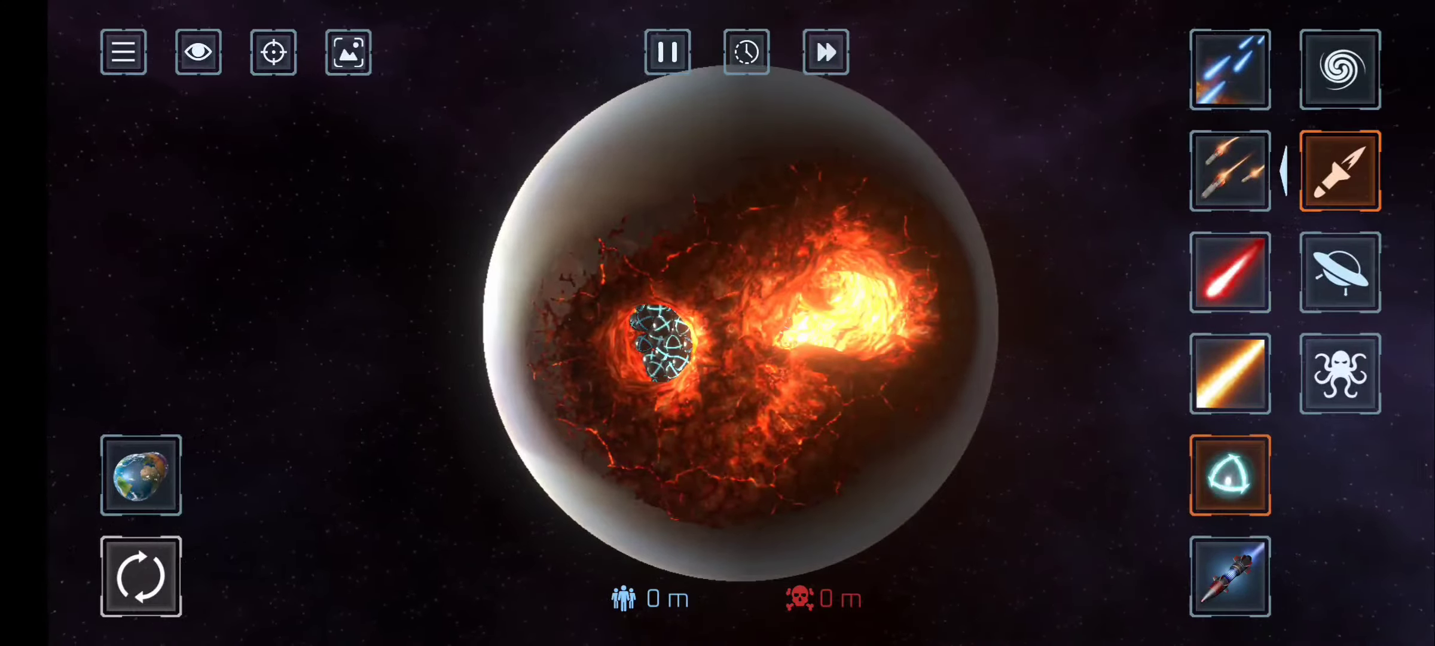
{"action": "left_click", "coordinate": [808, 395]}
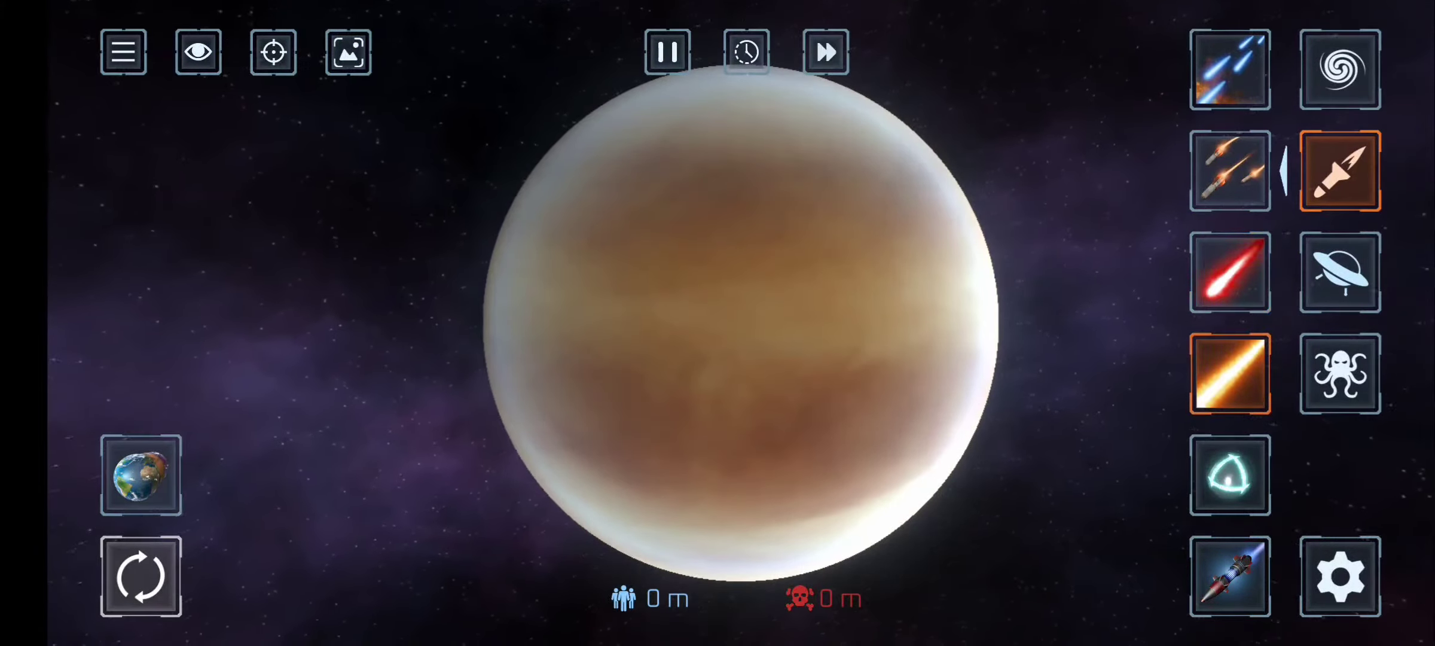
Step: Beam a central crater into Venus and pile spheres into it with the triangle weapon
{"action": "left_click", "coordinate": [746, 328]}
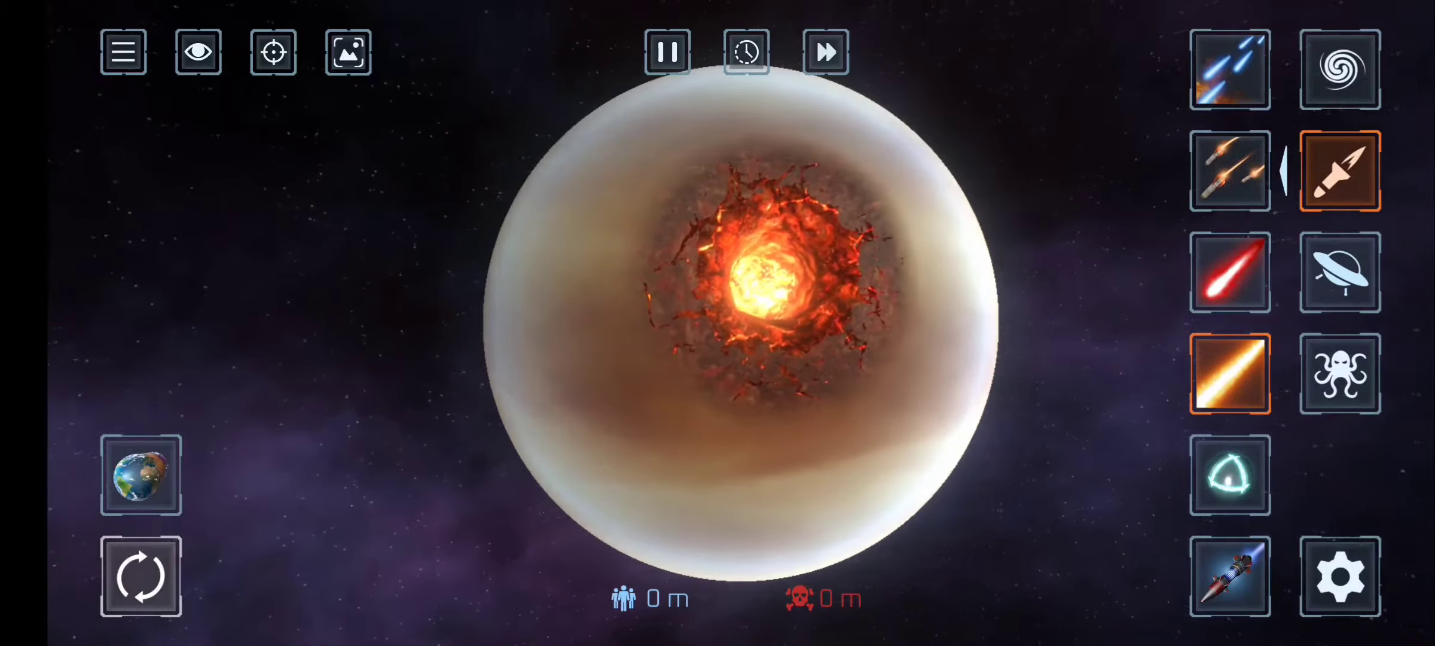
{"action": "left_click", "coordinate": [1229, 474]}
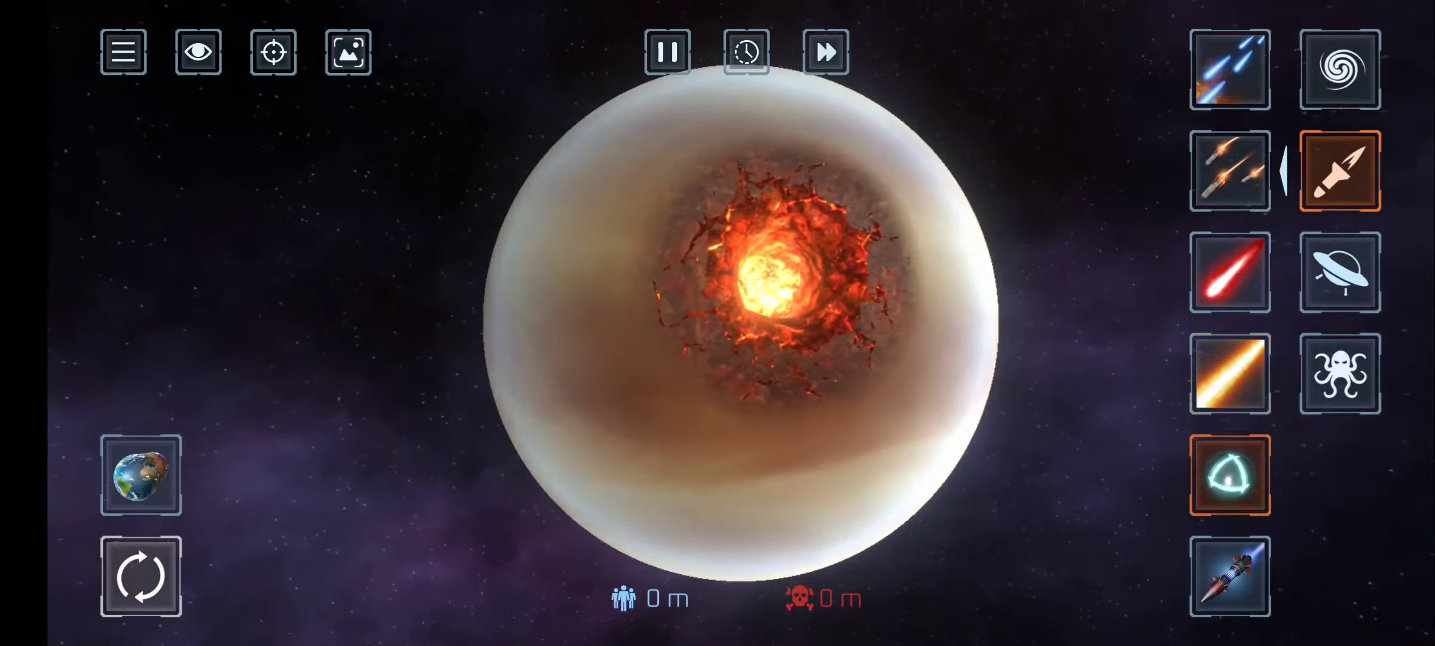
{"action": "left_click", "coordinate": [767, 361]}
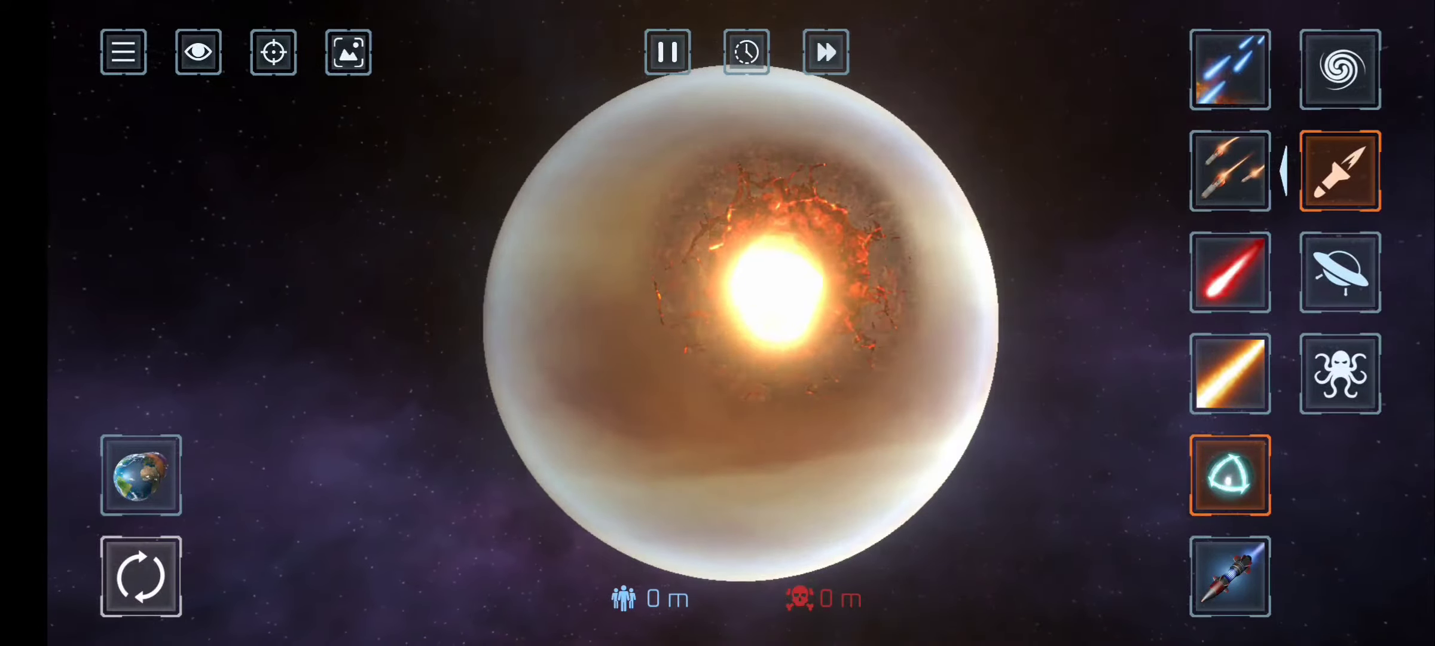
{"action": "left_click", "coordinate": [799, 347]}
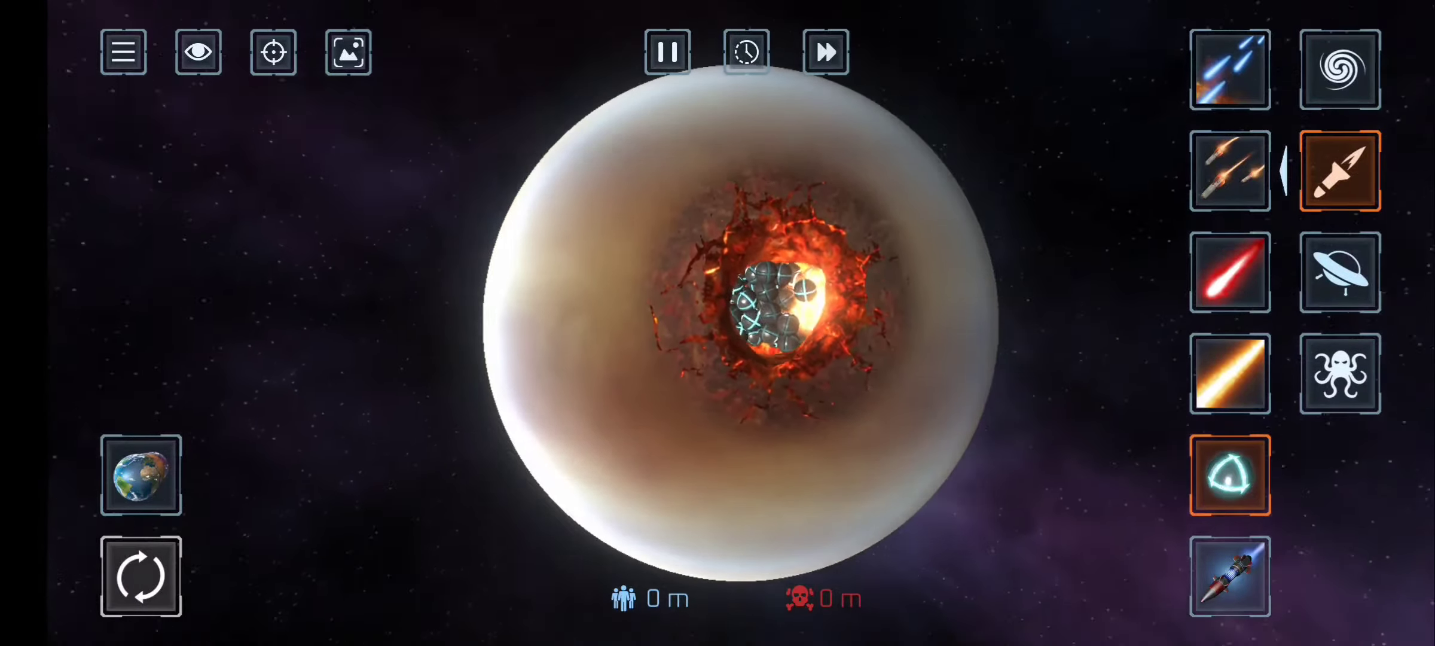
Step: Orbit the view up and fire the red laser to blow Venus apart
{"action": "mouse_move", "coordinate": [741, 448]}
{"action": "left_mouse_down"}
{"action": "mouse_move", "coordinate": [739, 326]}
{"action": "mouse_move", "coordinate": [740, 426]}
{"action": "left_mouse_up"}
{"action": "left_click", "coordinate": [1229, 271]}
{"action": "left_click", "coordinate": [758, 316]}
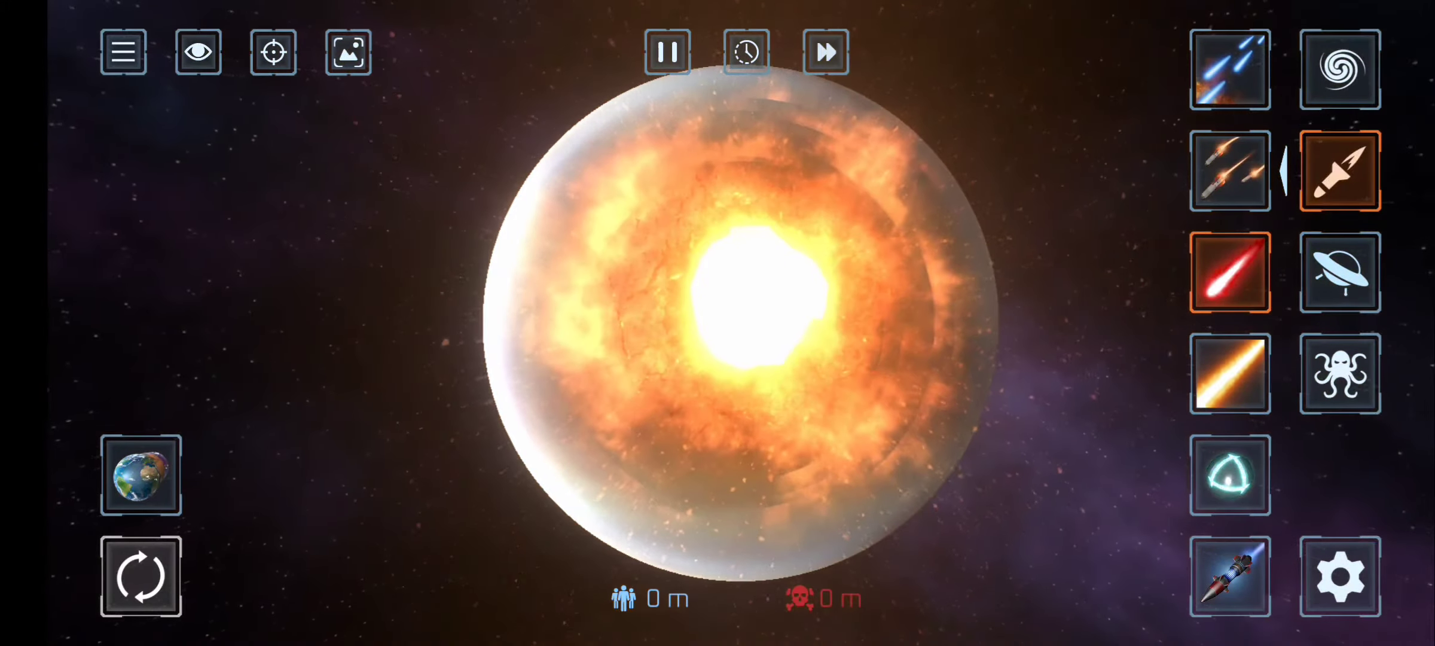
Step: Spin the burning Venus left, then back to the right
{"action": "left_click_drag", "start_coordinate": [852, 325], "coordinate": [650, 325]}
{"action": "mouse_move", "coordinate": [562, 326]}
{"action": "left_mouse_down"}
{"action": "mouse_move", "coordinate": [897, 326]}
{"action": "mouse_move", "coordinate": [741, 320]}
{"action": "left_mouse_up"}
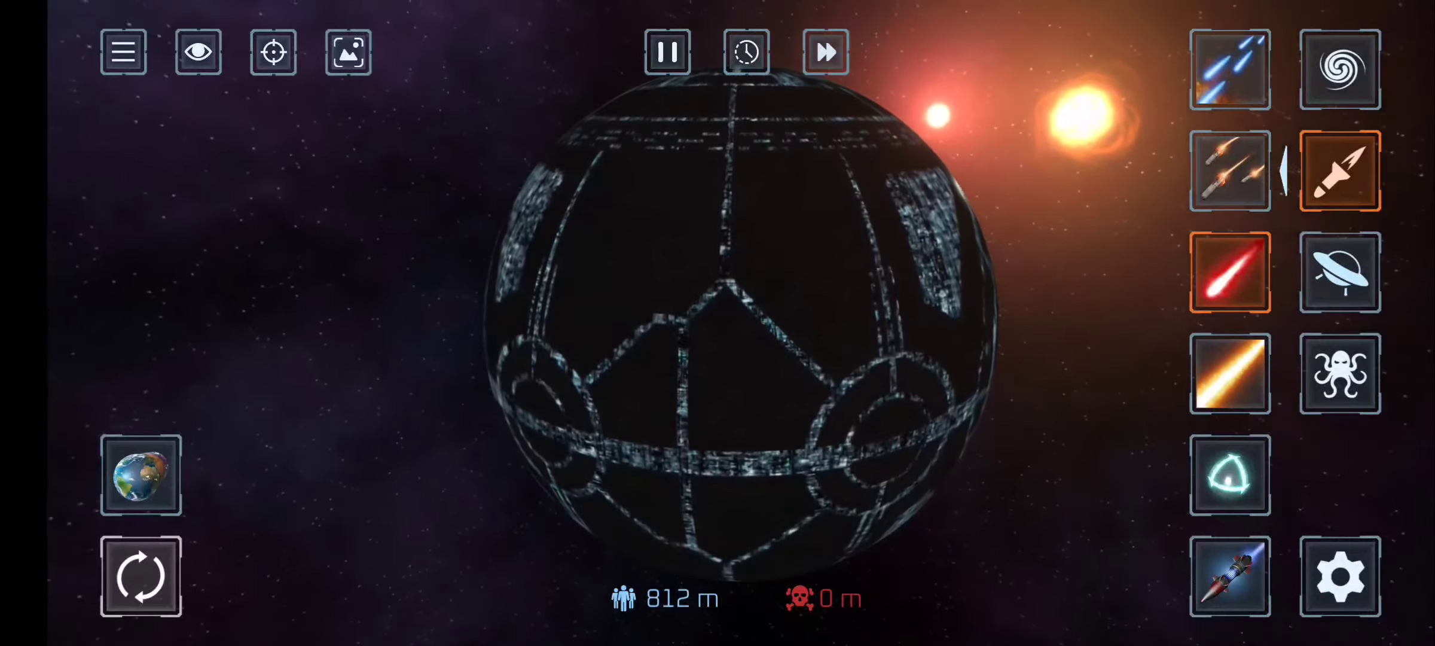
Step: Beam Machine World's rim, reset the planet, then laser its centre to light the honeycomb shield
{"action": "left_click", "coordinate": [1122, 118]}
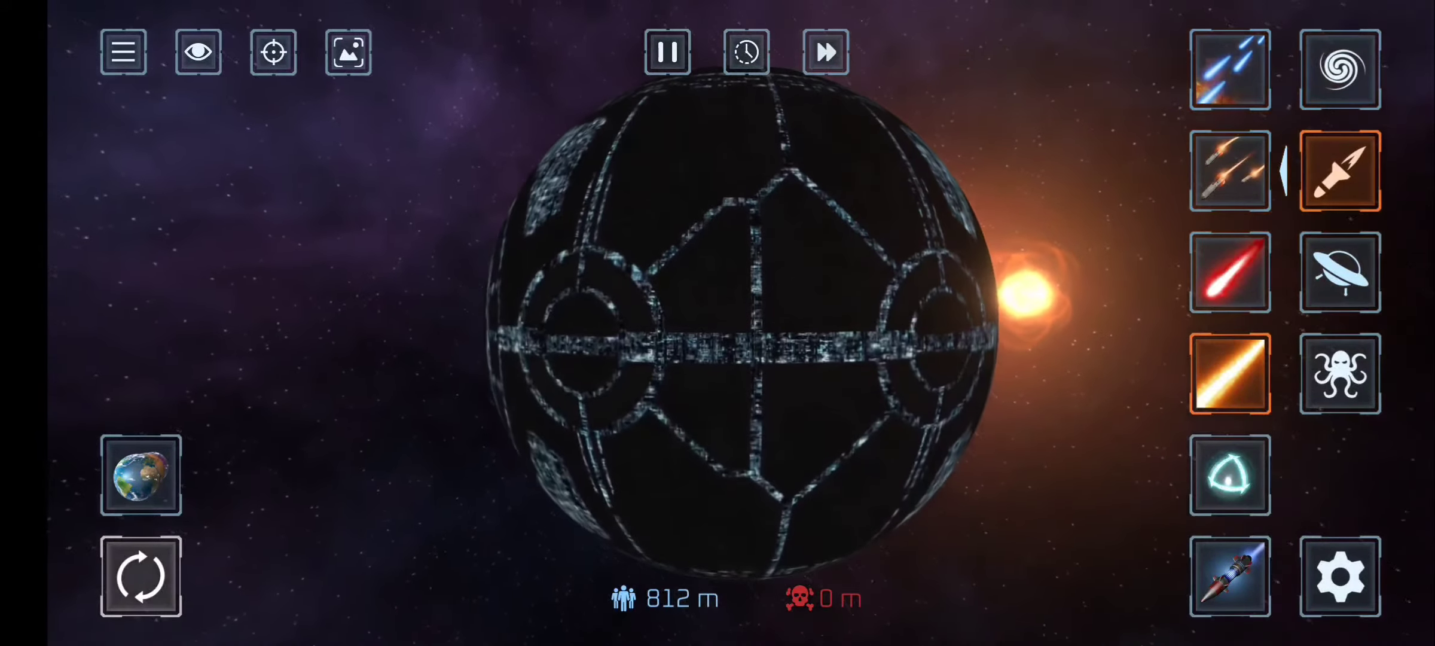
{"action": "left_click", "coordinate": [1048, 314]}
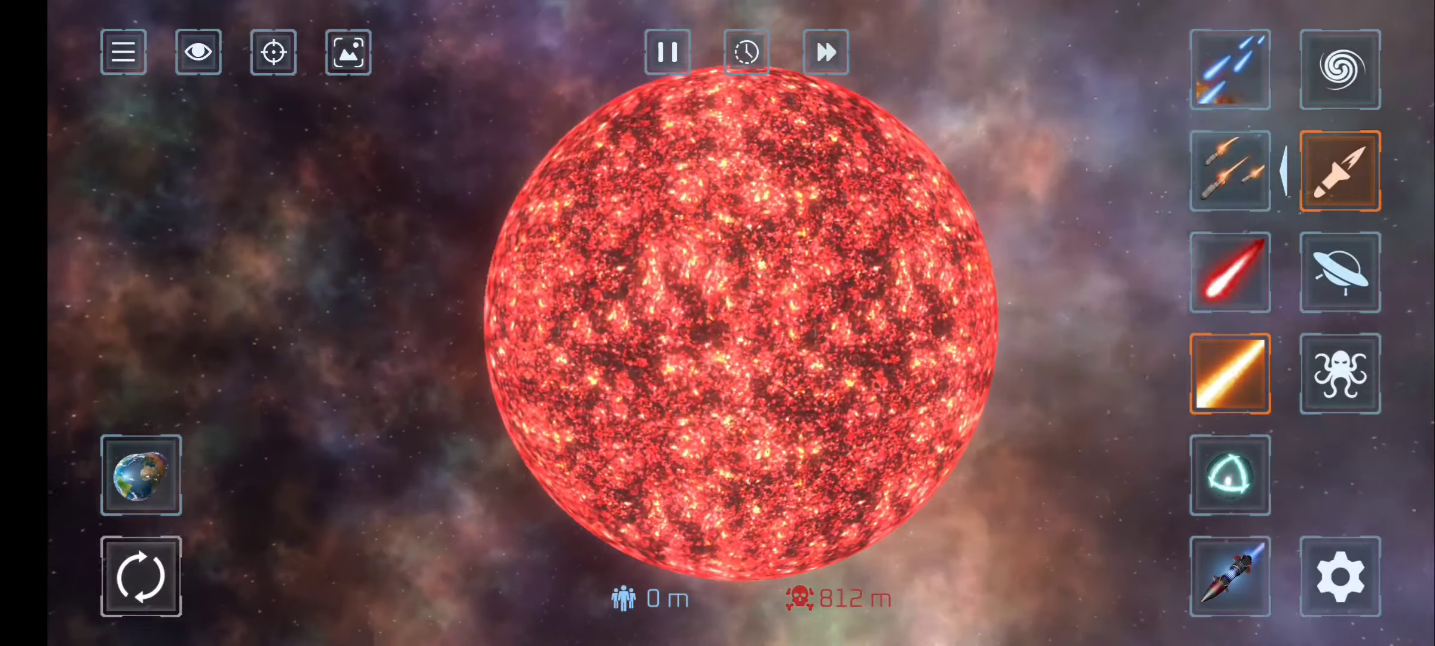
{"action": "left_click", "coordinate": [141, 575]}
{"action": "left_click", "coordinate": [677, 346]}
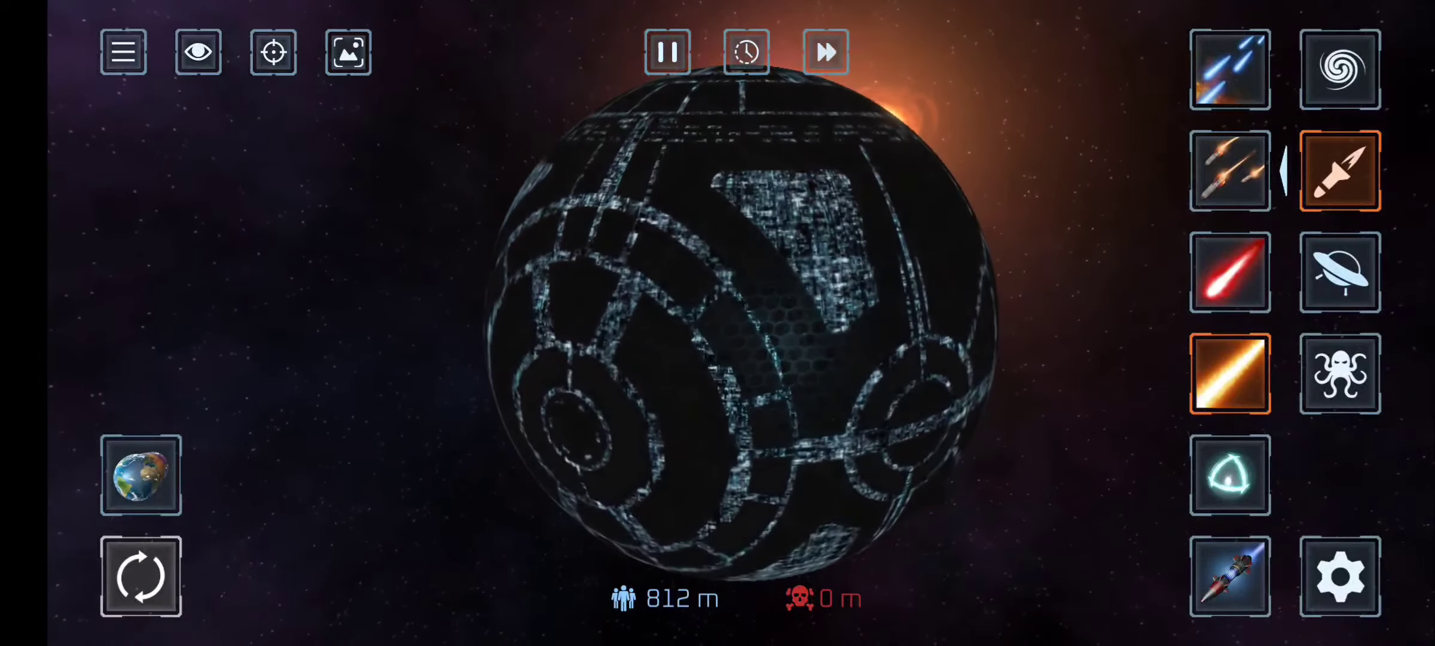
{"action": "left_click", "coordinate": [760, 298]}
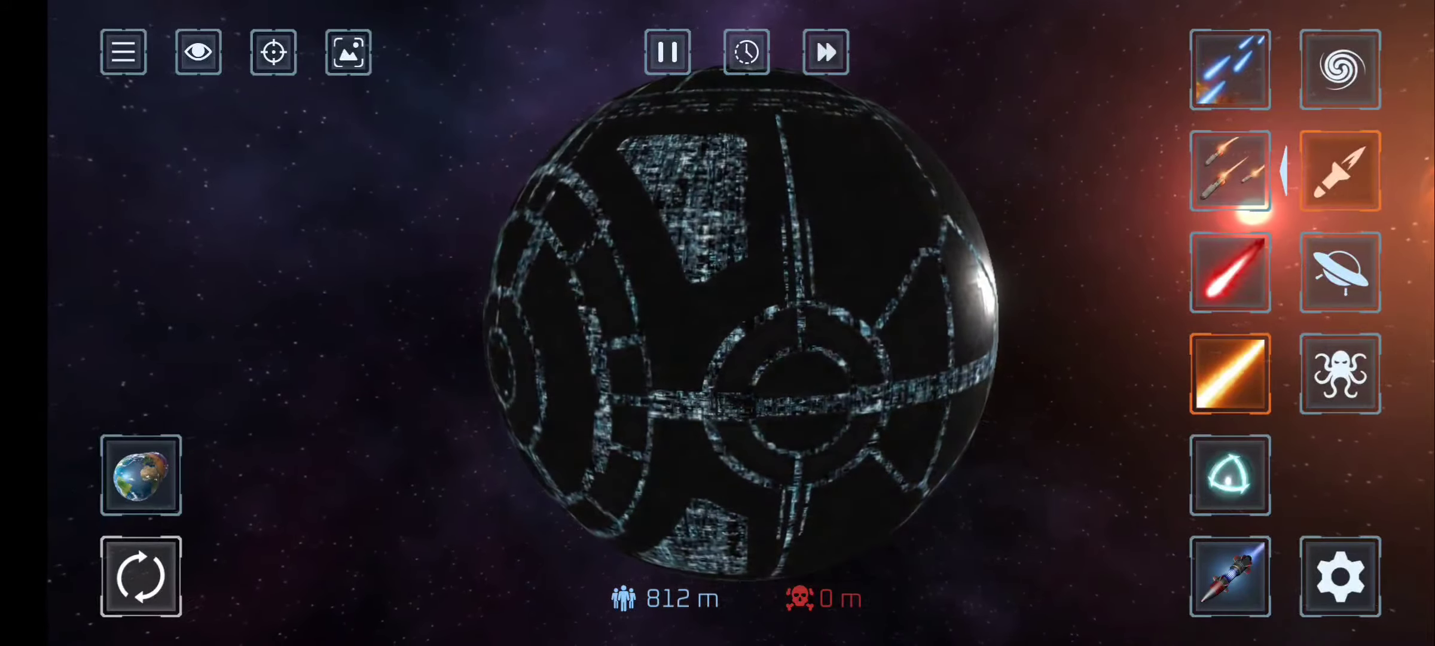
Step: Fire the laser three times at Machine World's dark shell until its hexagonal shield glows
{"action": "left_click", "coordinate": [799, 319]}
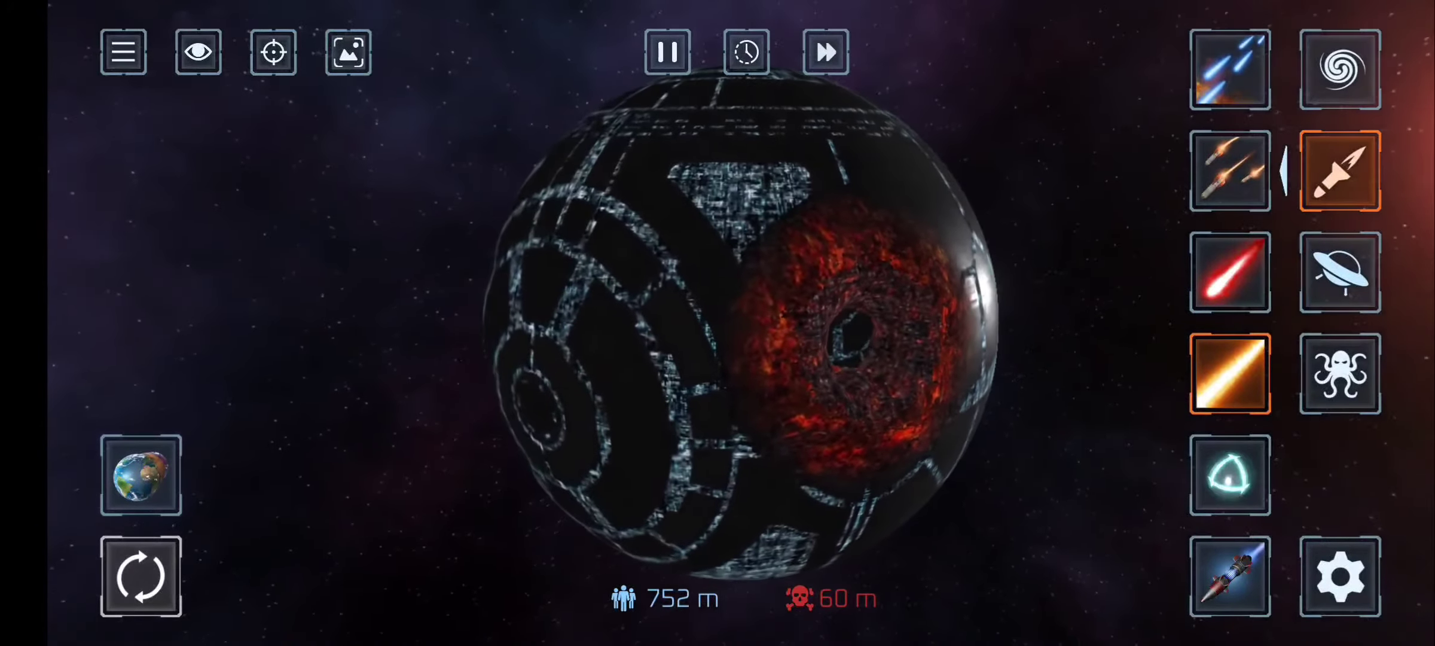
{"action": "left_click", "coordinate": [960, 231]}
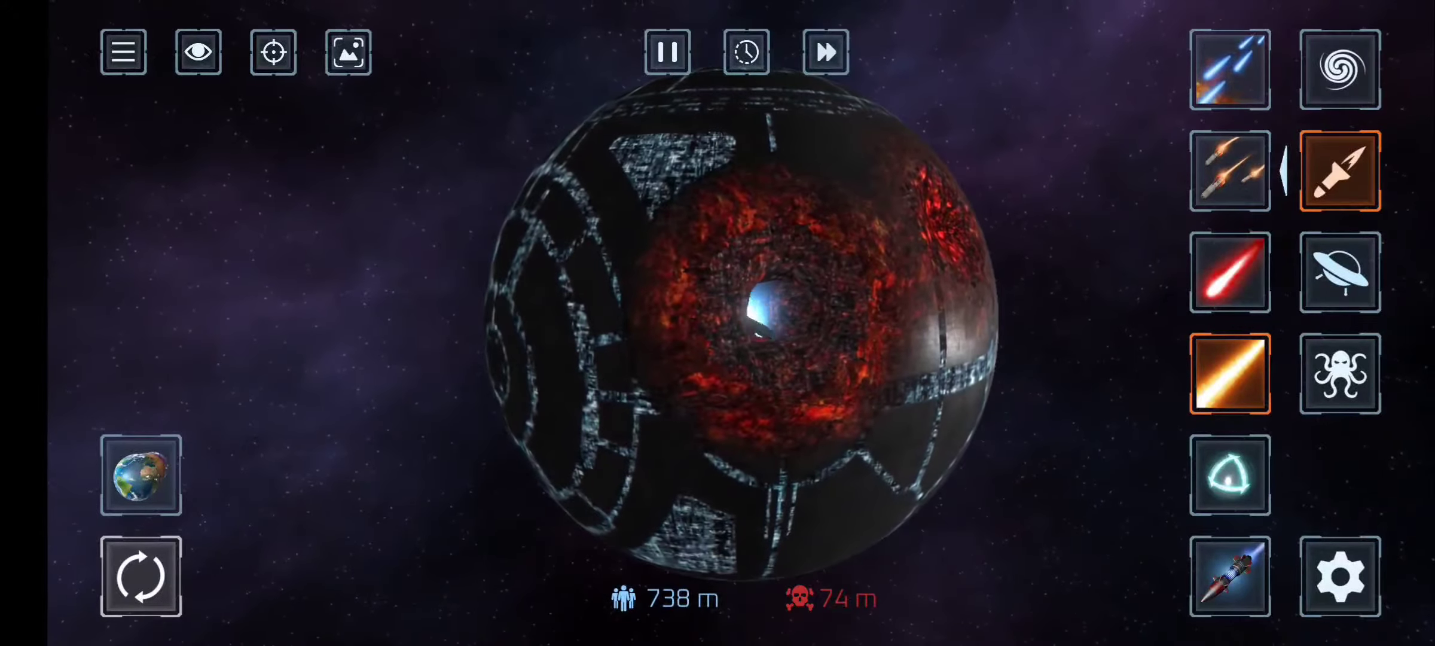
{"action": "left_click", "coordinate": [880, 218]}
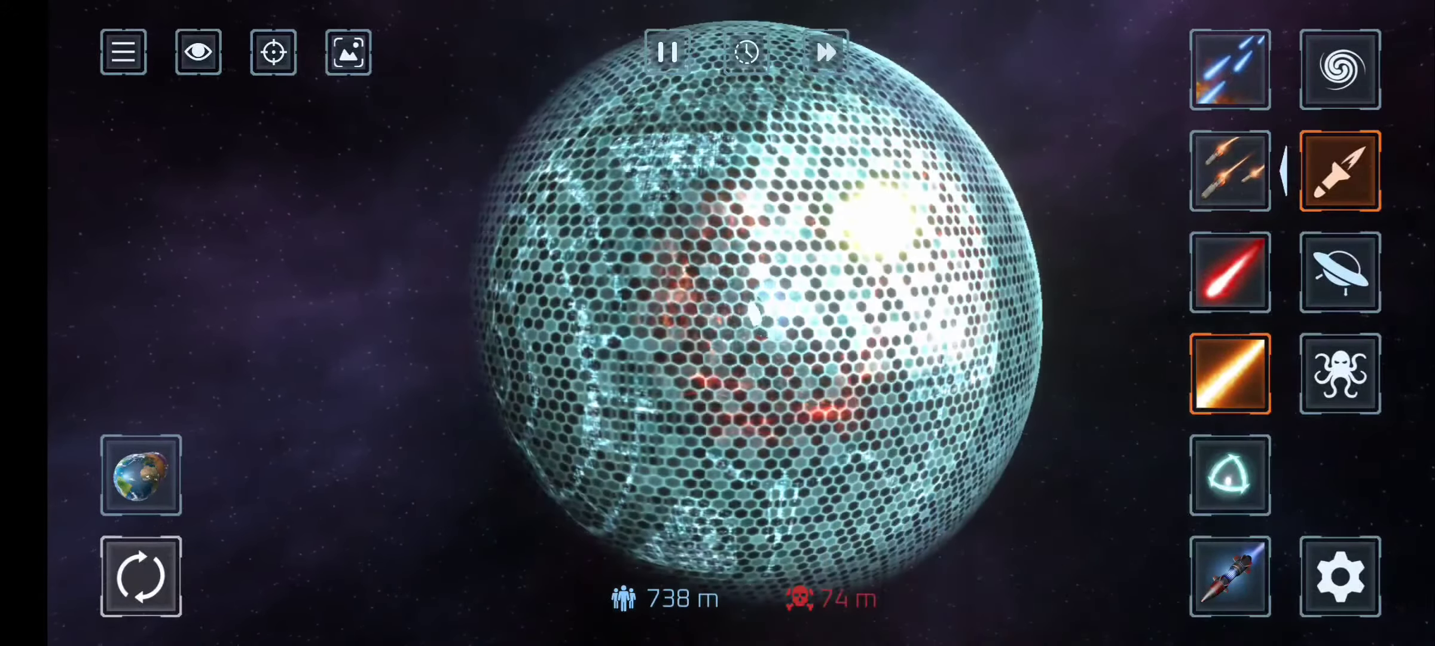
Step: Launch the top alien attack at Machine World
{"action": "left_click", "coordinate": [1340, 374]}
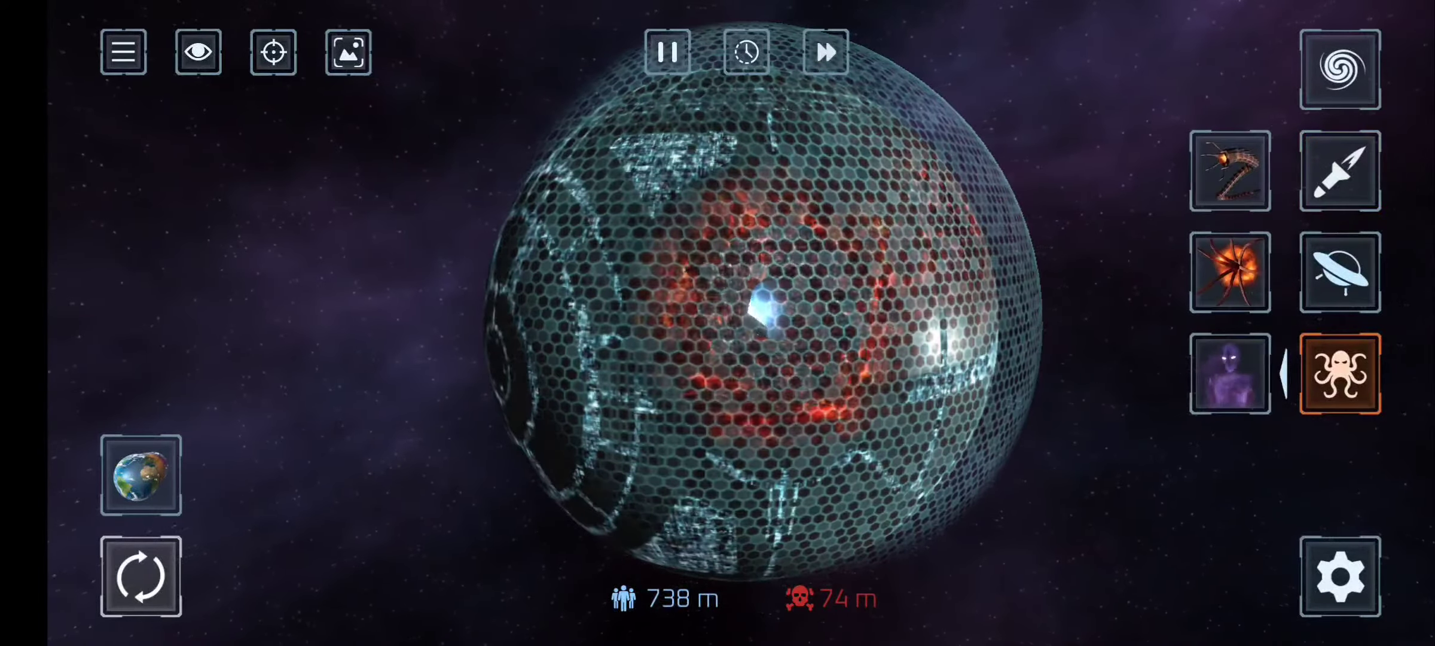
{"action": "left_click", "coordinate": [1230, 170]}
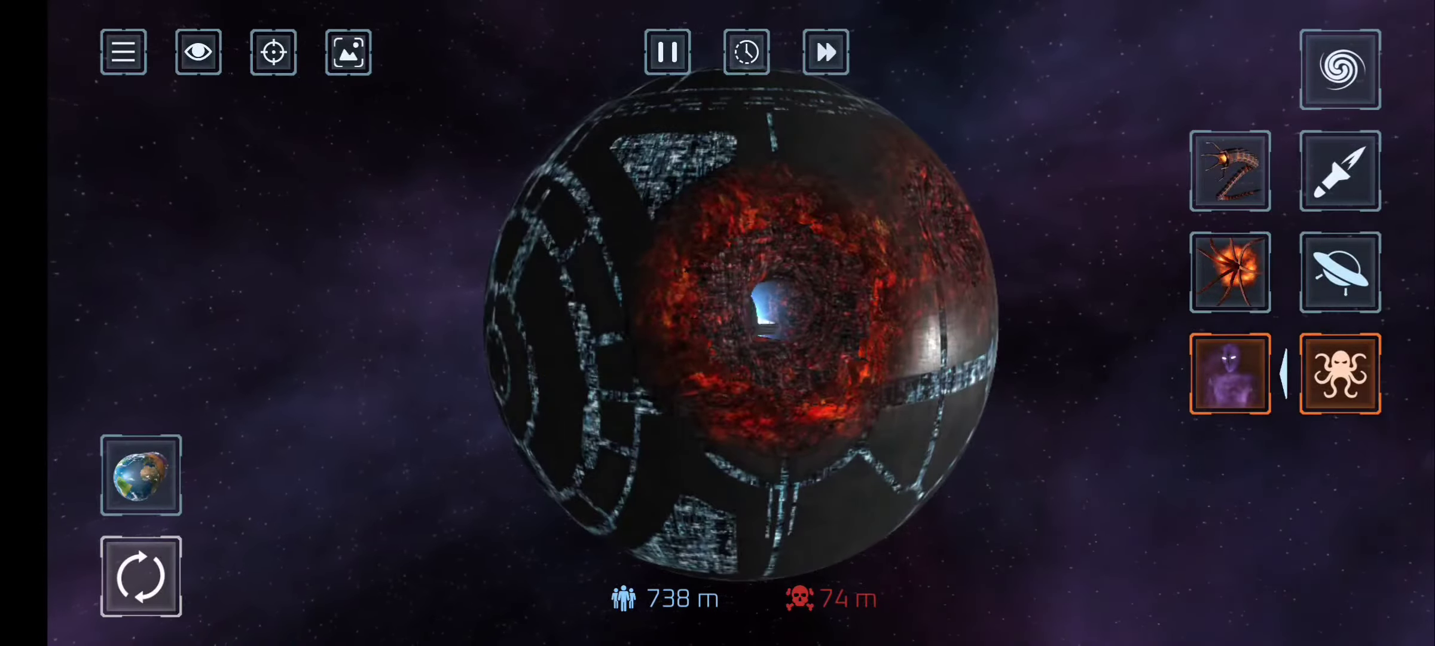
{"action": "left_click", "coordinate": [1340, 374]}
Step: Fast-forward the simulation until the outer shell melts away, then return to normal speed
{"action": "left_click", "coordinate": [825, 51]}
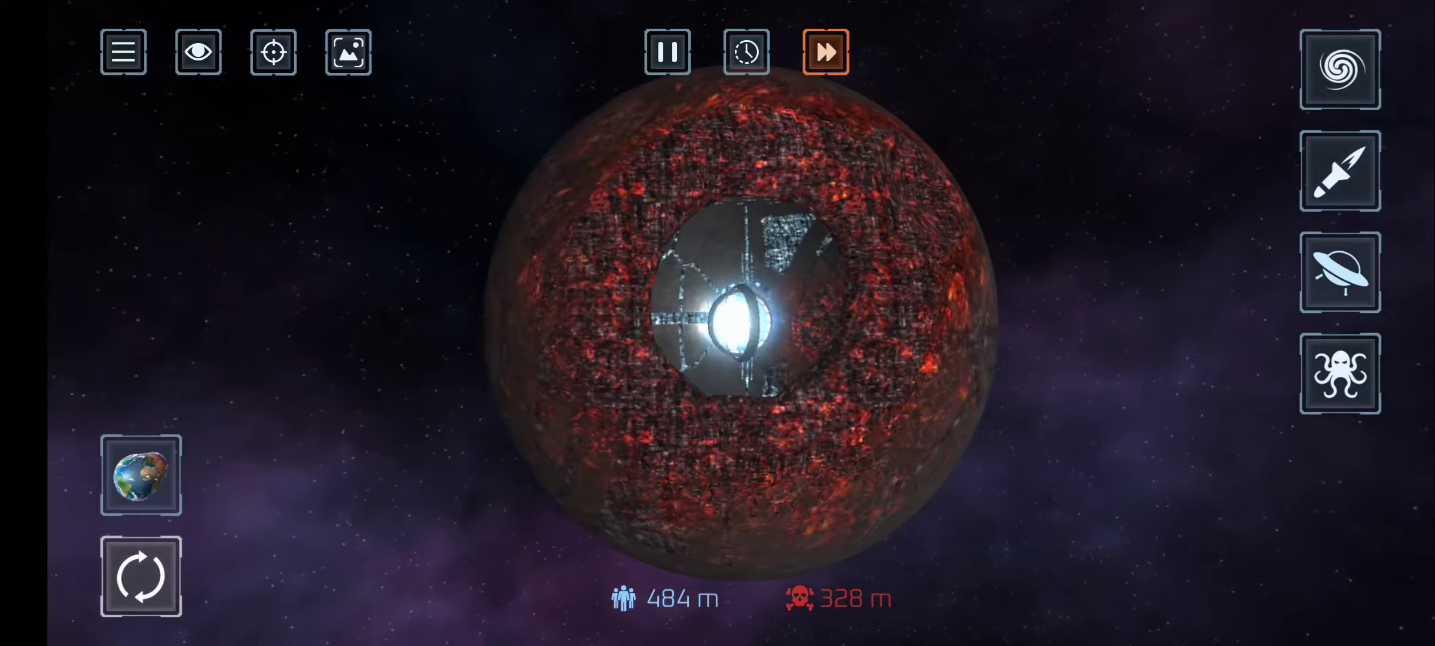
{"action": "left_click", "coordinate": [825, 51]}
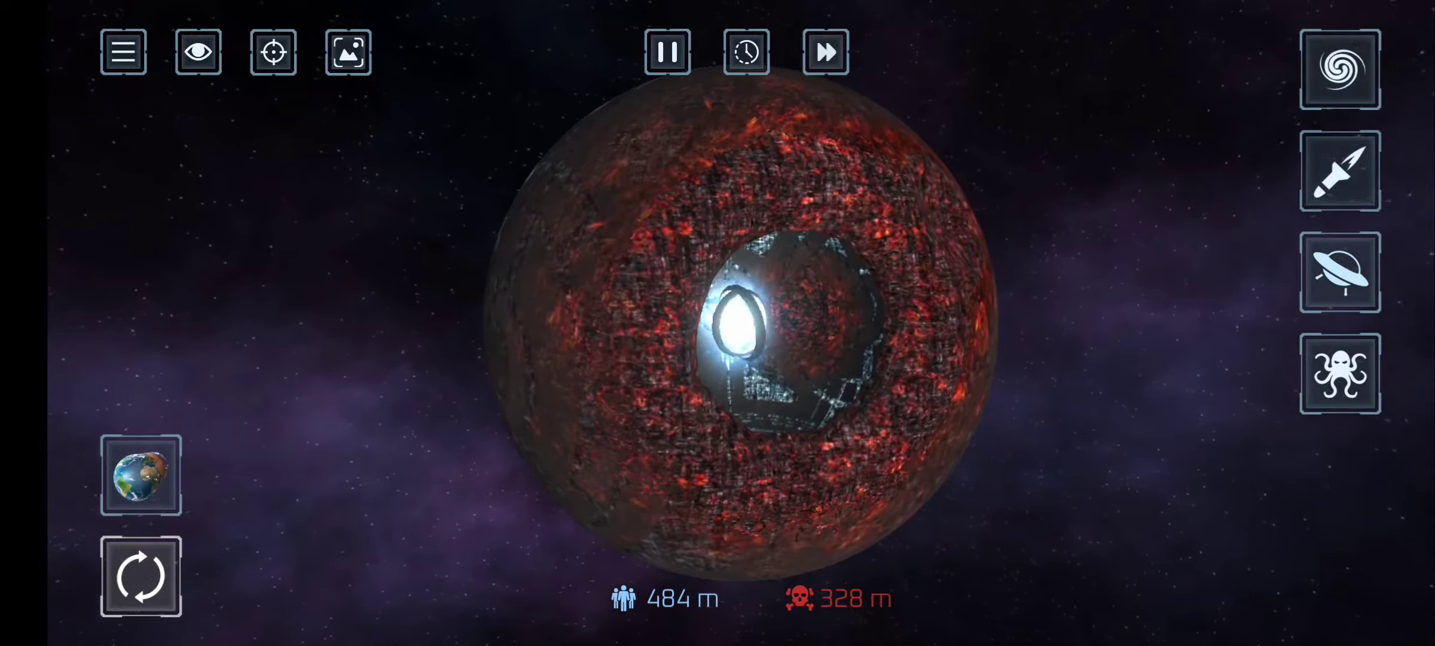
{"action": "left_click", "coordinate": [1340, 171]}
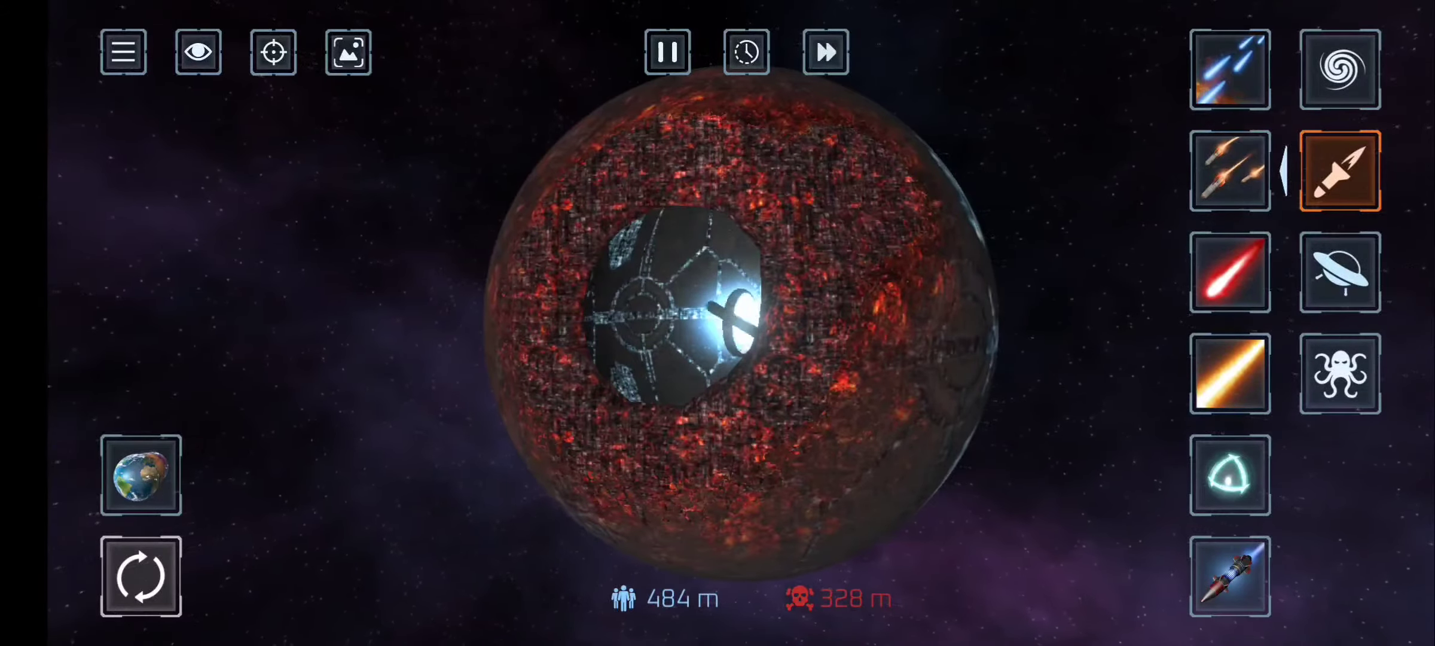
Step: Fire the beam into the exposed core and rotate the planet so the crater sits higher
{"action": "left_click", "coordinate": [1230, 372]}
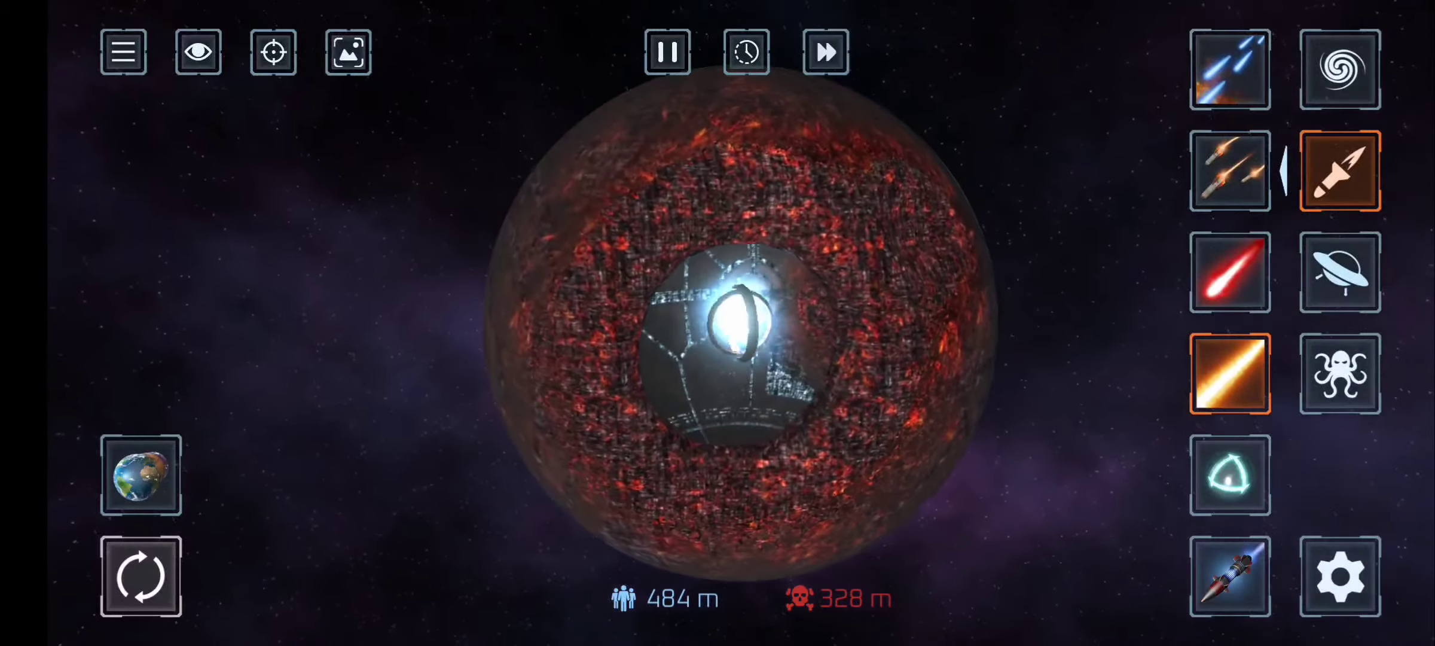
{"action": "left_click", "coordinate": [745, 303]}
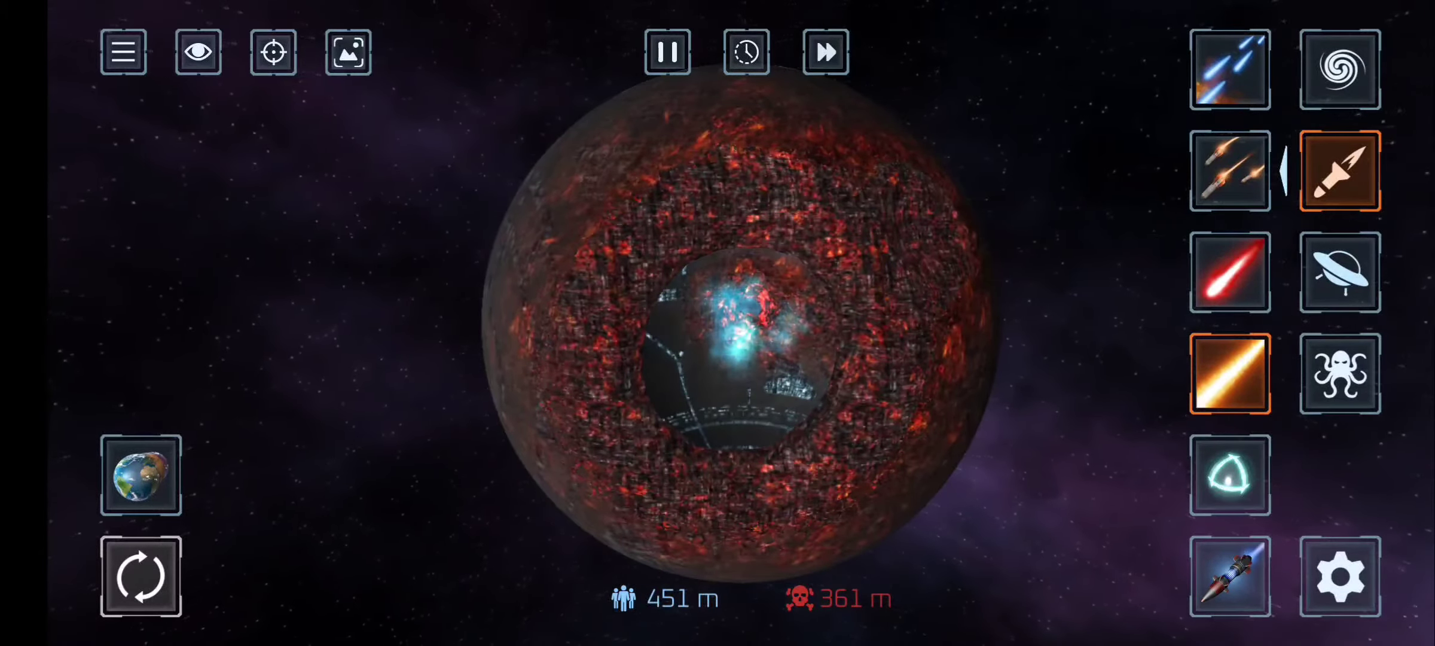
{"action": "mouse_move", "coordinate": [739, 426]}
{"action": "left_mouse_down"}
{"action": "mouse_move", "coordinate": [718, 336]}
{"action": "mouse_move", "coordinate": [729, 293]}
{"action": "left_mouse_up"}
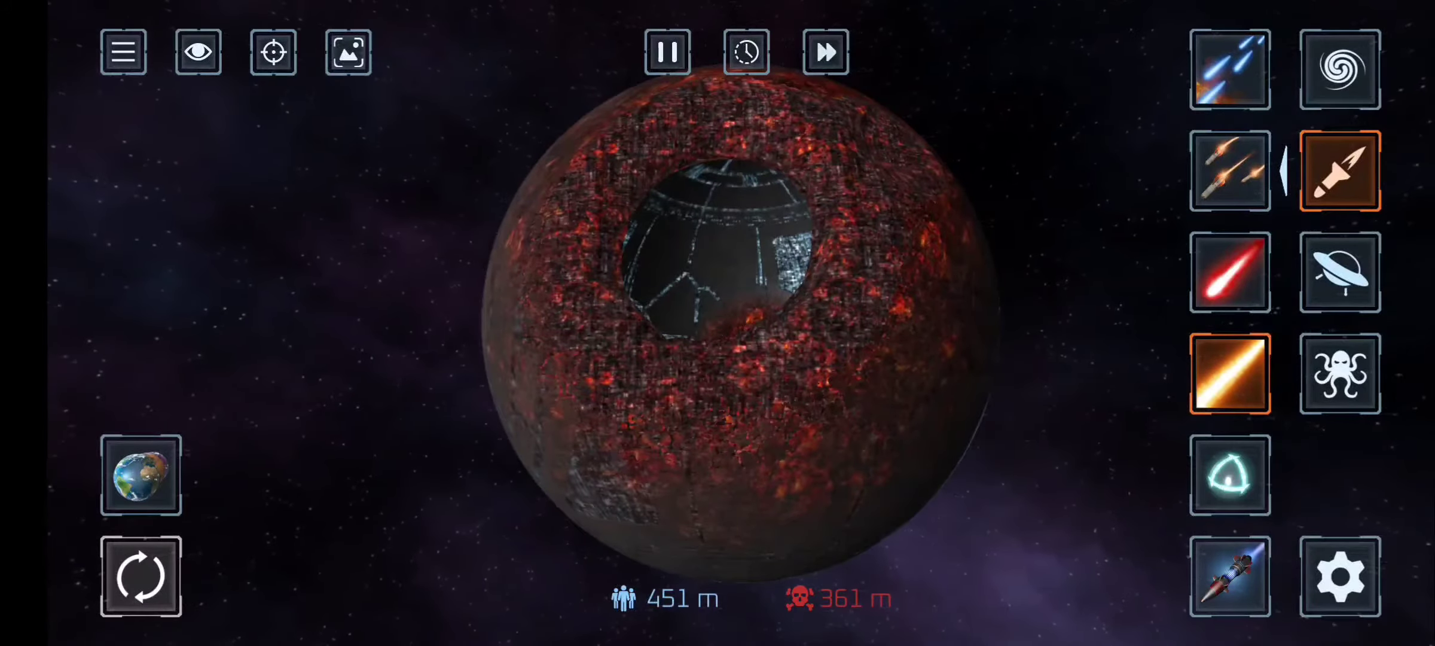
Step: Hide the interface for a clean view of the cratered Machine World
{"action": "left_click", "coordinate": [1340, 575]}
{"action": "left_click", "coordinate": [1340, 575]}
{"action": "left_click", "coordinate": [198, 51]}
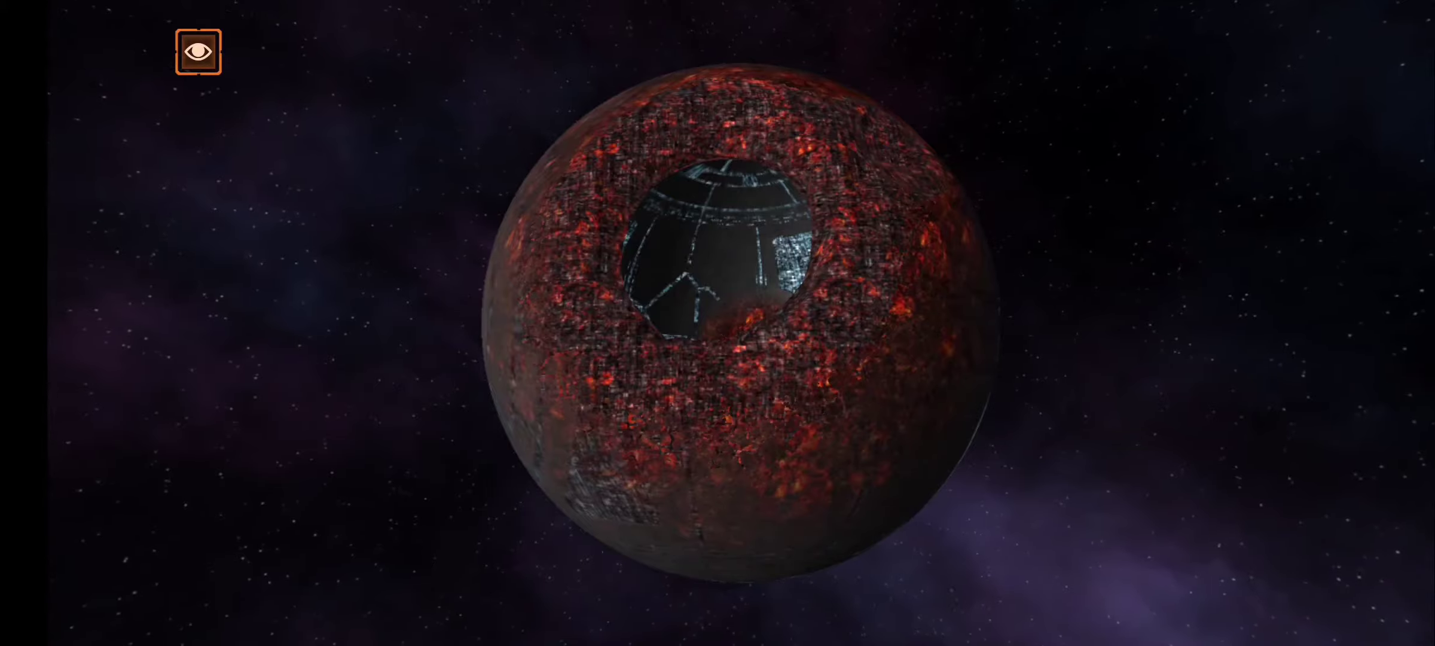
Step: Take control of the spaceship and fly it into Machine World's opening
{"action": "left_click", "coordinate": [198, 52]}
{"action": "left_click", "coordinate": [272, 52]}
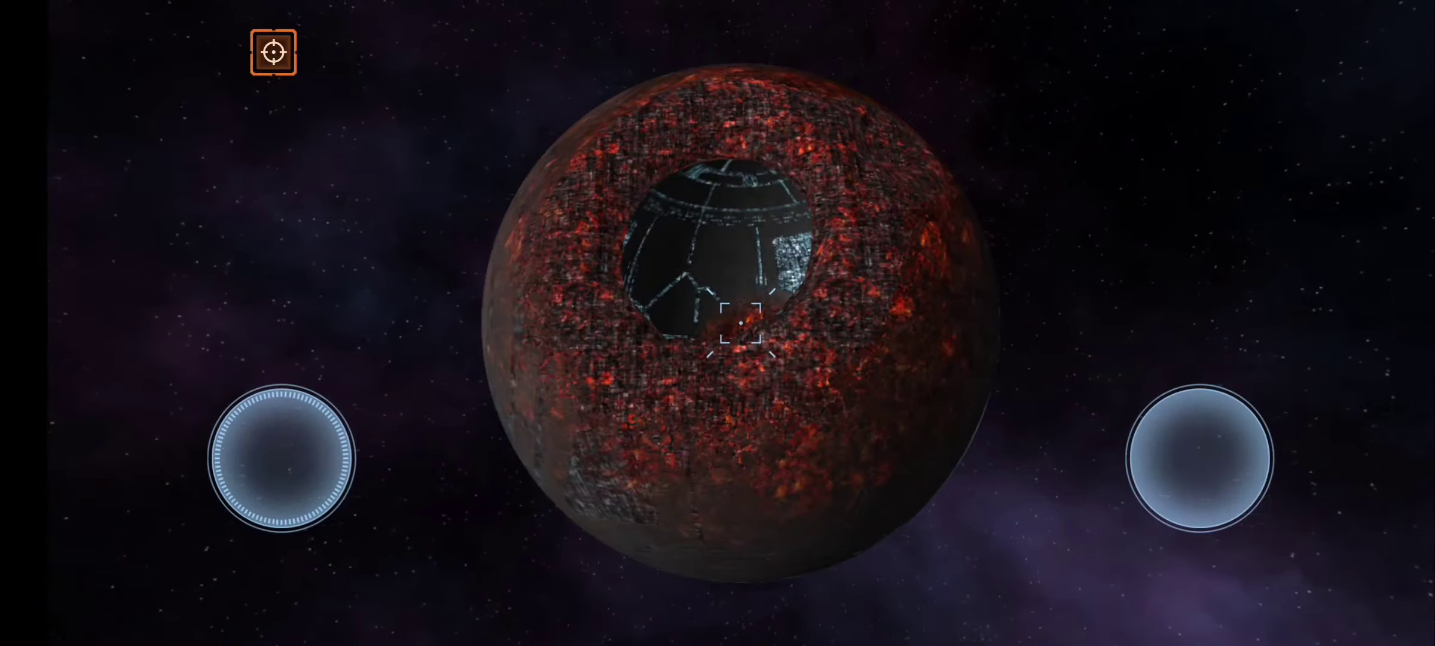
{"action": "mouse_move", "coordinate": [280, 458]}
{"action": "left_mouse_down"}
{"action": "mouse_move", "coordinate": [225, 439]}
{"action": "mouse_move", "coordinate": [278, 468]}
{"action": "left_mouse_up"}
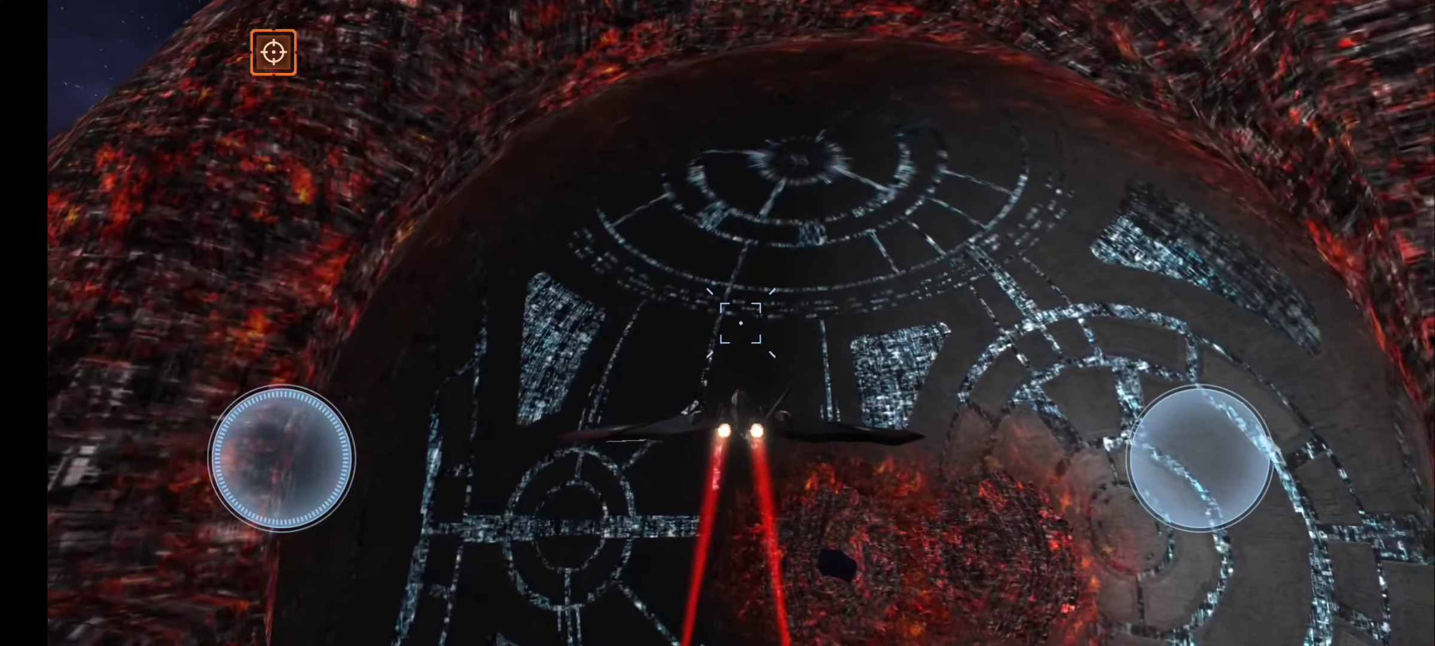
{"action": "mouse_move", "coordinate": [253, 494]}
{"action": "left_mouse_down"}
{"action": "mouse_move", "coordinate": [264, 555]}
{"action": "mouse_move", "coordinate": [270, 488]}
{"action": "left_mouse_up"}
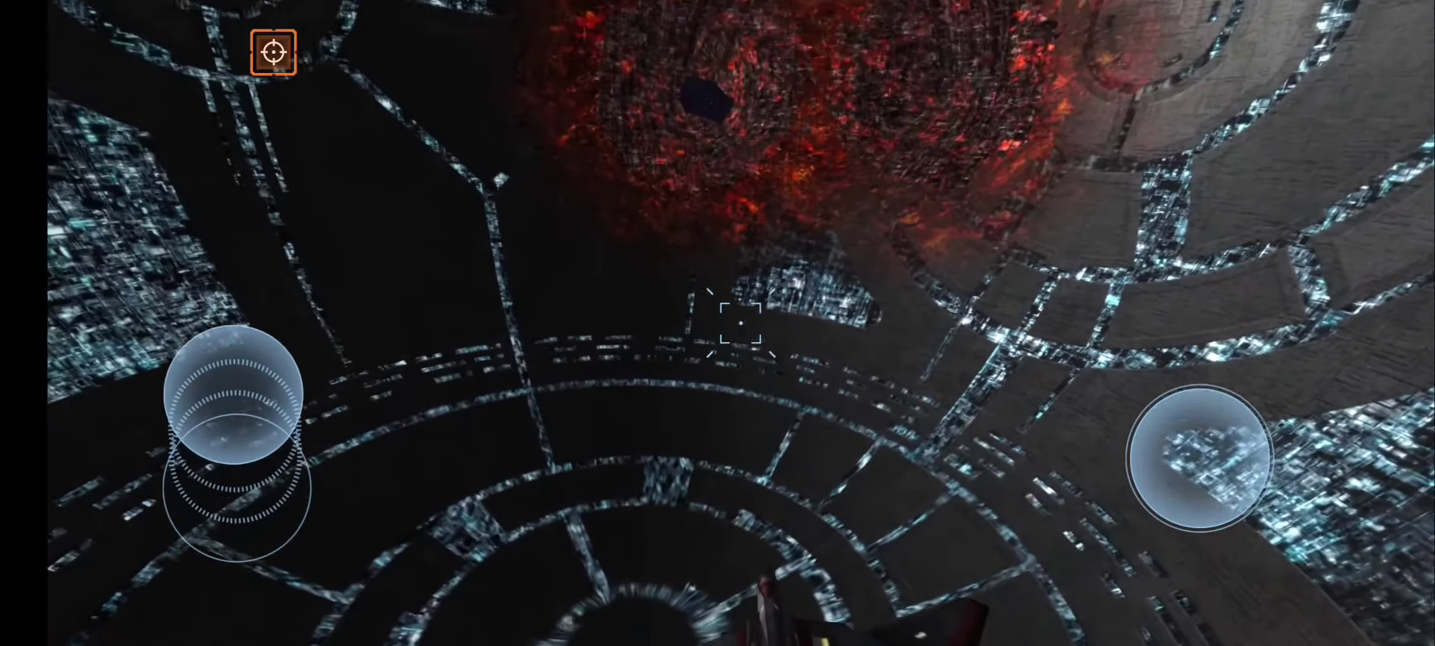
Step: Bank the ship through the interior tunnel, over the ring structure, and dive again
{"action": "mouse_move", "coordinate": [219, 395]}
{"action": "left_mouse_down"}
{"action": "mouse_move", "coordinate": [243, 391]}
{"action": "mouse_move", "coordinate": [276, 471]}
{"action": "mouse_move", "coordinate": [176, 387]}
{"action": "left_mouse_up"}
{"action": "mouse_move", "coordinate": [209, 507]}
{"action": "left_mouse_down"}
{"action": "mouse_move", "coordinate": [205, 577]}
{"action": "mouse_move", "coordinate": [213, 363]}
{"action": "left_mouse_up"}
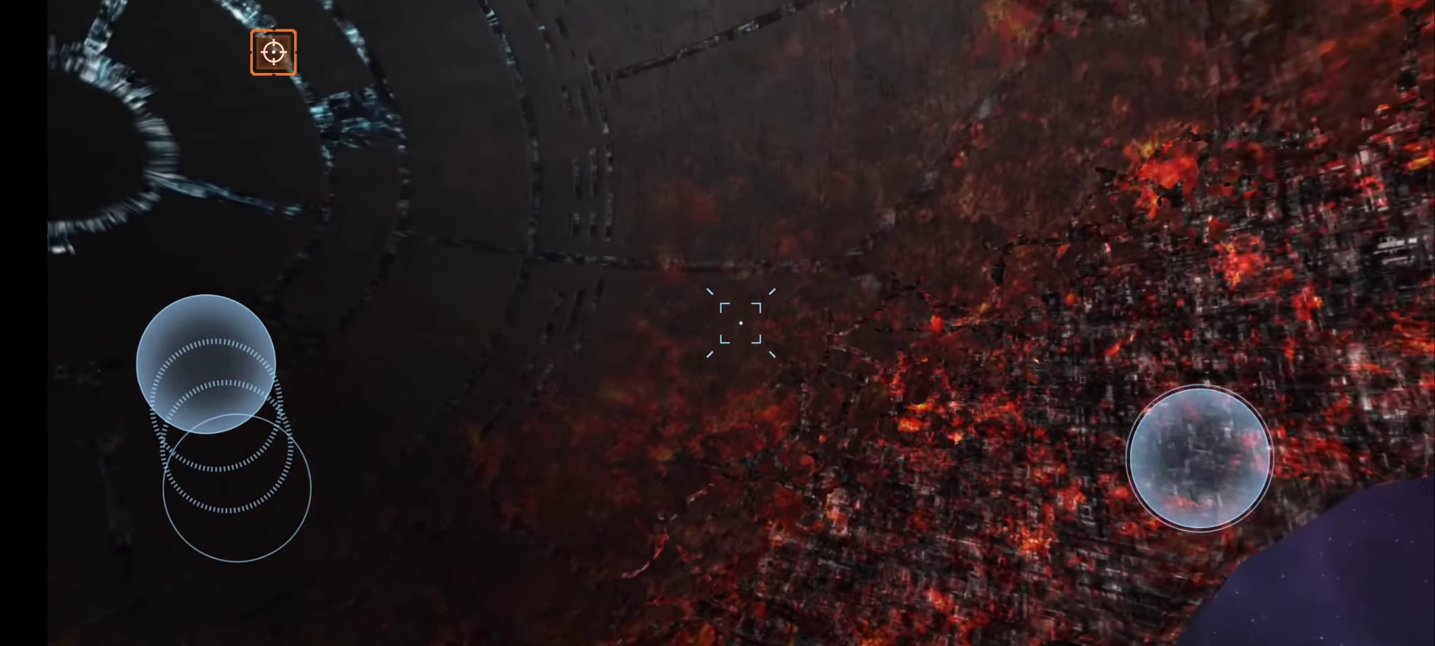
{"action": "left_click_drag", "start_coordinate": [205, 362], "coordinate": [208, 363]}
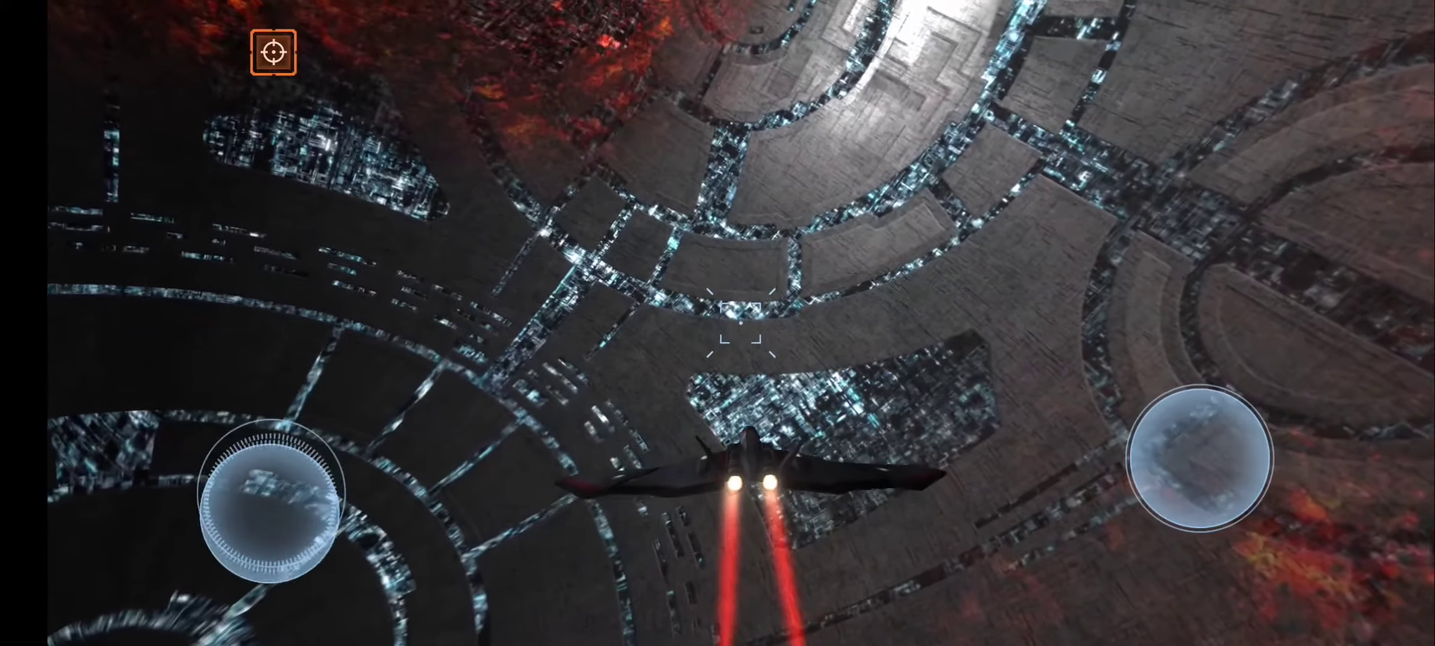
{"action": "mouse_move", "coordinate": [270, 510]}
{"action": "left_mouse_down"}
{"action": "mouse_move", "coordinate": [278, 484]}
{"action": "mouse_move", "coordinate": [161, 497]}
{"action": "mouse_move", "coordinate": [135, 475]}
{"action": "mouse_move", "coordinate": [256, 465]}
{"action": "left_mouse_up"}
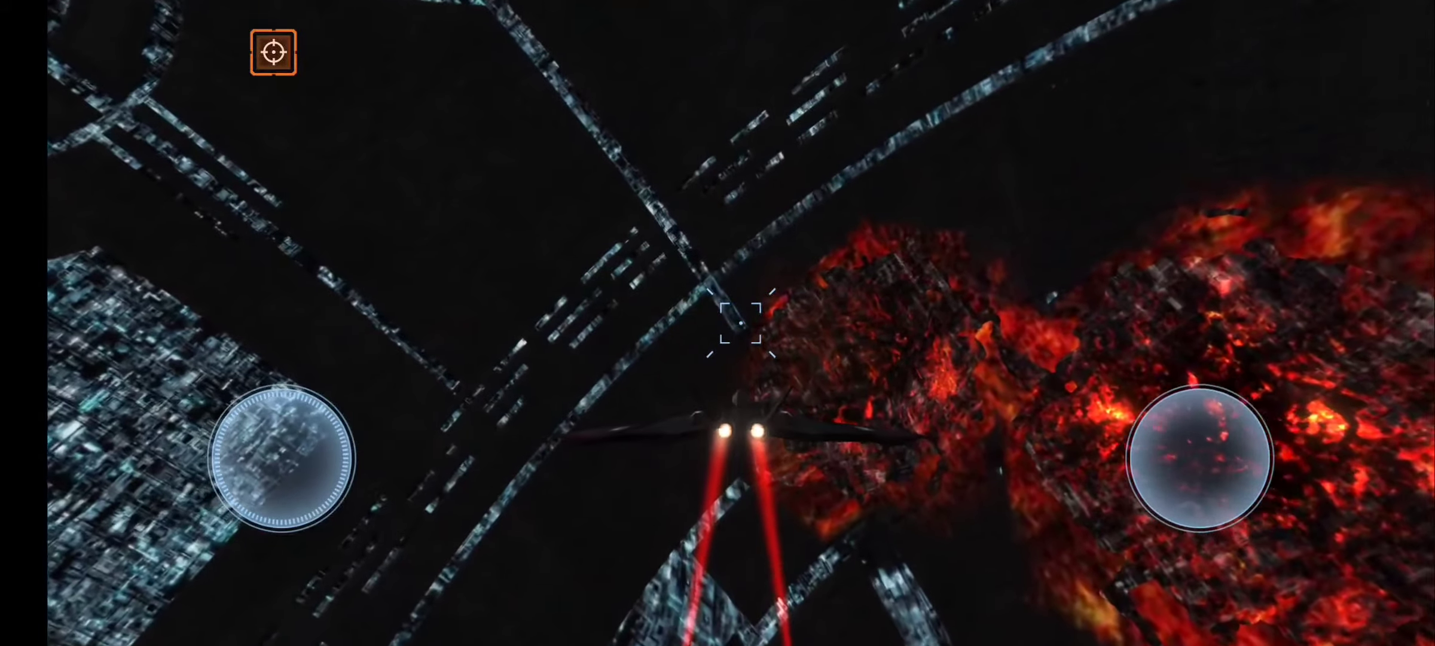
Step: Re-enter flight mode and pull the ship up until the whole intact sphere is visible
{"action": "left_click", "coordinate": [272, 52]}
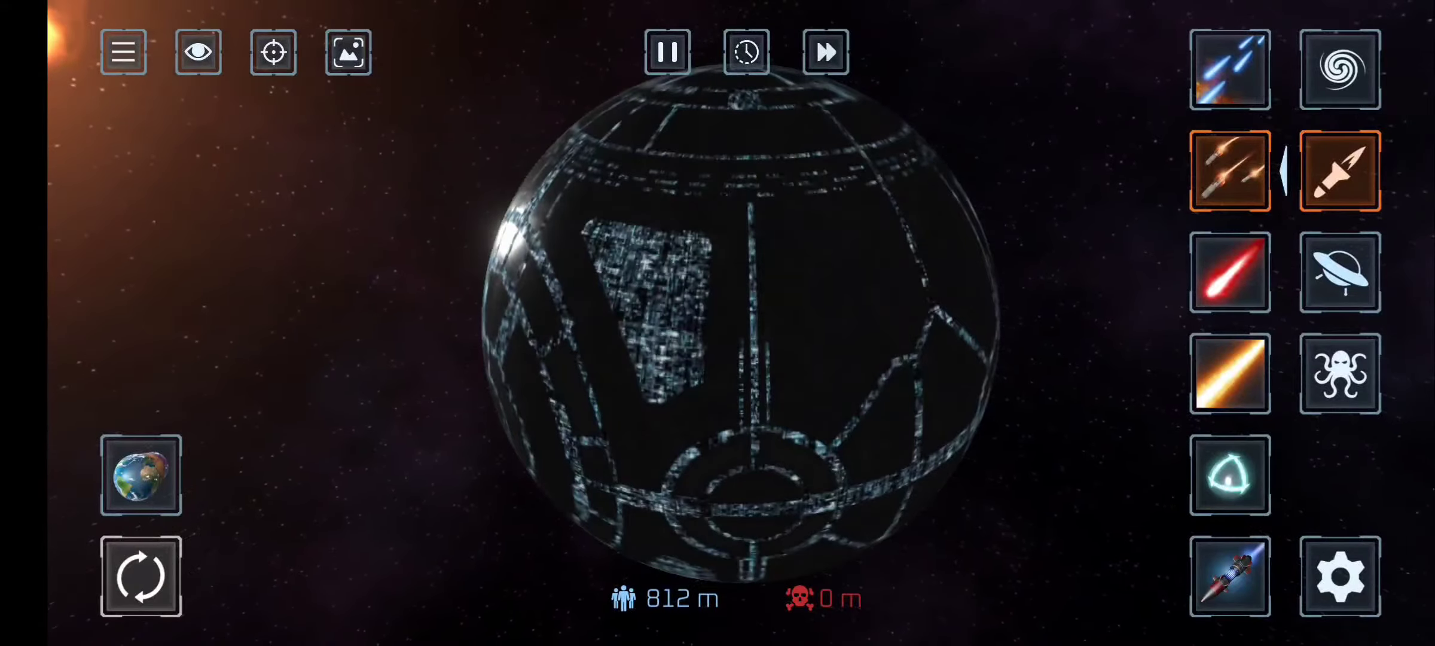
{"action": "left_click", "coordinate": [272, 52]}
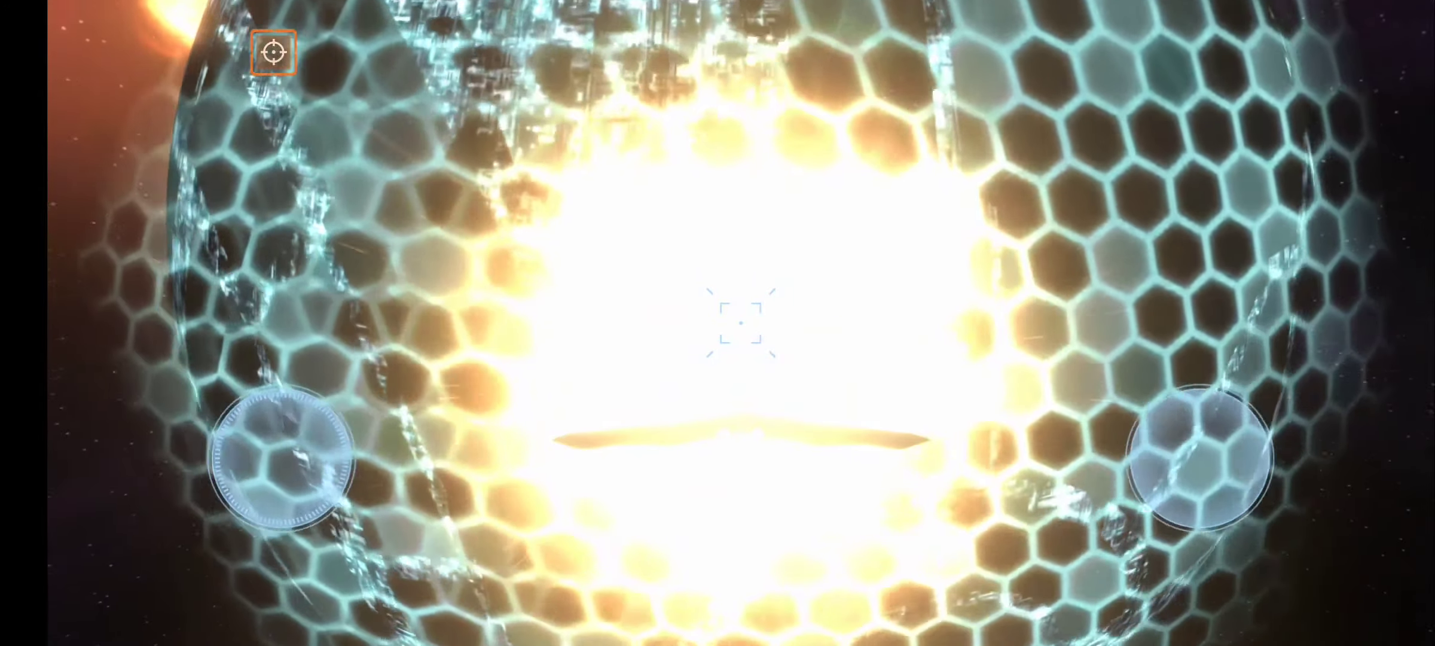
{"action": "left_click_drag", "start_coordinate": [280, 458], "coordinate": [253, 592]}
{"action": "left_click_drag", "start_coordinate": [279, 458], "coordinate": [228, 347]}
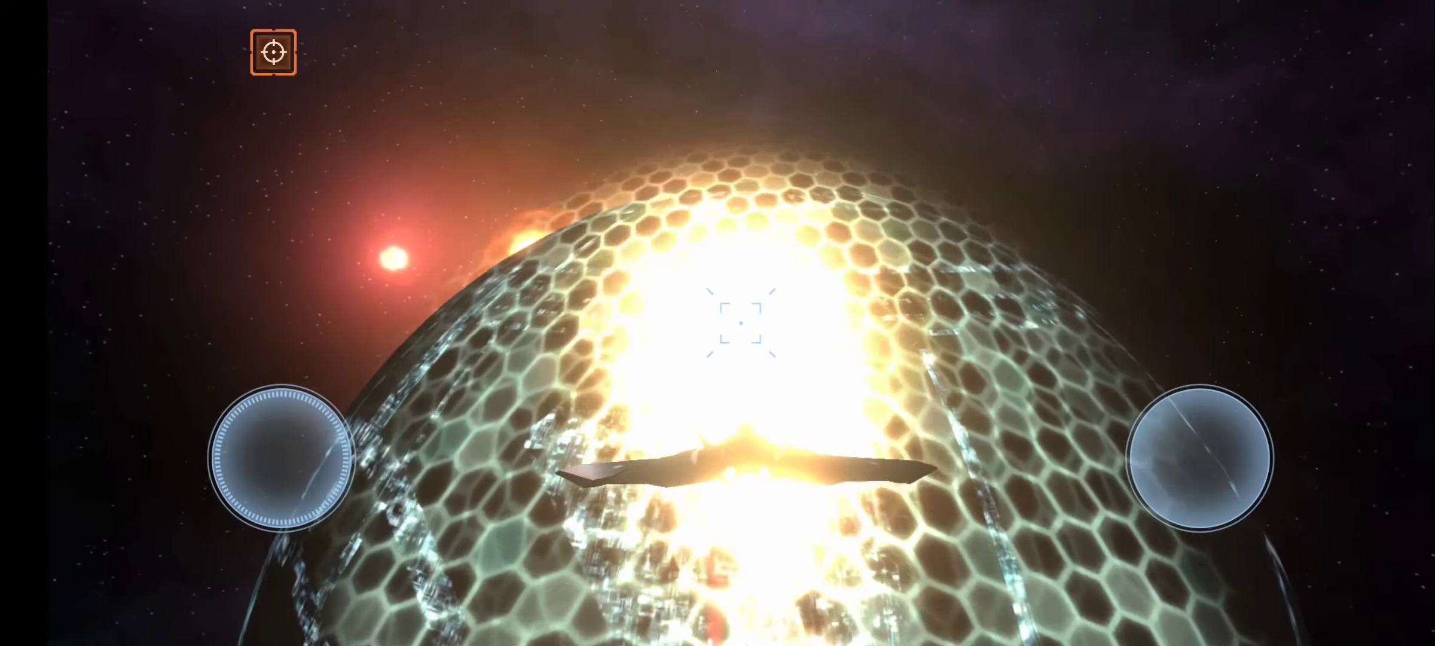
Step: Dive the ship through the shield and fly it through the sphere's interior structure
{"action": "left_click_drag", "start_coordinate": [280, 458], "coordinate": [287, 365]}
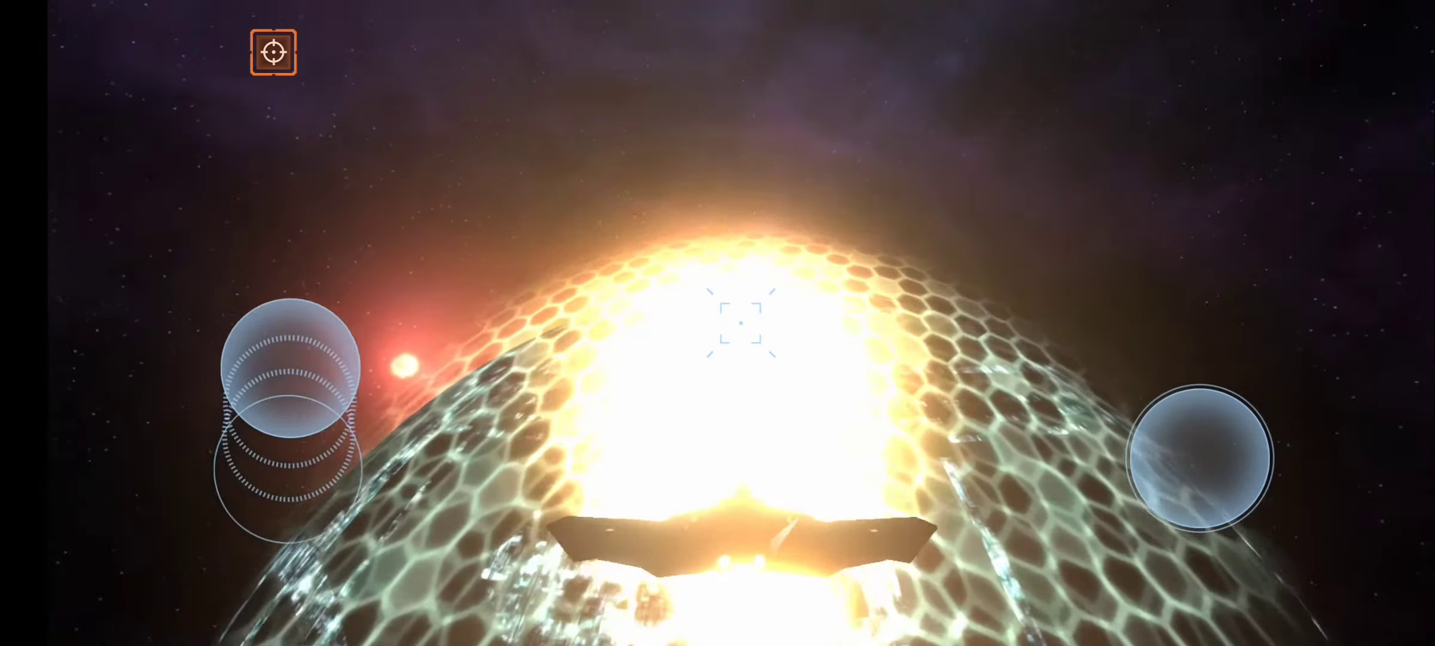
{"action": "left_click_drag", "start_coordinate": [269, 463], "coordinate": [160, 560]}
{"action": "left_click_drag", "start_coordinate": [282, 458], "coordinate": [240, 592]}
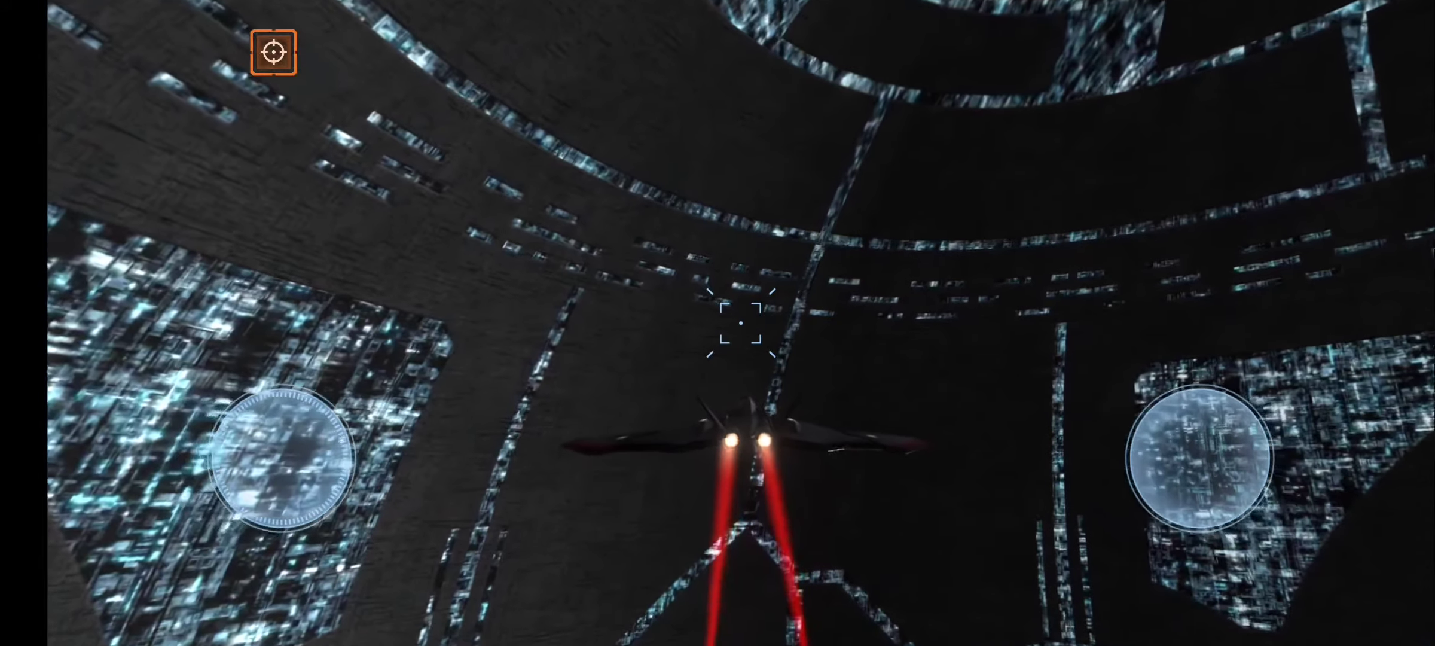
{"action": "mouse_move", "coordinate": [281, 457]}
{"action": "left_mouse_down"}
{"action": "mouse_move", "coordinate": [224, 507]}
{"action": "mouse_move", "coordinate": [247, 577]}
{"action": "left_mouse_up"}
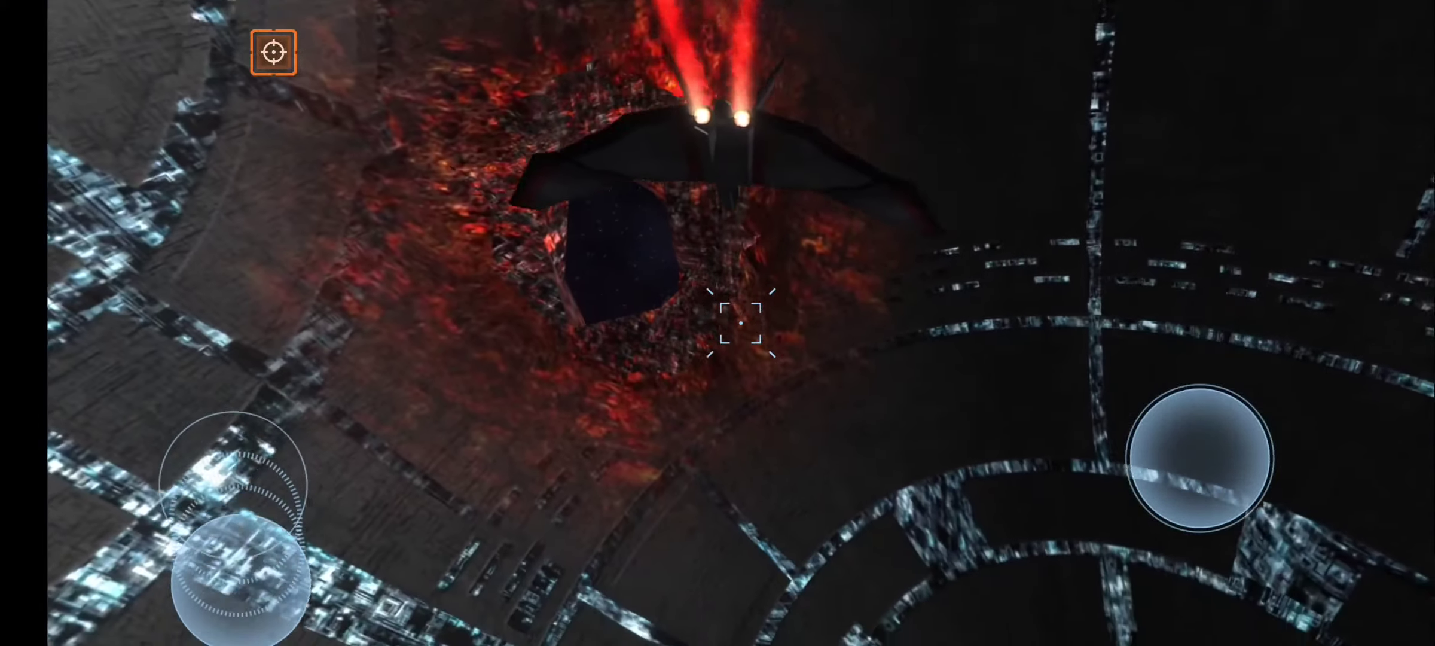
{"action": "mouse_move", "coordinate": [247, 577]}
{"action": "left_mouse_down"}
{"action": "mouse_move", "coordinate": [280, 457]}
{"action": "mouse_move", "coordinate": [240, 443]}
{"action": "left_mouse_up"}
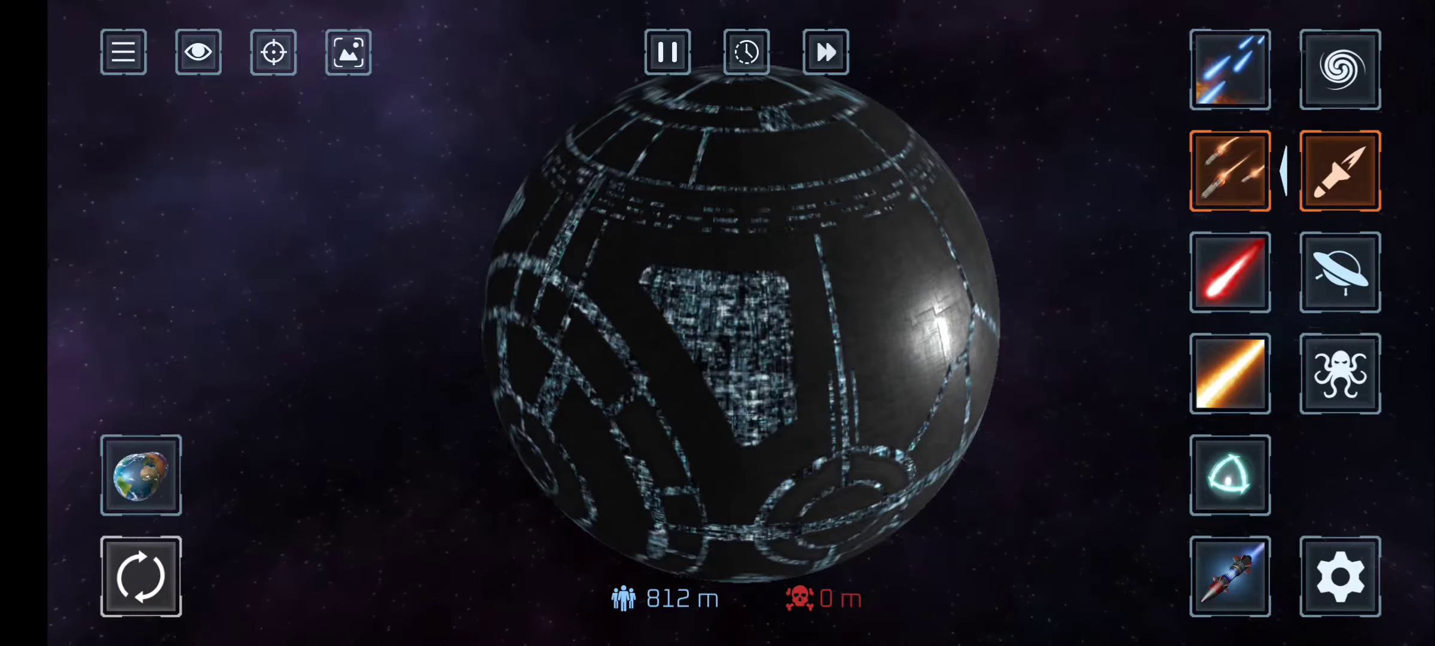
Step: Burn a fiery crater into Machine World with the beam, then steer the spaceship toward it
{"action": "left_click", "coordinate": [825, 342]}
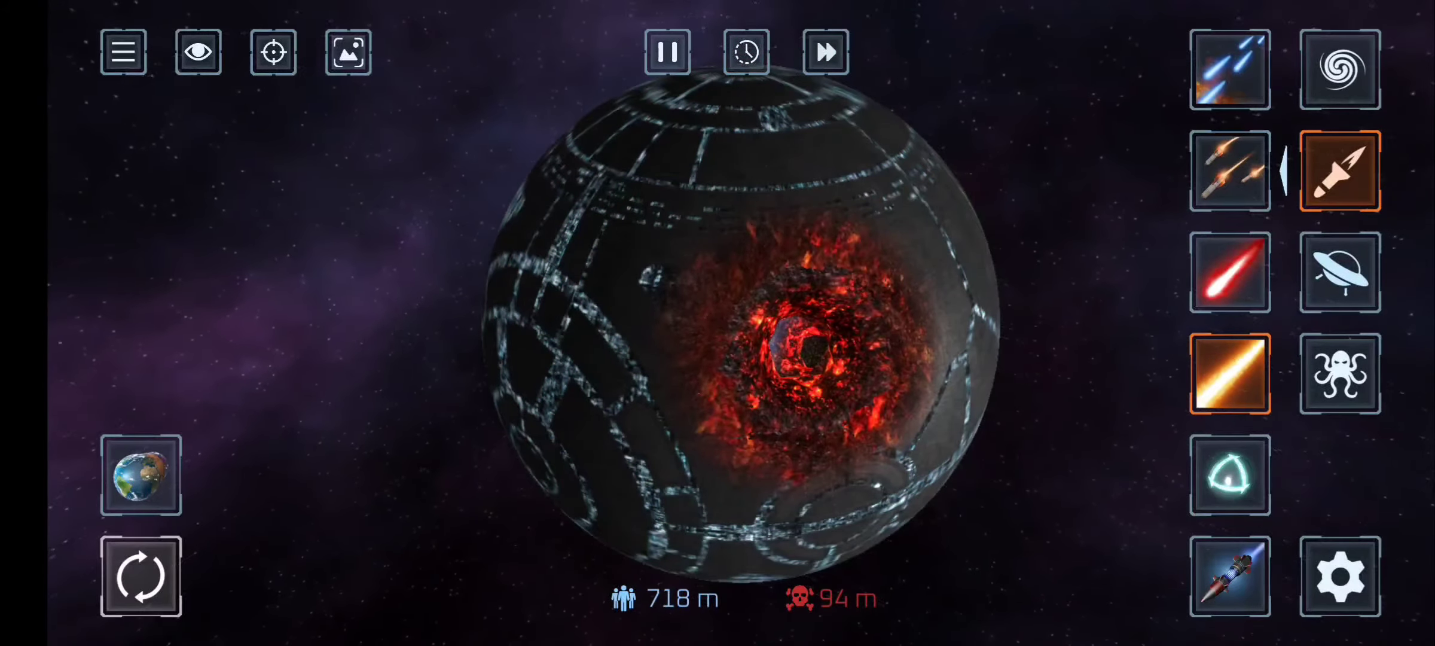
{"action": "left_click", "coordinate": [272, 52]}
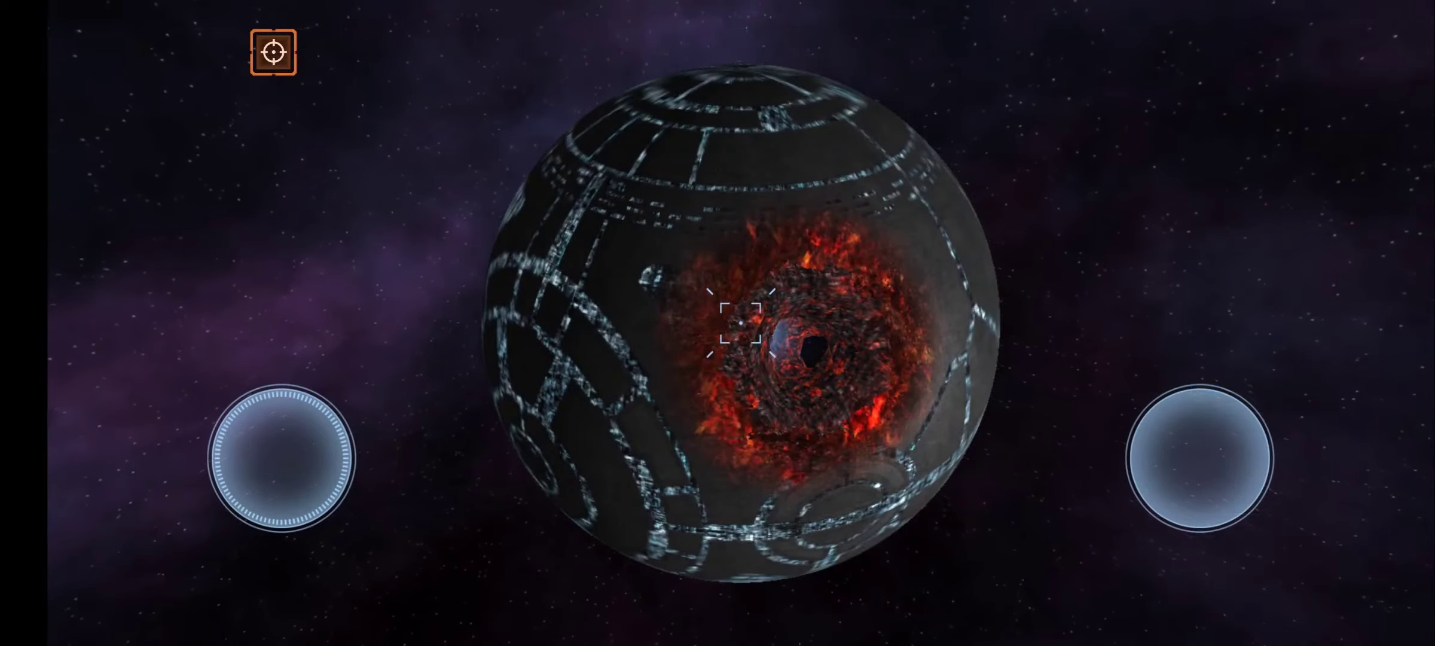
{"action": "mouse_move", "coordinate": [261, 505]}
{"action": "left_mouse_down"}
{"action": "mouse_move", "coordinate": [385, 468]}
{"action": "mouse_move", "coordinate": [157, 516]}
{"action": "left_mouse_up"}
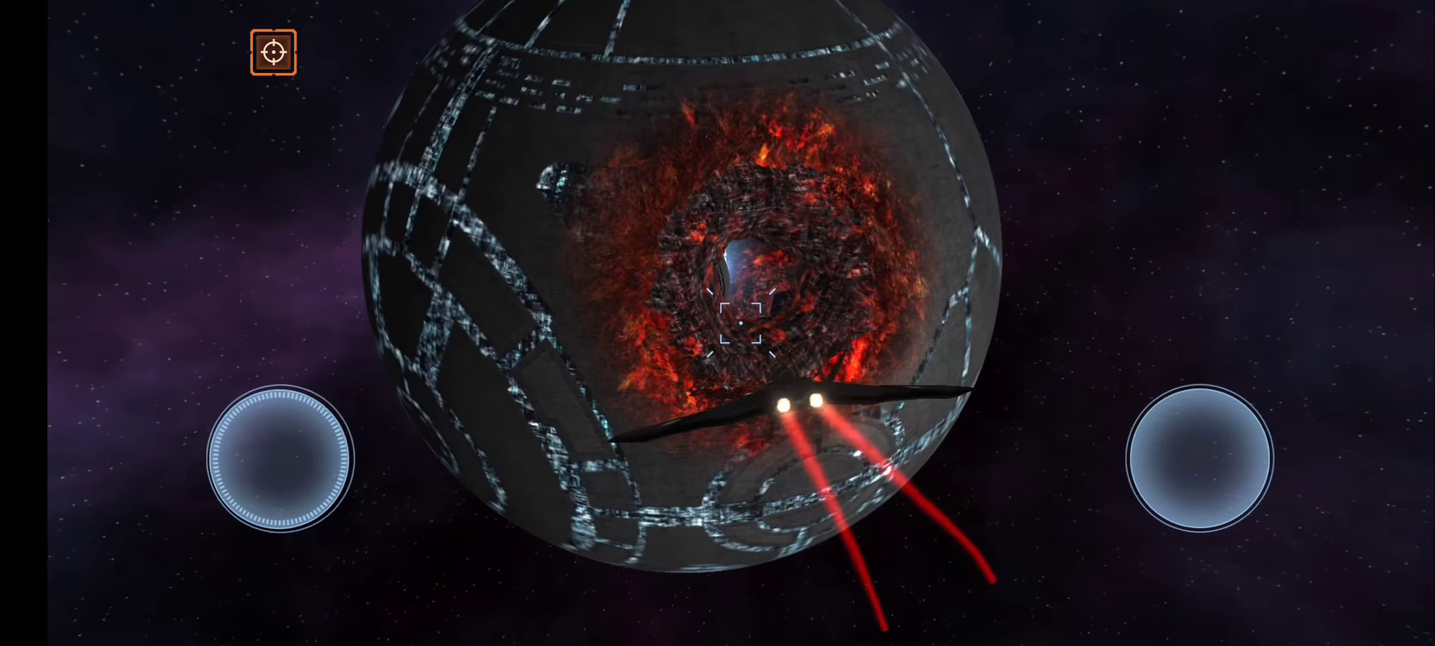
{"action": "left_click_drag", "start_coordinate": [280, 458], "coordinate": [263, 393]}
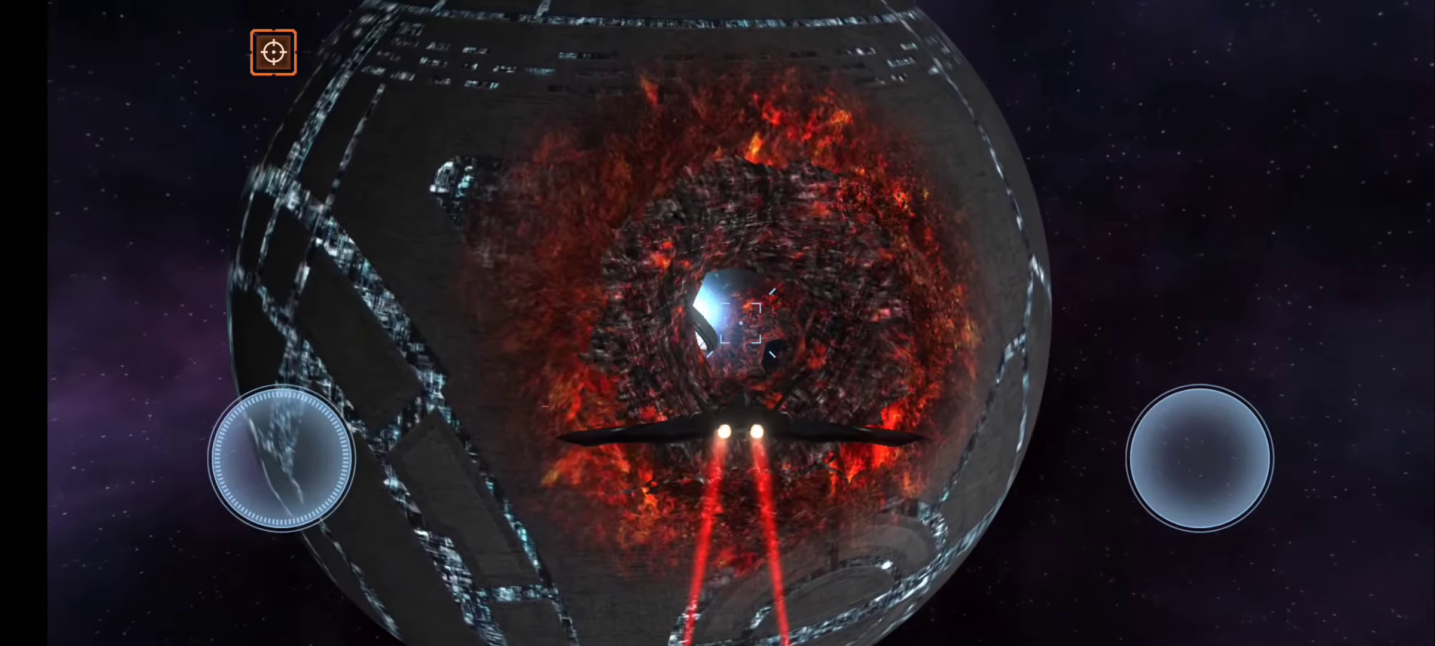